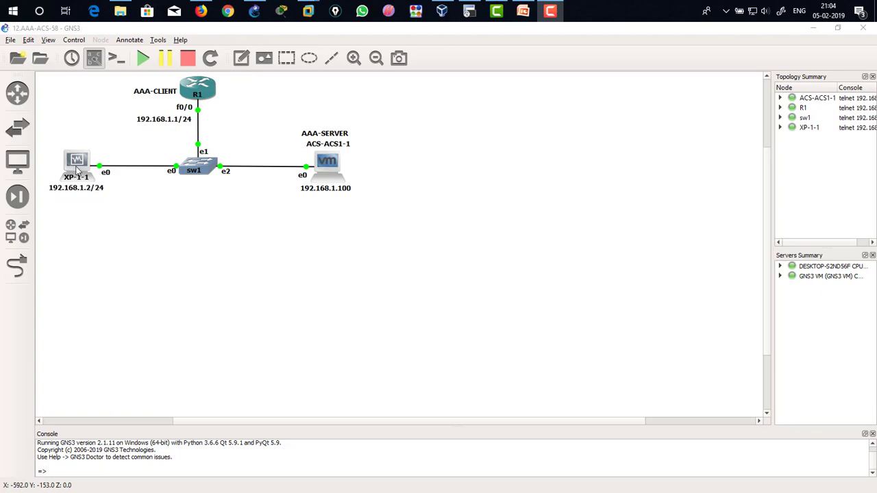
# Step: Open the XP-1 VirtualBox, R1 terminal and ACS-ACS1 VMware console windows for the lab devices
pyautogui.click(440, 12)
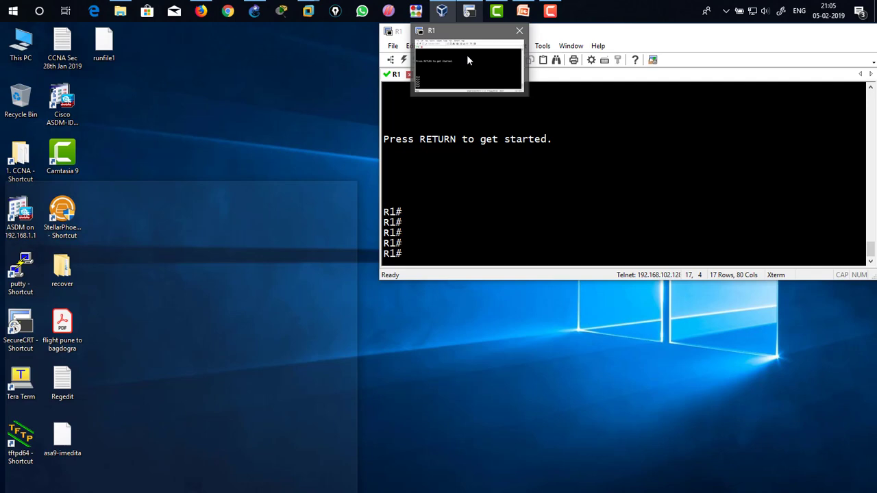
pyautogui.click(466, 55)
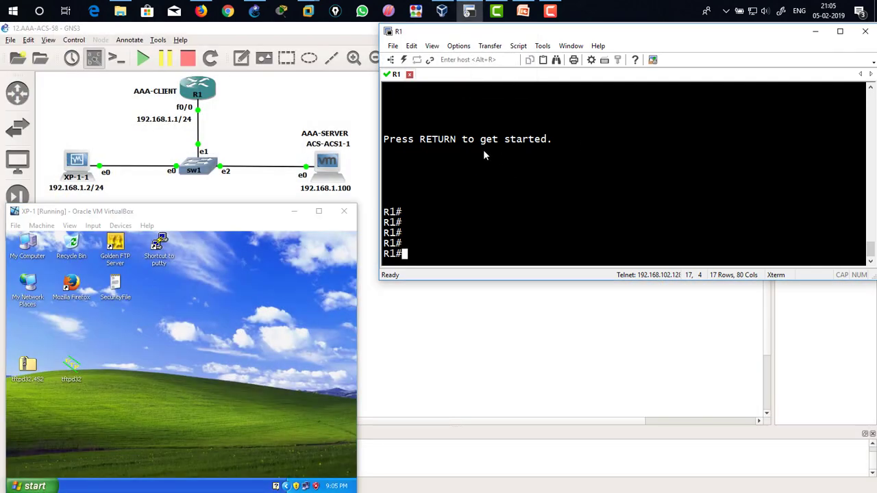
pyautogui.click(344, 60)
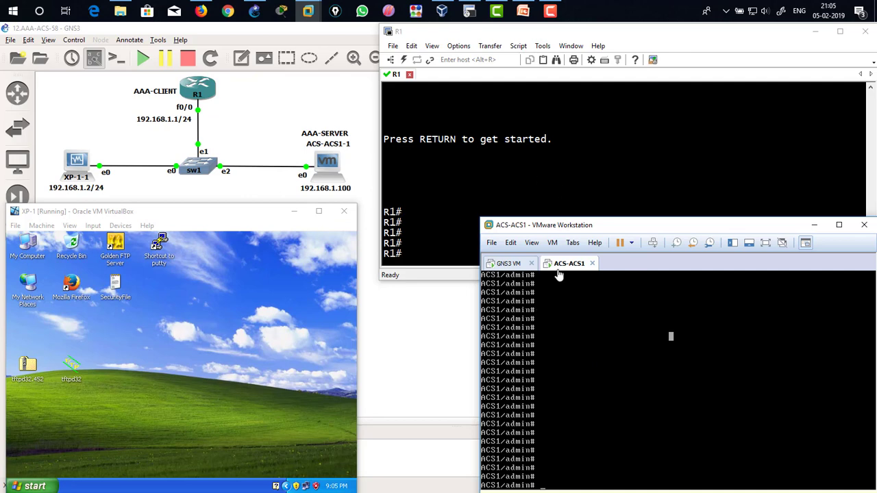
pyautogui.click(587, 159)
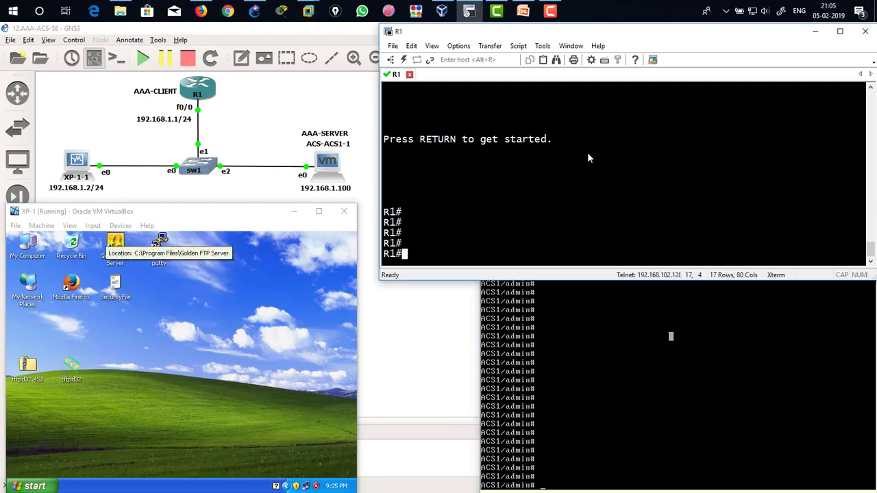
pyautogui.click(113, 395)
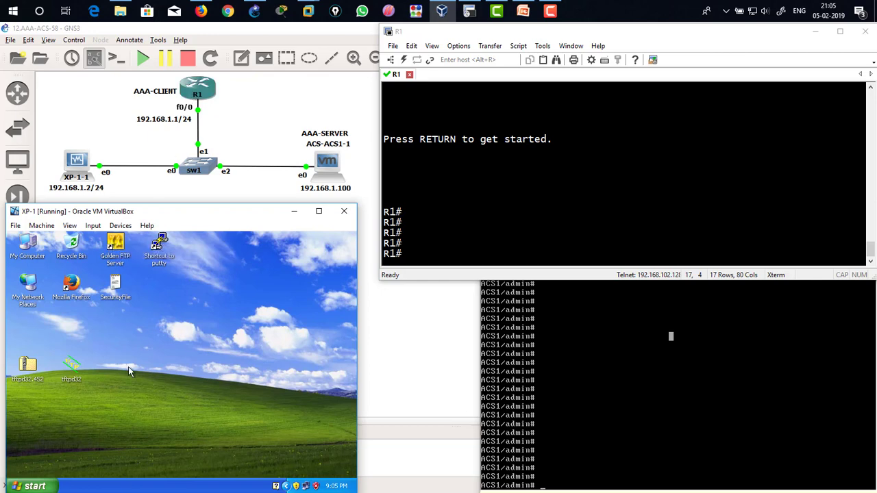
# Step: Open a command prompt on XP-1, change to the root directory and clear the screen
pyautogui.press('super+r')
pyautogui.write('cmd')
pyautogui.press('Return')
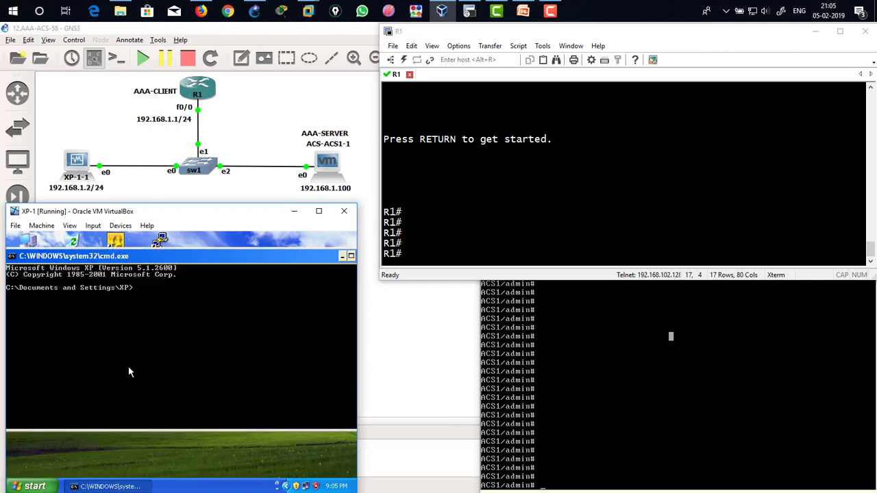
pyautogui.write('cd\\')
pyautogui.press('Return')
pyautogui.write('cls')
pyautogui.press('Return')
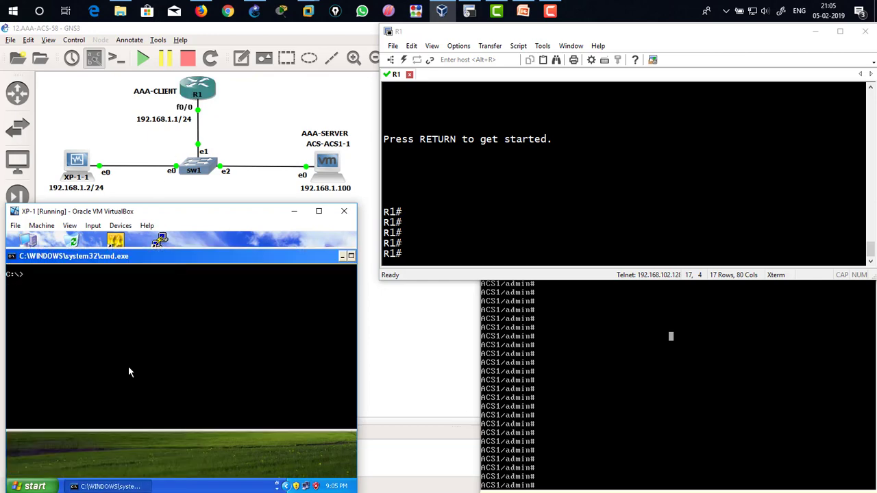
# Step: From XP-1, ping the router at 192.168.1.1 and the ACS server at 192.168.1.100
pyautogui.write('ping 192.168.1.1')
pyautogui.press('Return')
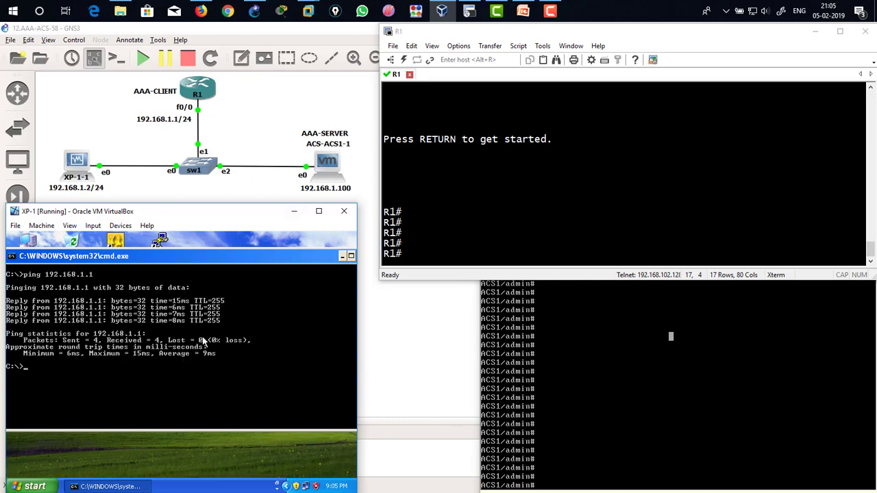
pyautogui.write('ping 192.168.1.100')
pyautogui.press('Return')
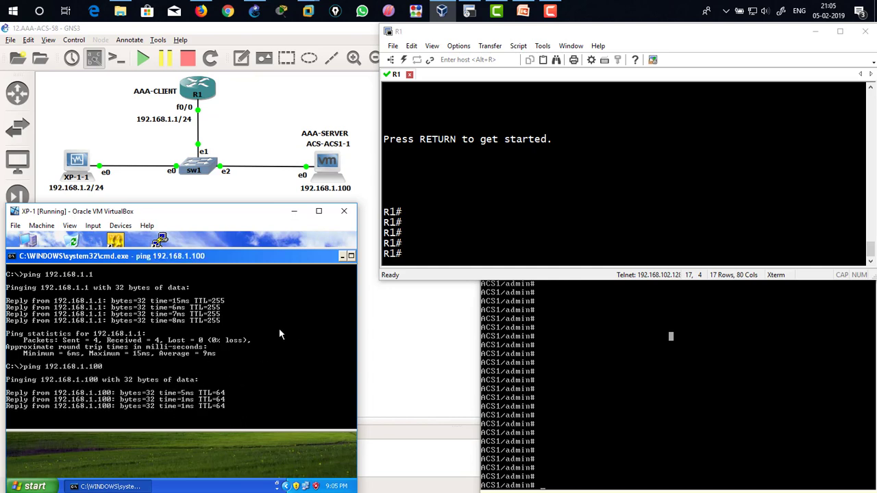
# Step: On R1, run show ip int bri and highlight the FastEthernet0/0 interface and its address
pyautogui.click(458, 177)
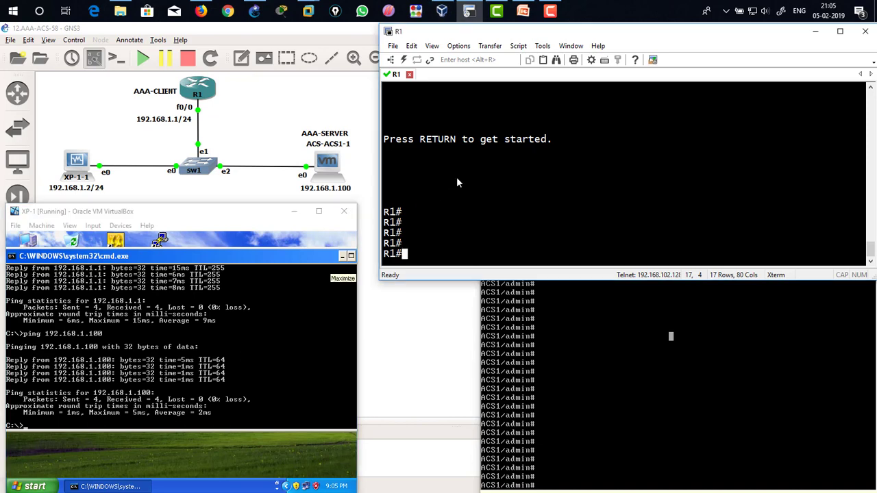
pyautogui.write('show i')
pyautogui.press('BackSpace')
pyautogui.write('ip int')
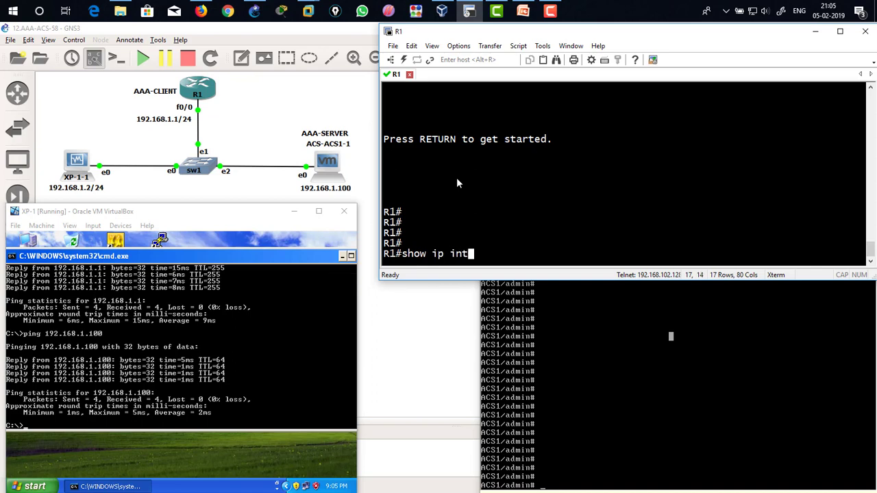
pyautogui.write(' bre')
pyautogui.press('BackSpace')
pyautogui.write('i')
pyautogui.press('Return')
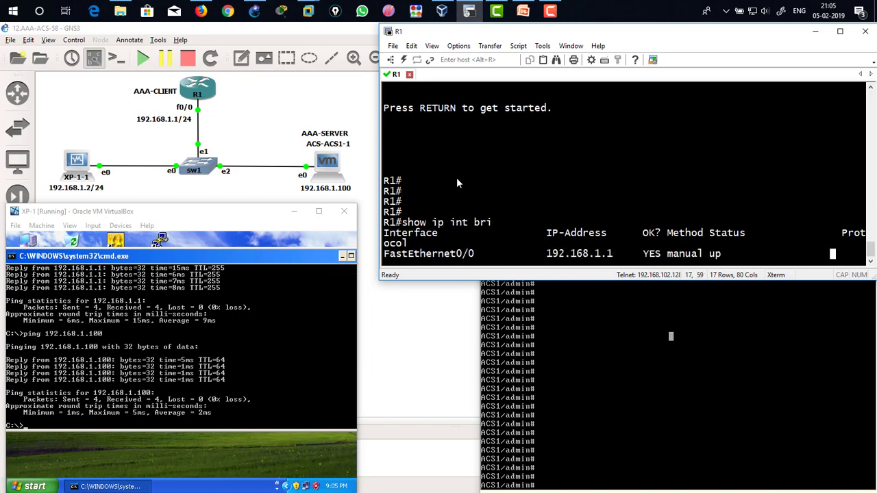
pyautogui.moveTo(542, 129); pyautogui.dragTo(609, 135)
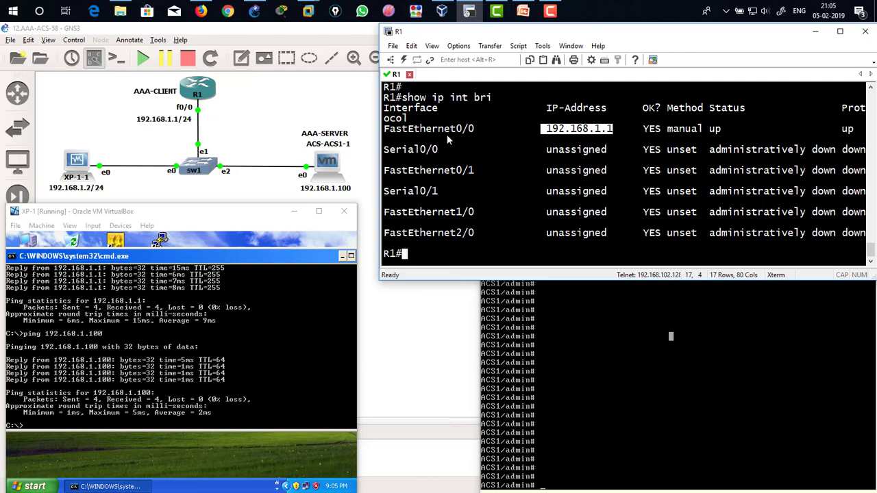
pyautogui.moveTo(414, 129); pyautogui.dragTo(474, 128)
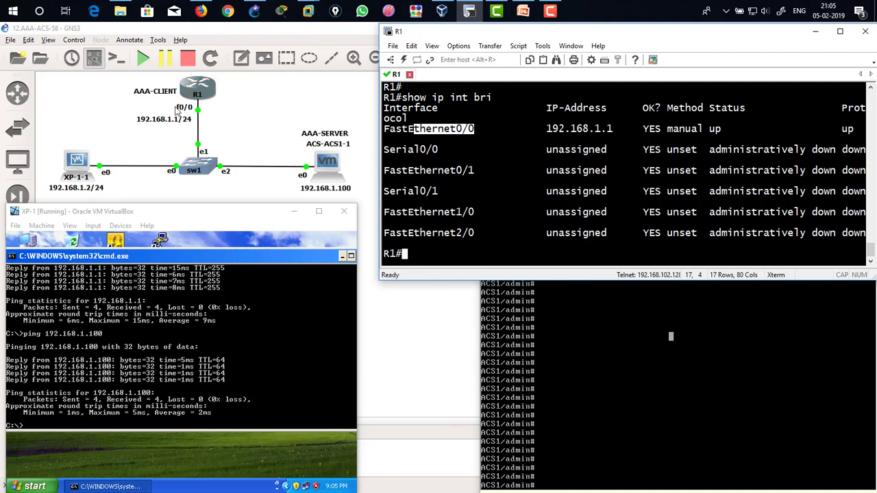
# Step: From R1, ping the XP client at 192.168.1.2 and the ACS server at 192.168.1.100
pyautogui.write('ping 192.168.1.2')
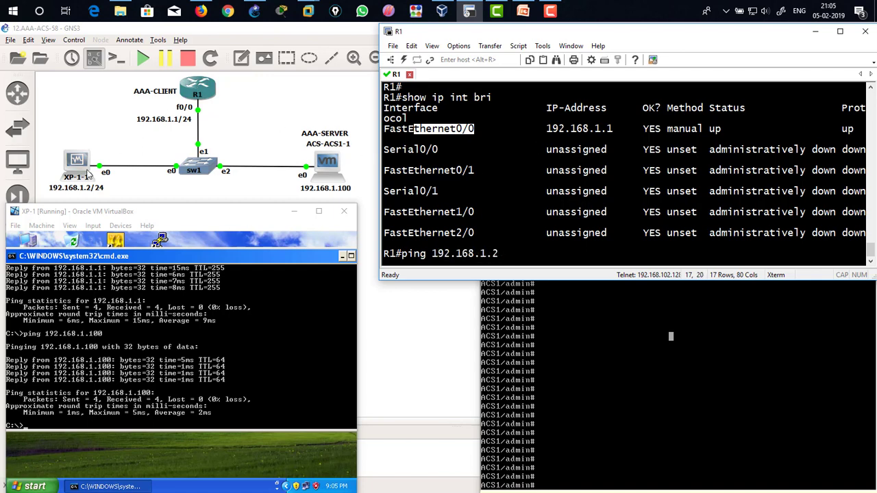
pyautogui.press('Return')
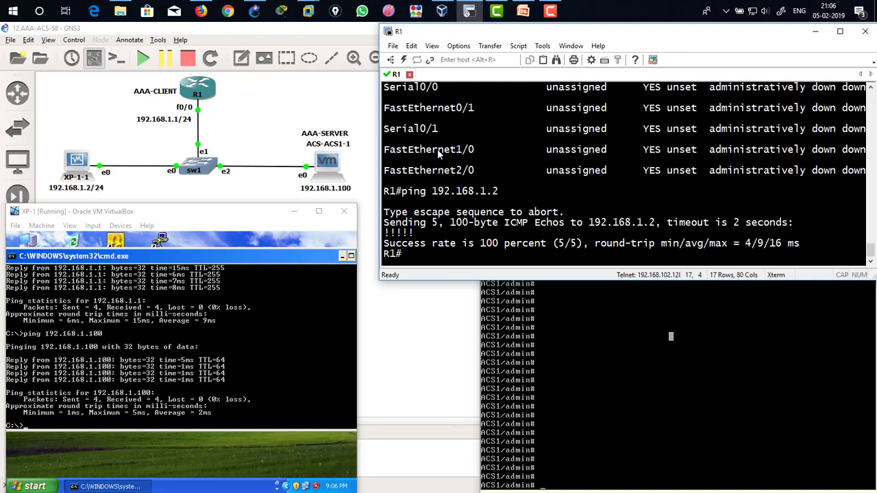
pyautogui.write('ping 192.168.1.100')
pyautogui.press('Return')
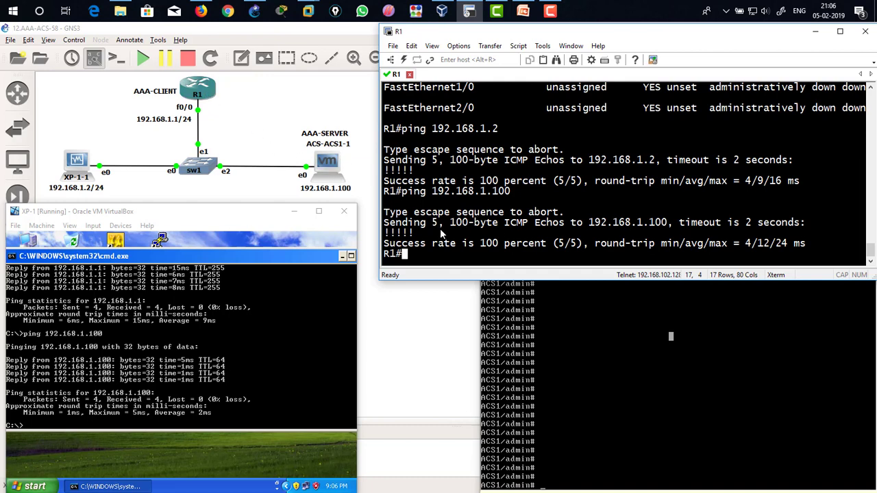
# Step: On the ACS server console, ping ip 192.168.1.2 and then ping ip 192.168.1.1
pyautogui.moveTo(415, 234); pyautogui.dragTo(396, 233)
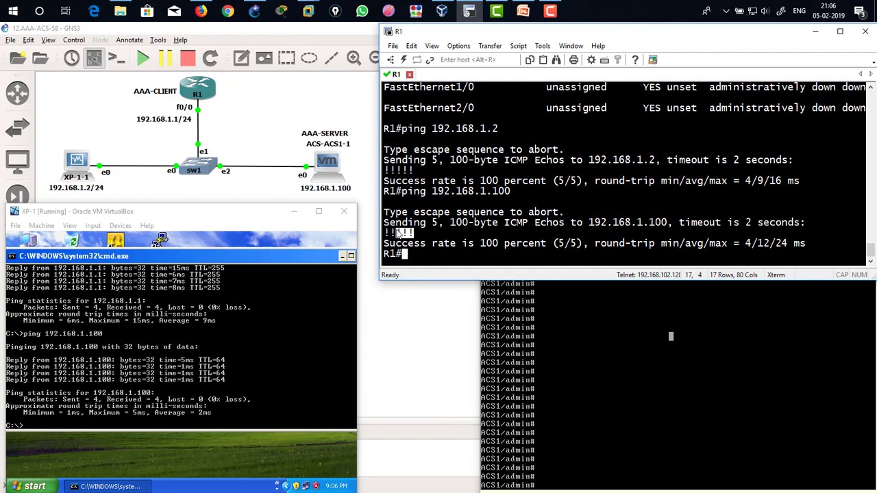
pyautogui.click(613, 341)
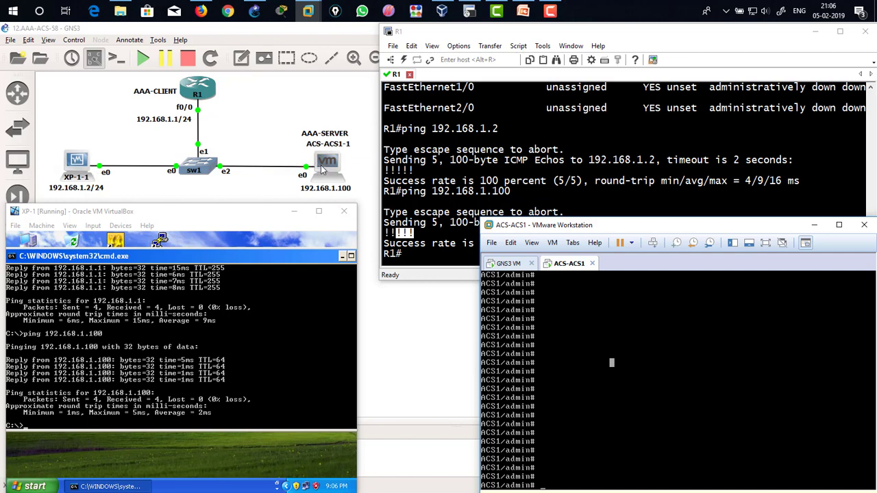
pyautogui.write('ping ip 192.168.1.2')
pyautogui.press('Return')
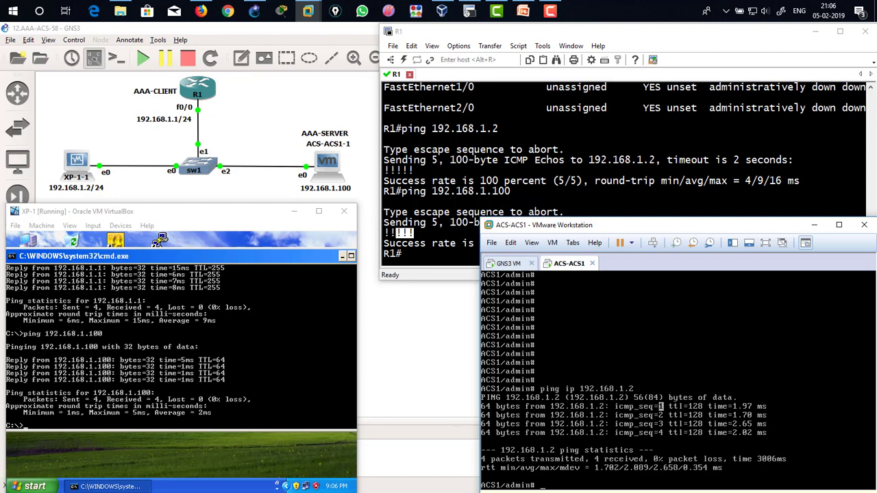
pyautogui.write('ping ip 192.168.1.1')
pyautogui.press('Return')
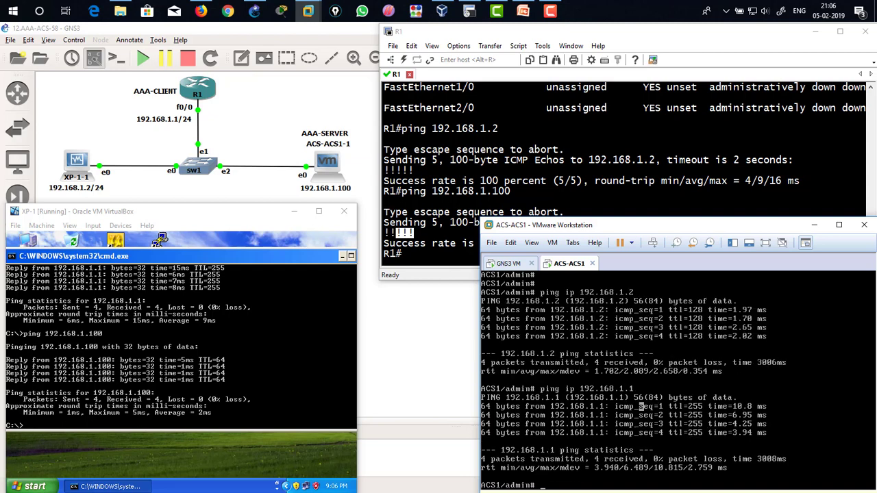
# Step: On the ACS server, run show application status acs and highlight the list of process states
pyautogui.write('show application status ac')
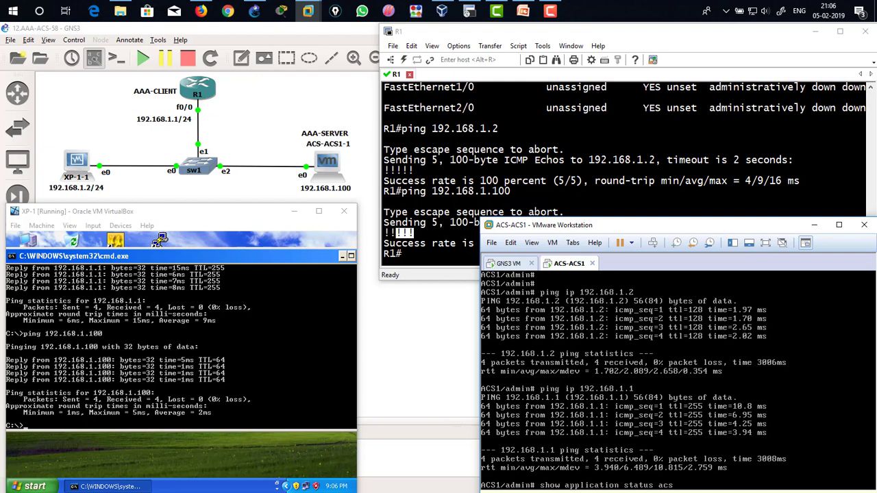
pyautogui.write('s')
pyautogui.press('Return')
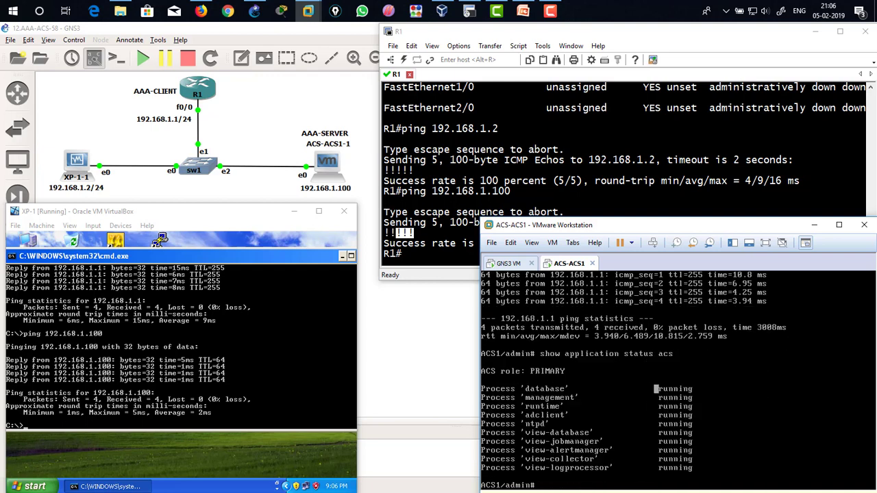
pyautogui.moveTo(656, 388); pyautogui.dragTo(671, 469)
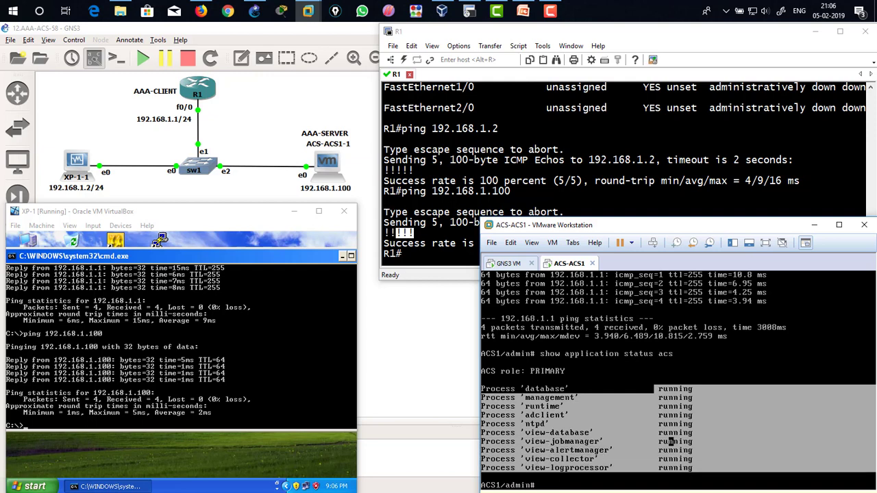
pyautogui.click(651, 380)
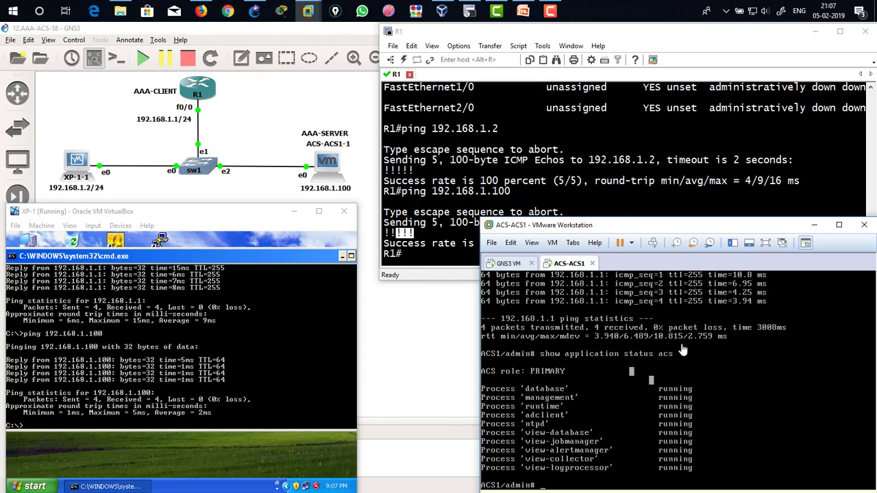
# Step: From XP-1, ping 192.168.1.1 again, stop the ping and clear the screen
pyautogui.click(516, 160)
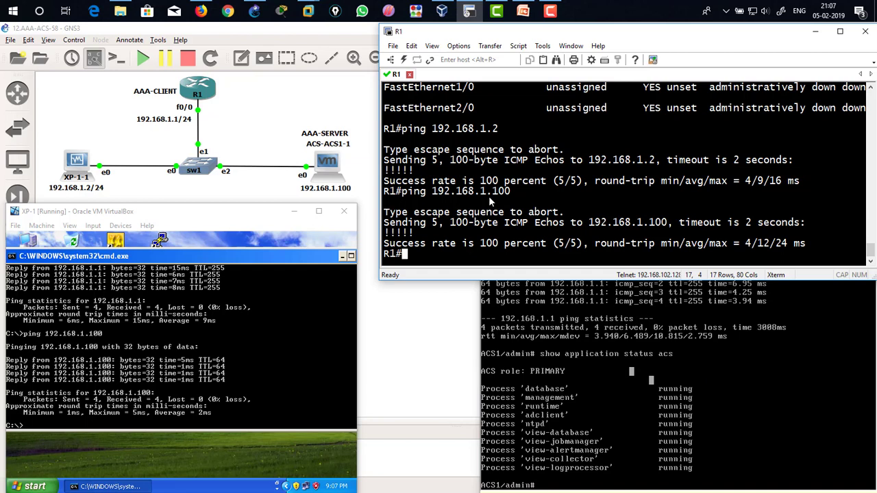
pyautogui.hotkey('ctrl', 'a')
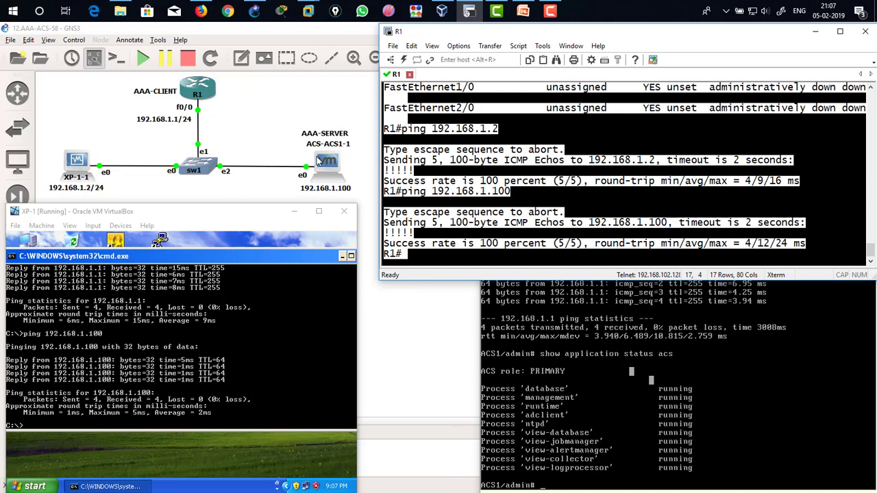
pyautogui.click(233, 352)
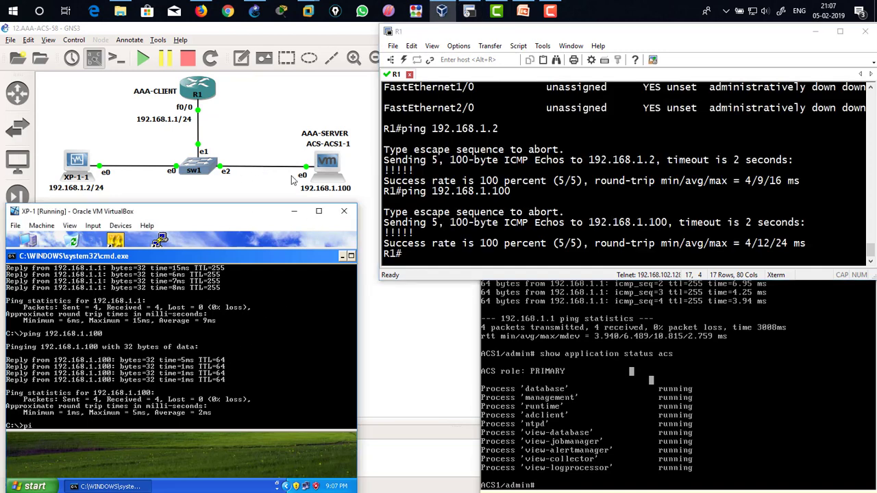
pyautogui.write('ping 192.168.1.1')
pyautogui.press('Return')
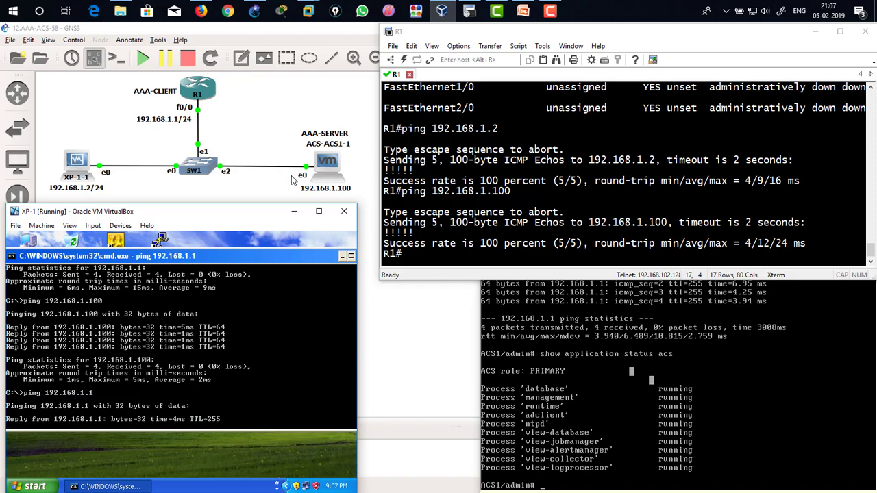
pyautogui.hotkey('ctrl', 'c')
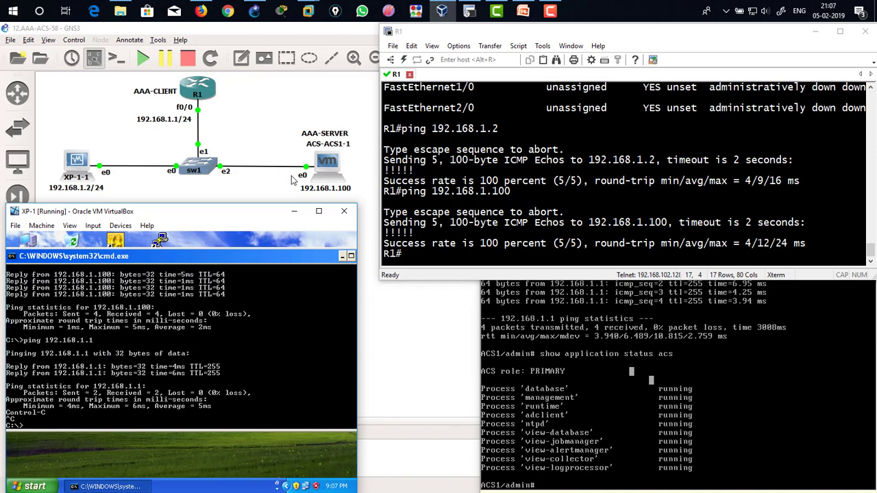
pyautogui.write('cls')
pyautogui.press('Return')
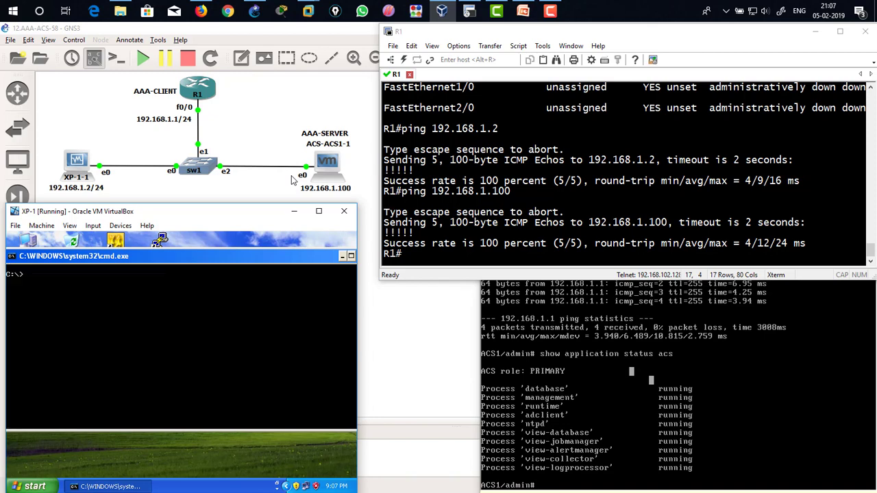
# Step: Try to telnet from XP-1 to the router at 192.168.1.1 and close the lost connection
pyautogui.write('tlent')
pyautogui.press('Return')
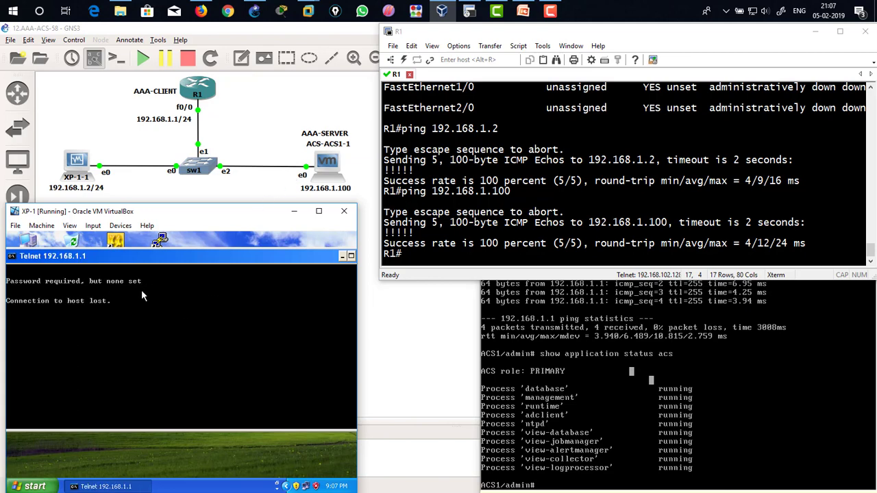
pyautogui.click(497, 177)
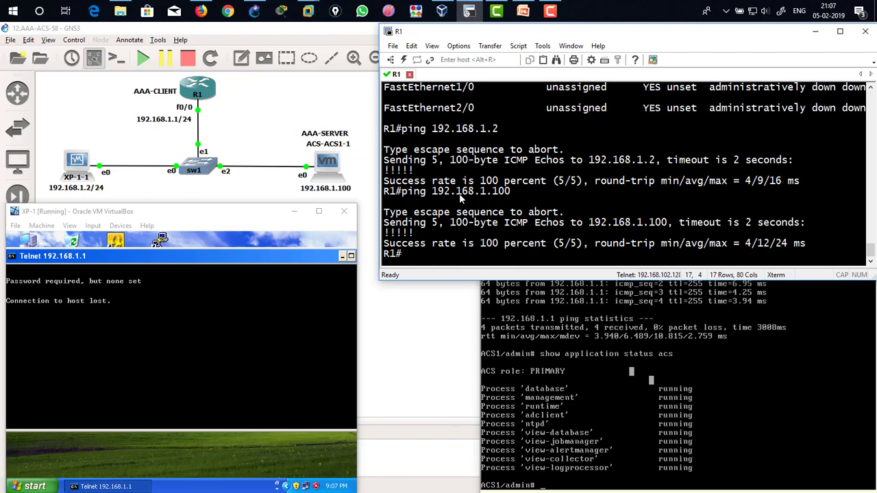
pyautogui.click(135, 324)
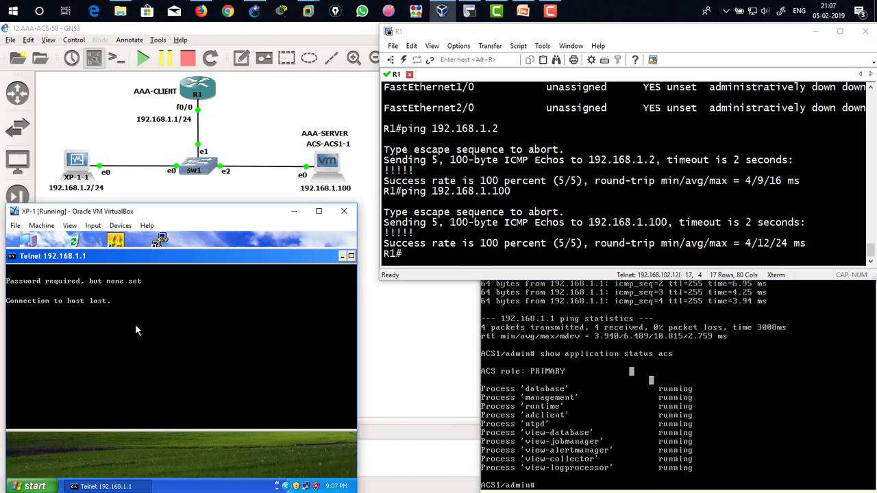
pyautogui.press('Return')
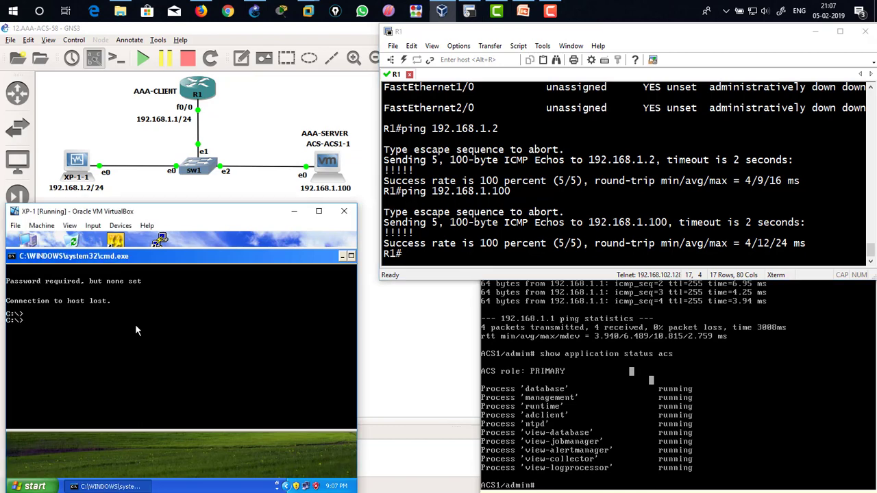
# Step: Clear the XP-1 command prompt and telnet to the router at 192.168.1.1 again
pyautogui.write('cls')
pyautogui.press('Return')
pyautogui.write('tlenet')
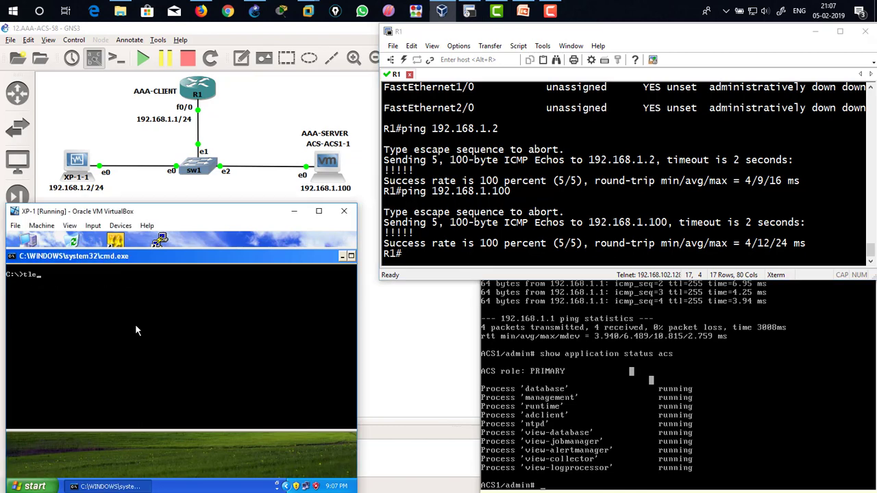
pyautogui.press('BackSpace')
pyautogui.press('BackSpace')
pyautogui.press('BackSpace')
pyautogui.press('BackSpace')
pyautogui.write('e')
pyautogui.press('BackSpace')
pyautogui.press('BackSpace')
pyautogui.write('el')
pyautogui.write('192.168.1.1')
pyautogui.press('Return')
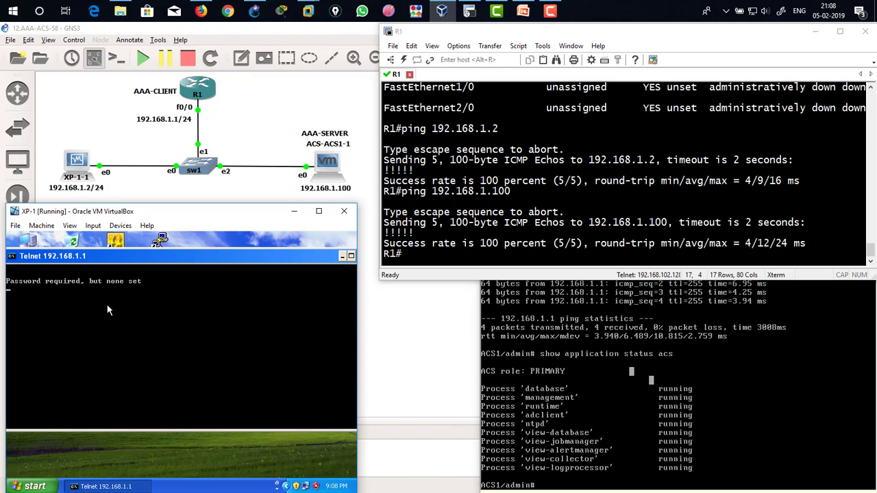
# Step: Enter global configuration mode on R1
pyautogui.click(520, 167)
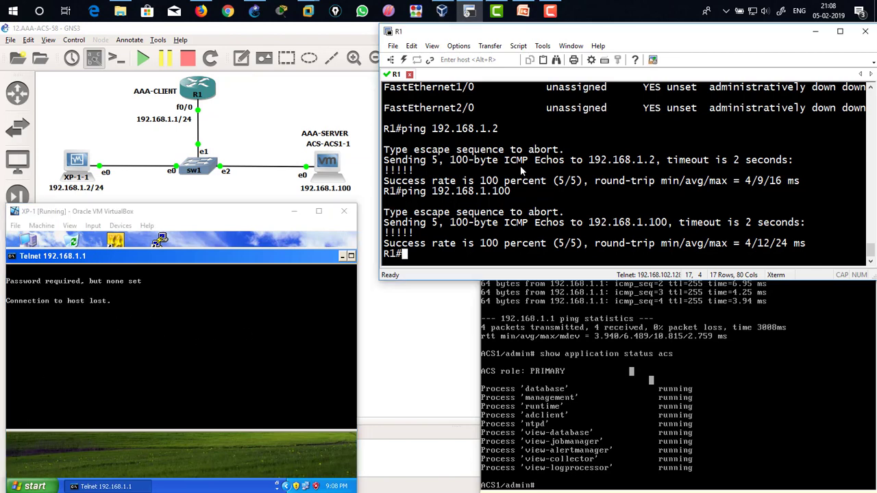
pyautogui.write('configure terminal')
pyautogui.press('Return')
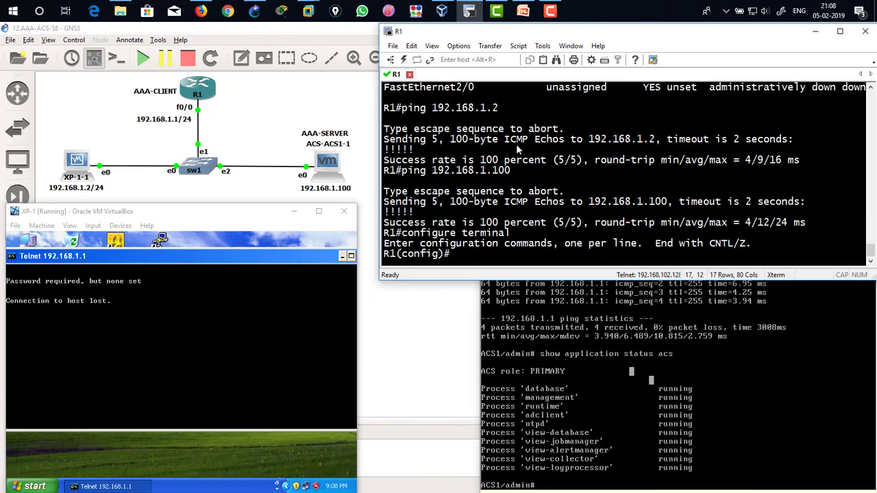
# Step: List the available aaa options on R1 and enable aaa new-model
pyautogui.write('aaa')
pyautogui.press('Tab')
pyautogui.write('?')
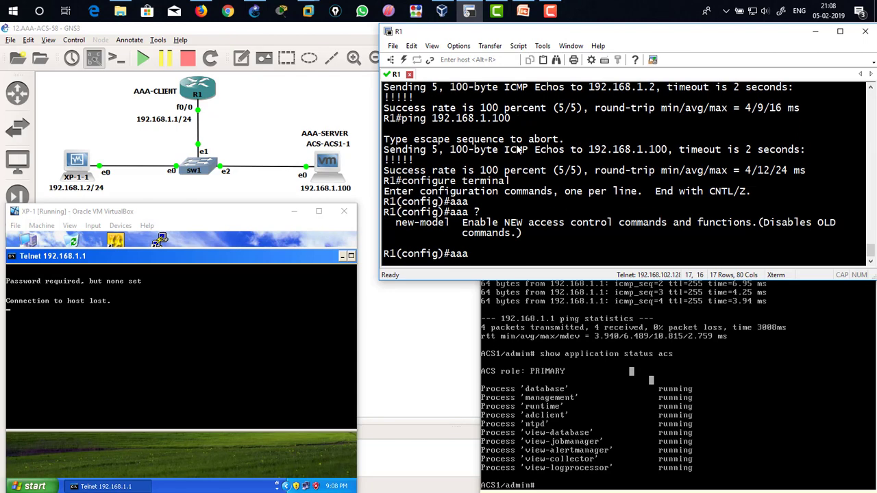
pyautogui.moveTo(396, 230); pyautogui.dragTo(548, 233)
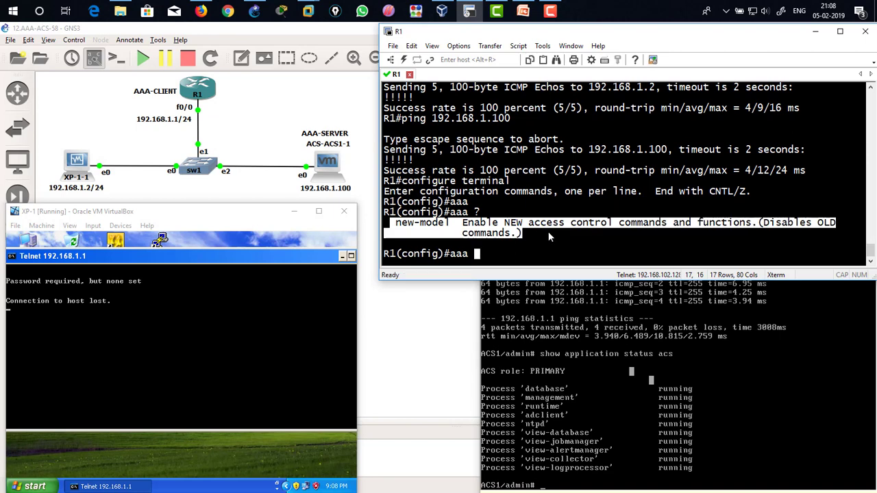
pyautogui.click(538, 230)
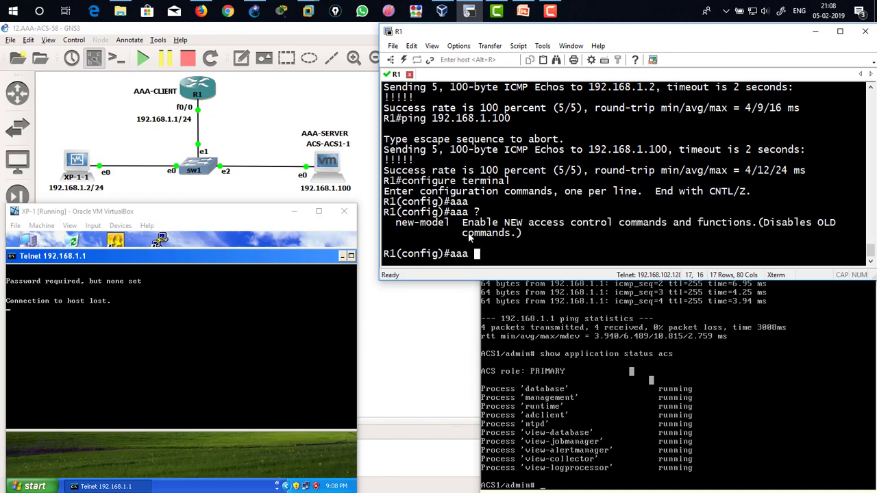
pyautogui.moveTo(392, 223); pyautogui.dragTo(461, 231)
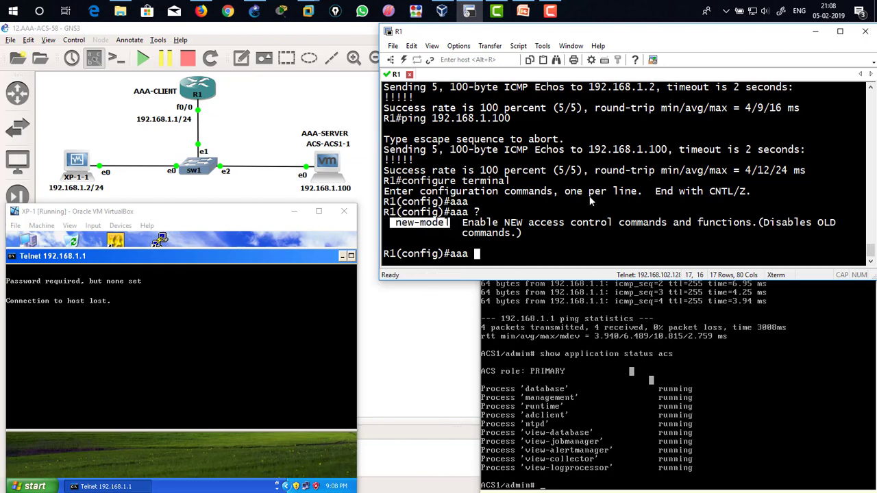
pyautogui.write('ne')
pyautogui.press('Tab')
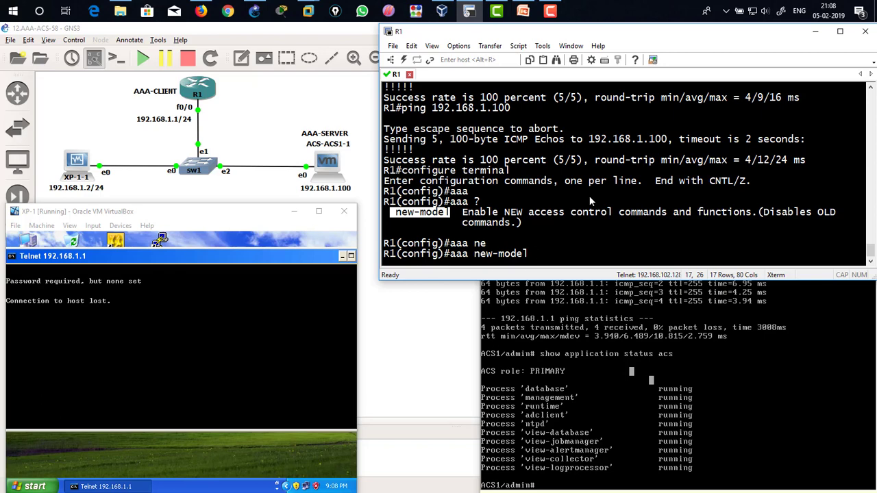
pyautogui.press('Return')
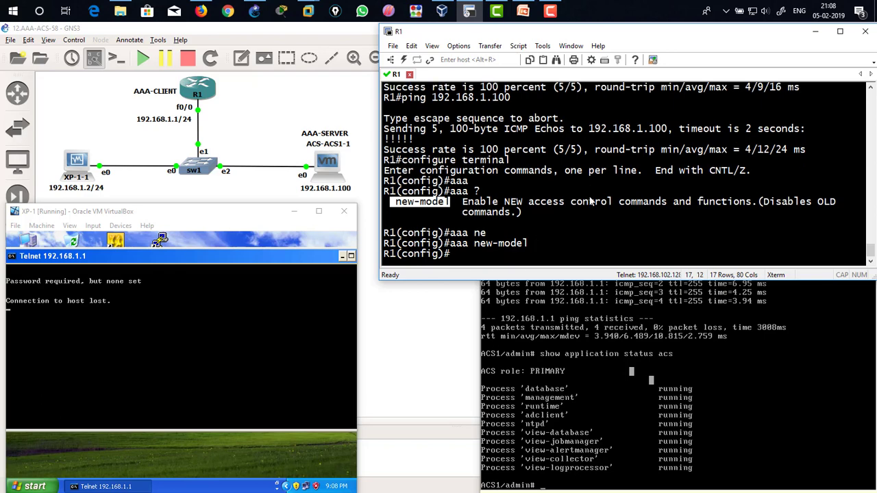
# Step: Browse the list of aaa subcommands on R1 and clear the partial command
pyautogui.write('aaa ?')
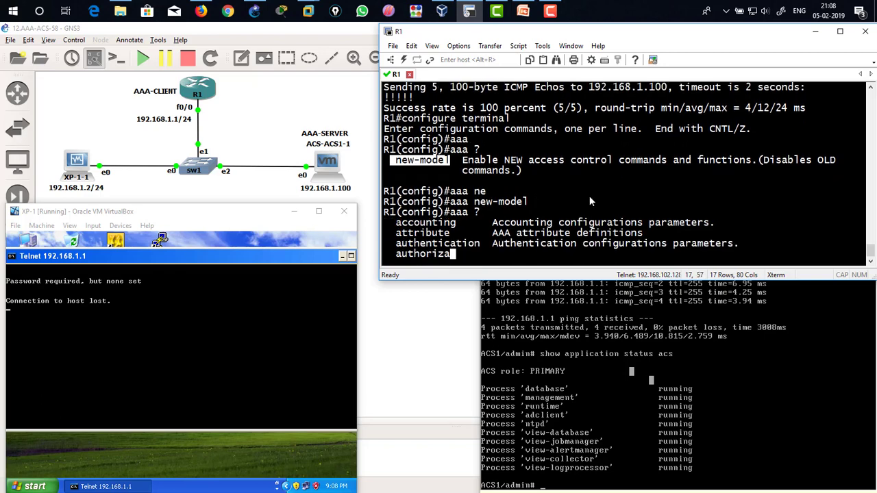
pyautogui.scroll(5, 479, 163)
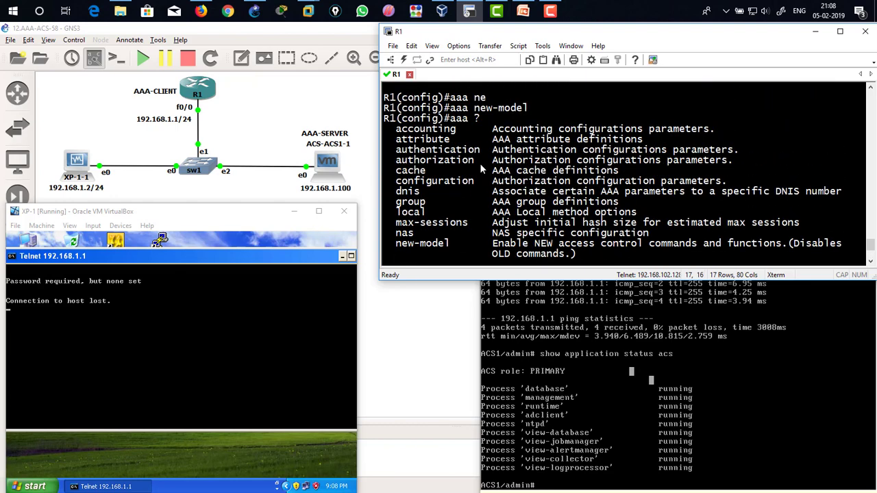
pyautogui.scroll(-2, 471, 180)
pyautogui.scroll(-3, 471, 222)
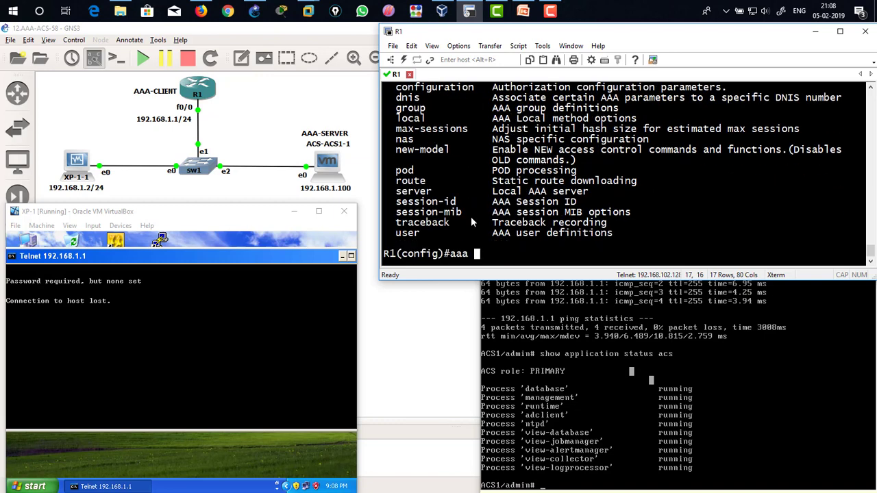
pyautogui.press('BackSpace')
pyautogui.press('BackSpace')
pyautogui.press('BackSpace')
# Step: Close the XP-1 telnet session, clear the screen, telnet to 192.168.1.1 again and try logging in as user1
pyautogui.click(223, 312)
pyautogui.press('Return')
pyautogui.press('Return')
pyautogui.press('Return')
pyautogui.write('cls')
pyautogui.press('Return')
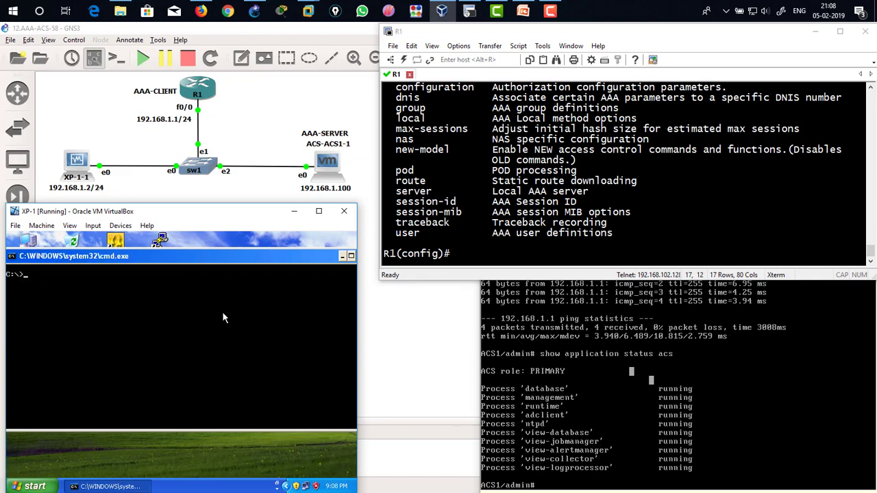
pyautogui.write('telnet 192.168.1.1')
pyautogui.press('Return')
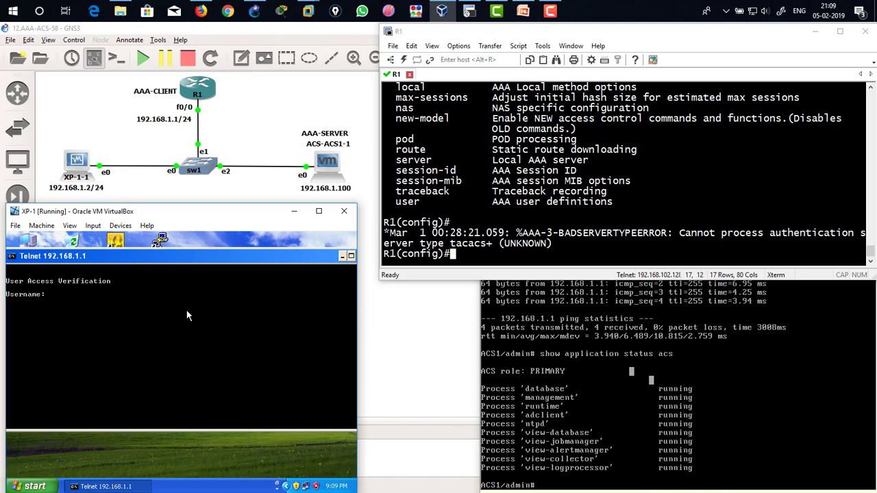
pyautogui.write('user1')
pyautogui.press('Return')
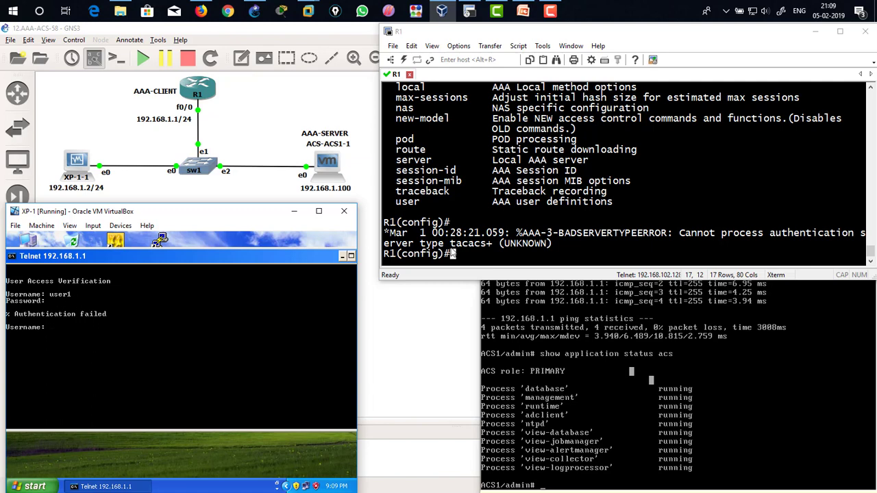
# Step: Create a local user named user1 with its password on R1
pyautogui.click(549, 192)
pyautogui.write('user')
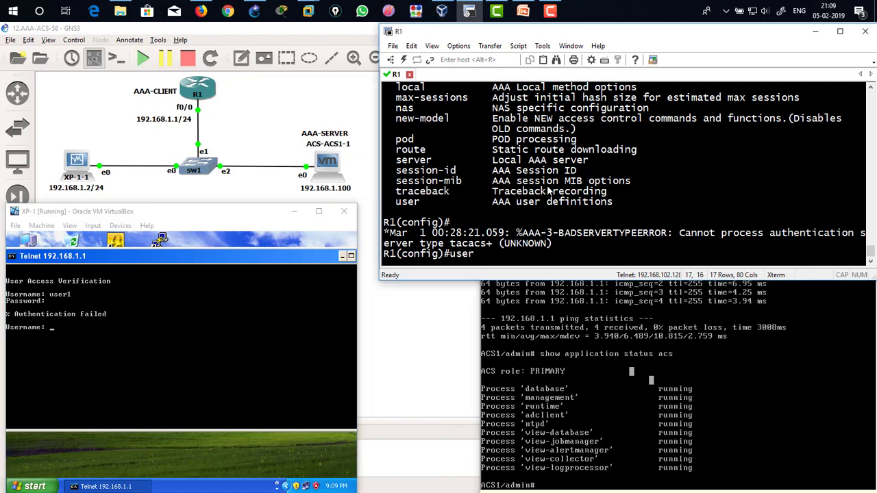
pyautogui.write('n')
pyautogui.press('Tab')
pyautogui.write('user1 pa')
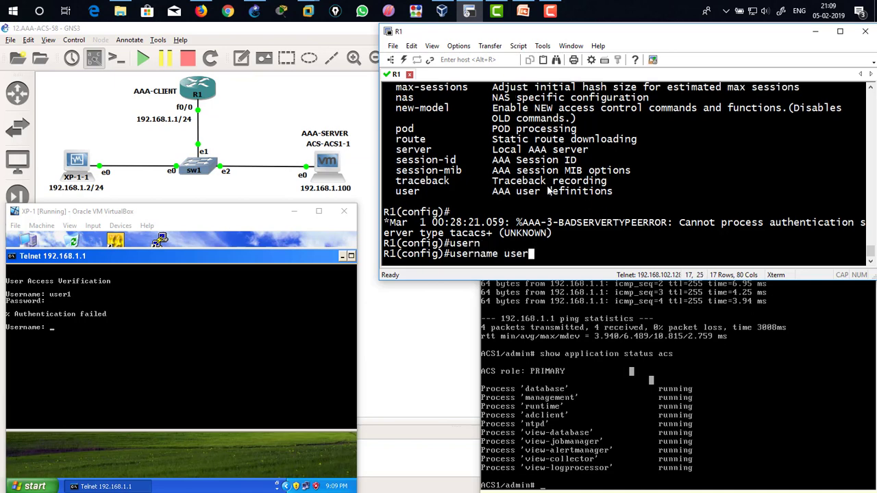
pyautogui.press('Tab')
pyautogui.write('user1')
pyautogui.press('Return')
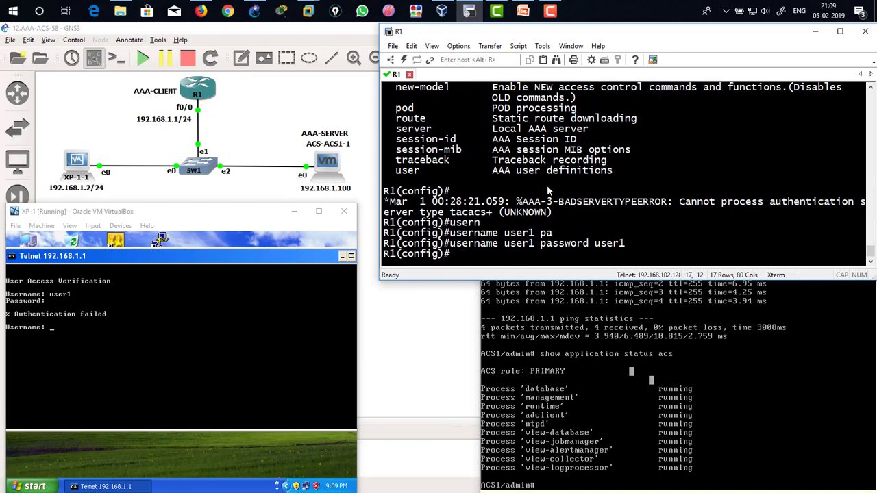
# Step: Log in from XP-1 as user1 and try to enter enable mode
pyautogui.click(215, 339)
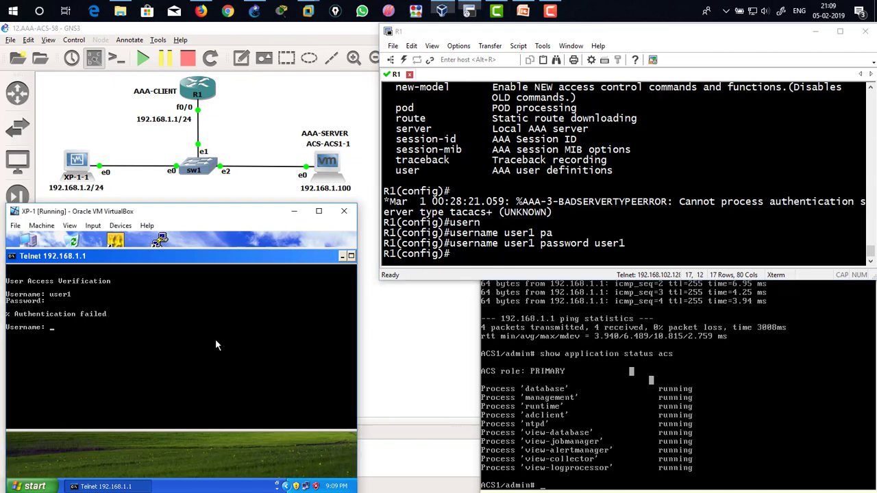
pyautogui.write('user')
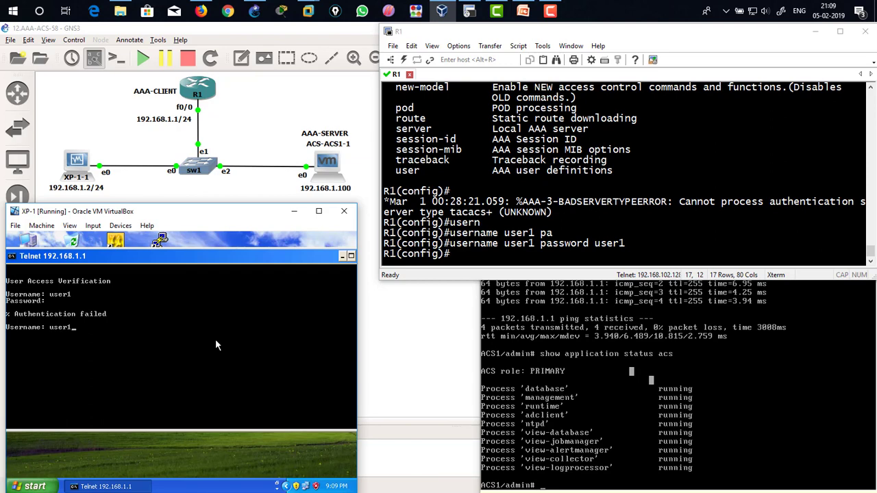
pyautogui.write('1')
pyautogui.press('Return')
pyautogui.press('Return')
pyautogui.write('enable')
pyautogui.press('Return')
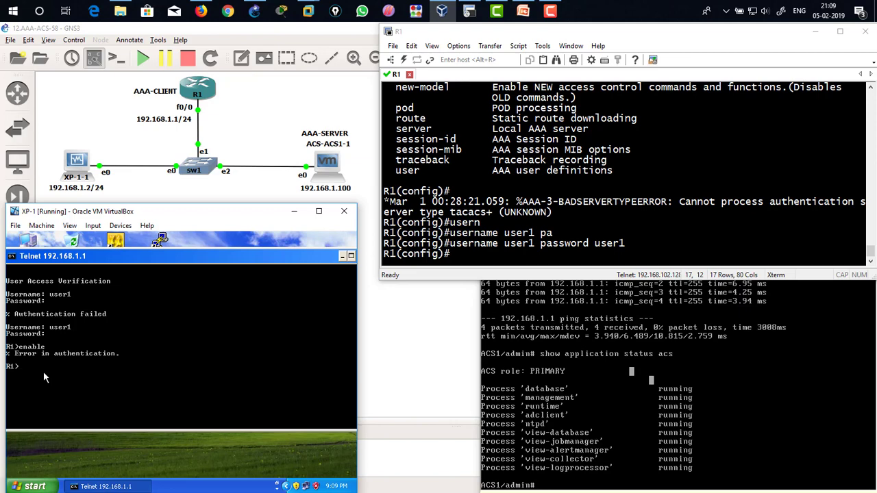
# Step: Set the enable password on R1
pyautogui.click(574, 178)
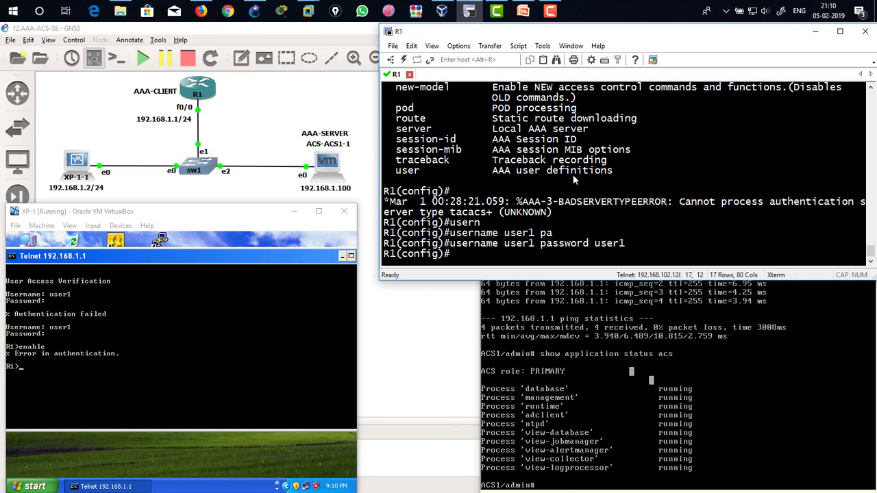
pyautogui.write('ena')
pyautogui.press('Tab')
pyautogui.write('pas')
pyautogui.press('Tab')
pyautogui.write('cisco')
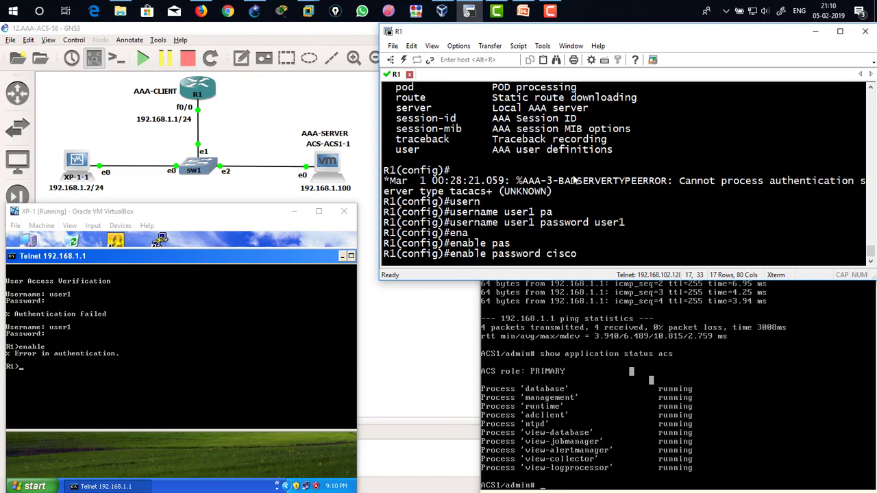
pyautogui.press('Return')
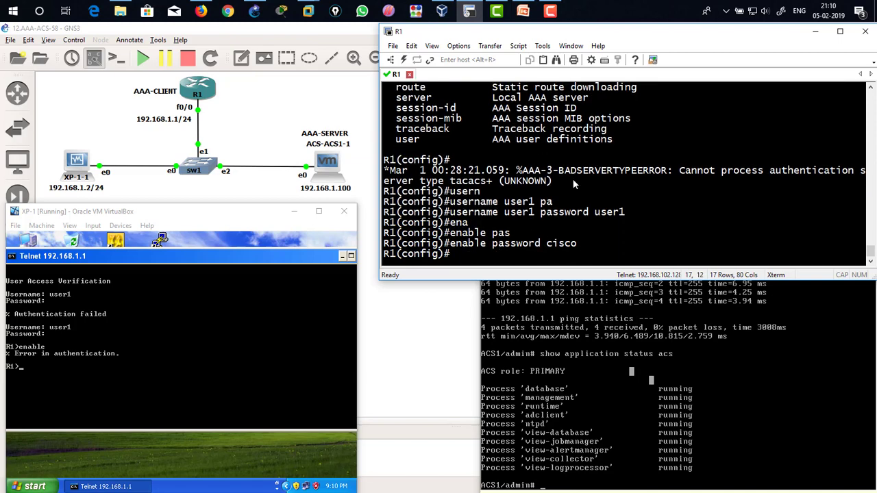
# Step: Enter privileged mode in the XP-1 telnet session using the enable password
pyautogui.click(114, 328)
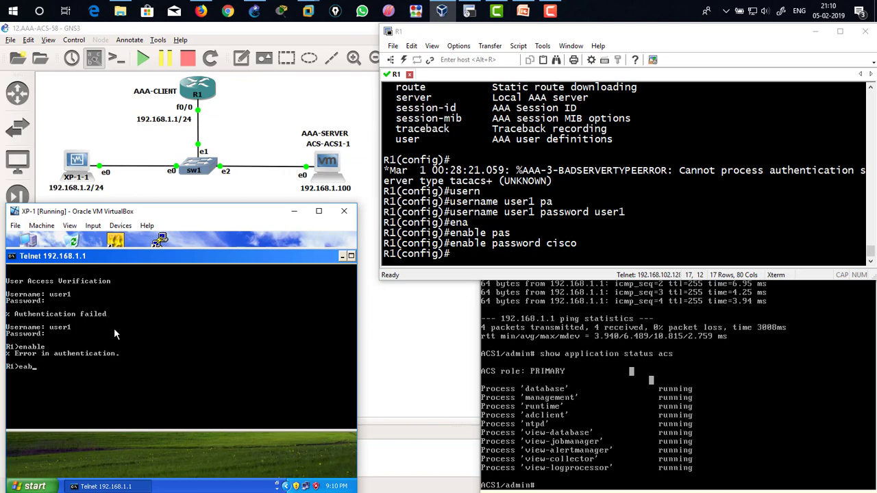
pyautogui.write('enable')
pyautogui.press('Return')
pyautogui.write('cisco')
pyautogui.press('Return')
# Step: Configure default login authentication to use the TACACS+ server group with local fallback
pyautogui.moveTo(576, 244); pyautogui.dragTo(385, 234)
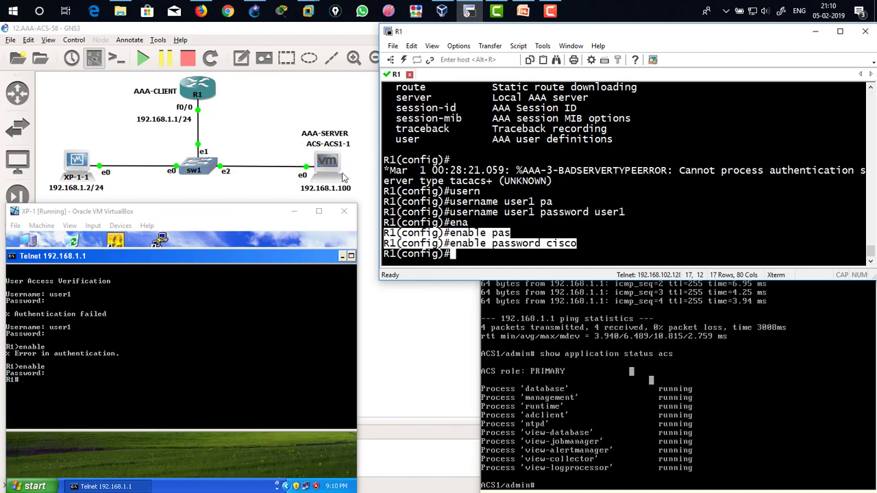
pyautogui.click(479, 184)
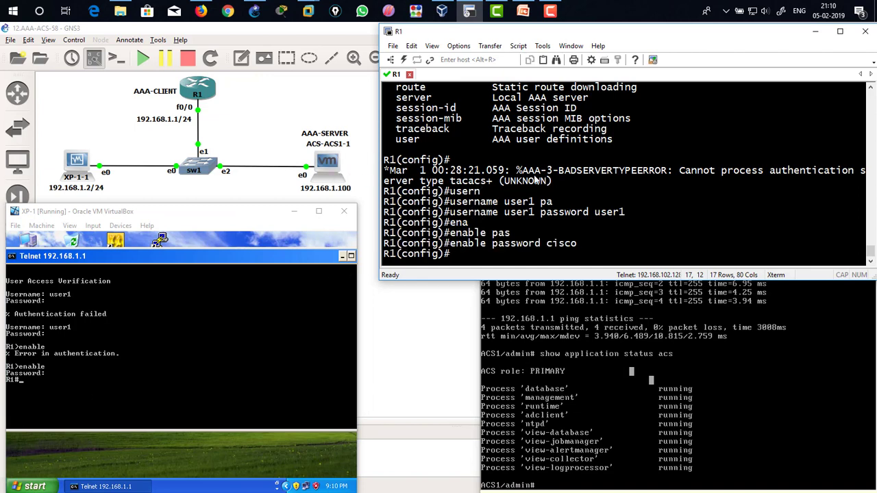
pyautogui.write('aaa auth')
pyautogui.press('Tab')
pyautogui.write('e')
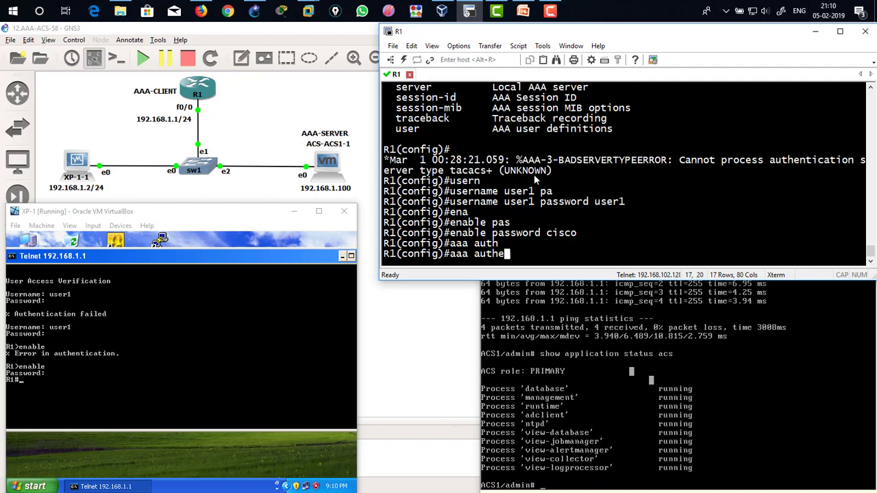
pyautogui.press('Tab')
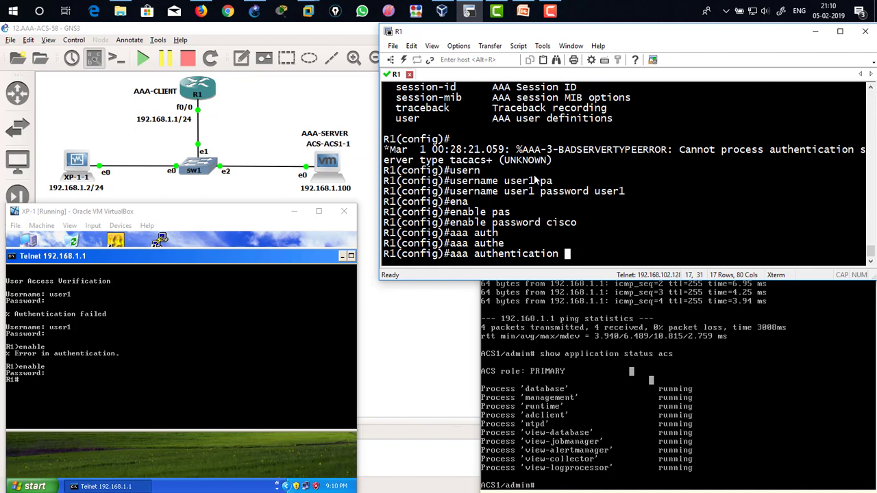
pyautogui.write('log')
pyautogui.press('Tab')
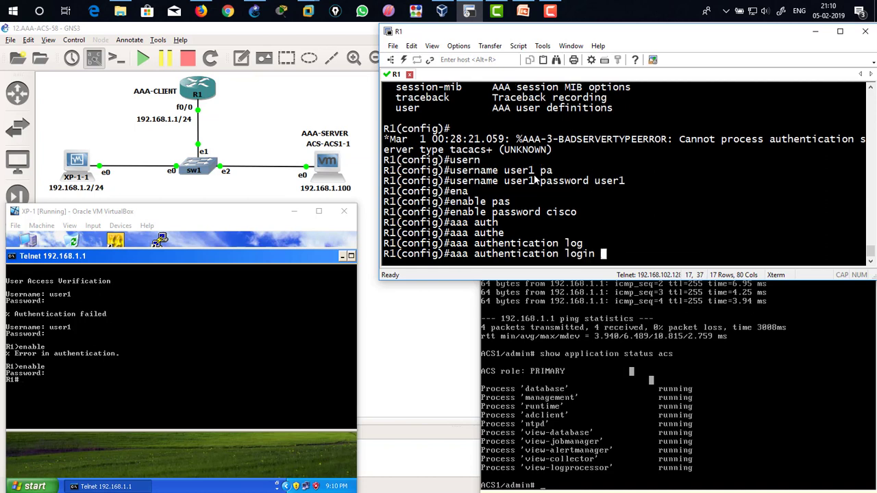
pyautogui.write('de')
pyautogui.press('Tab')
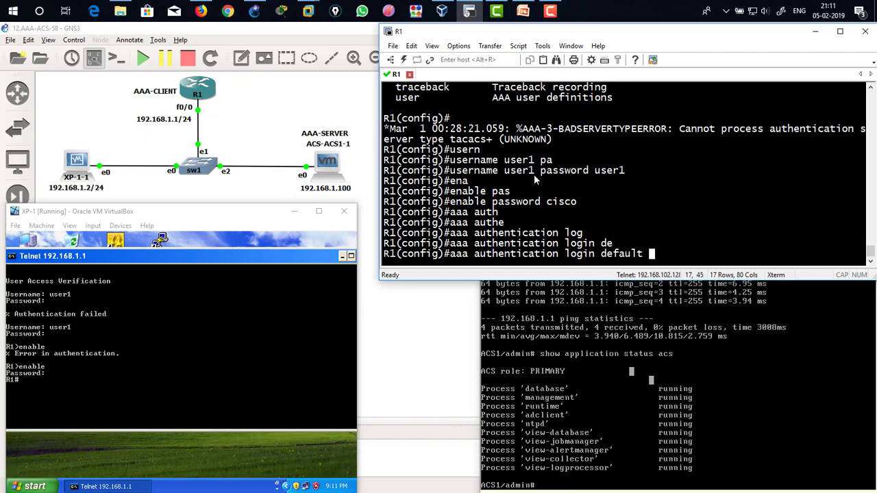
pyautogui.write('gr')
pyautogui.press('Tab')
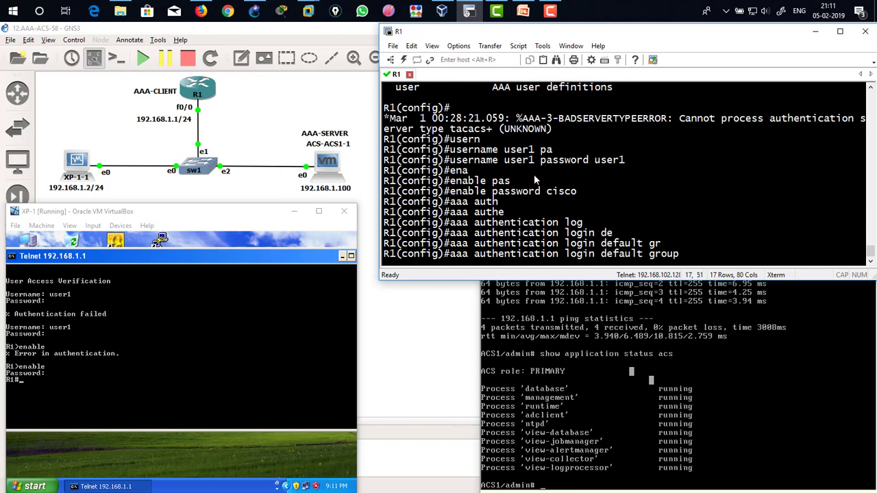
pyautogui.write('?ta')
pyautogui.press('Tab')
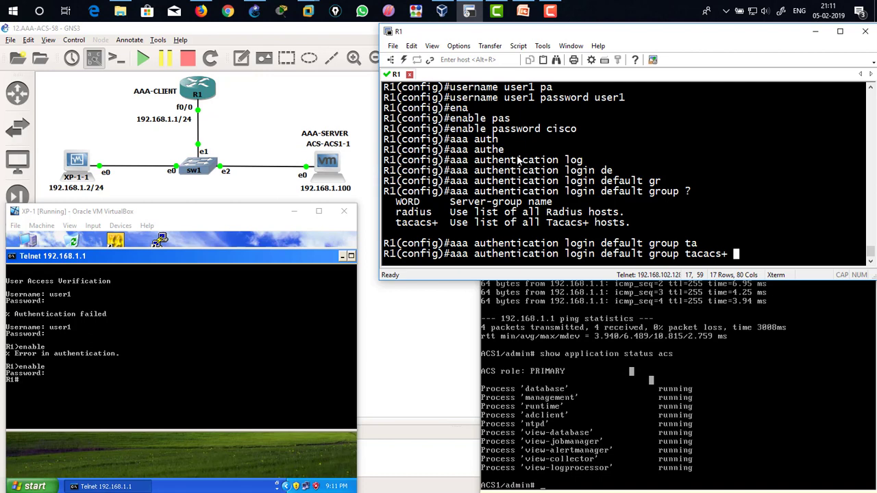
pyautogui.write('lo')
pyautogui.press('Tab')
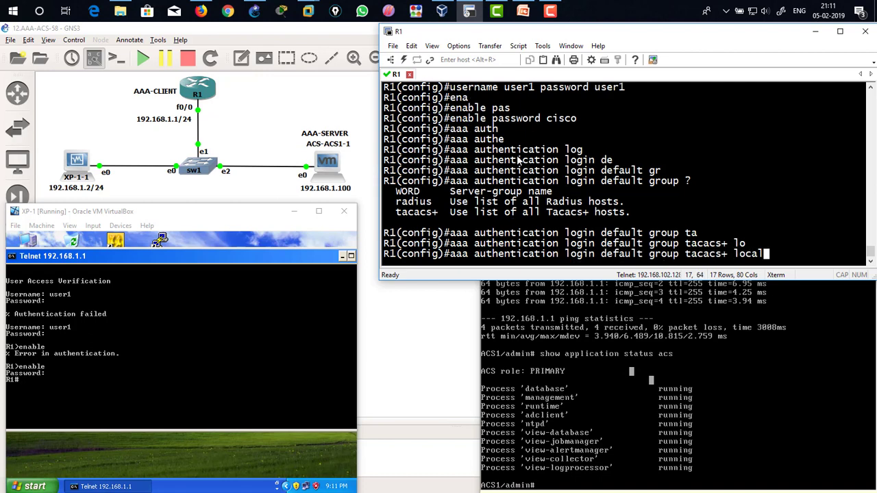
pyautogui.press('Return')
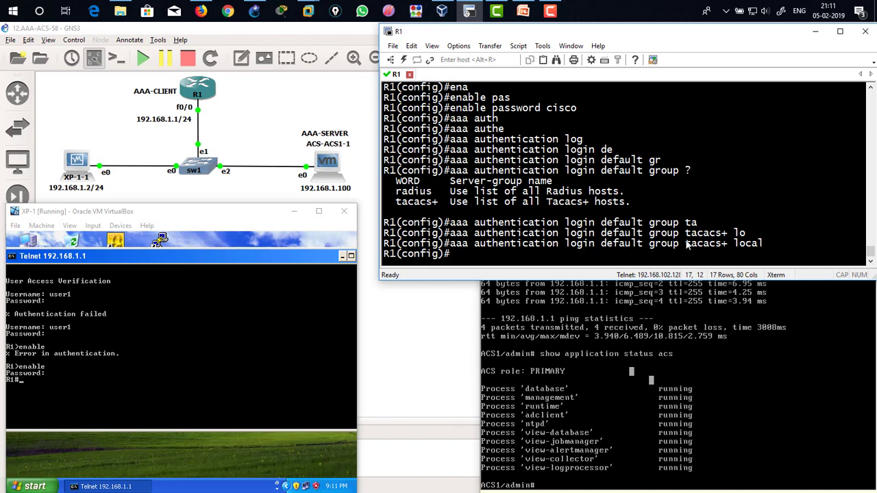
# Step: Configure default enable authentication to use the TACACS+ server group with the enable password as fallback
pyautogui.moveTo(685, 246); pyautogui.dragTo(728, 246)
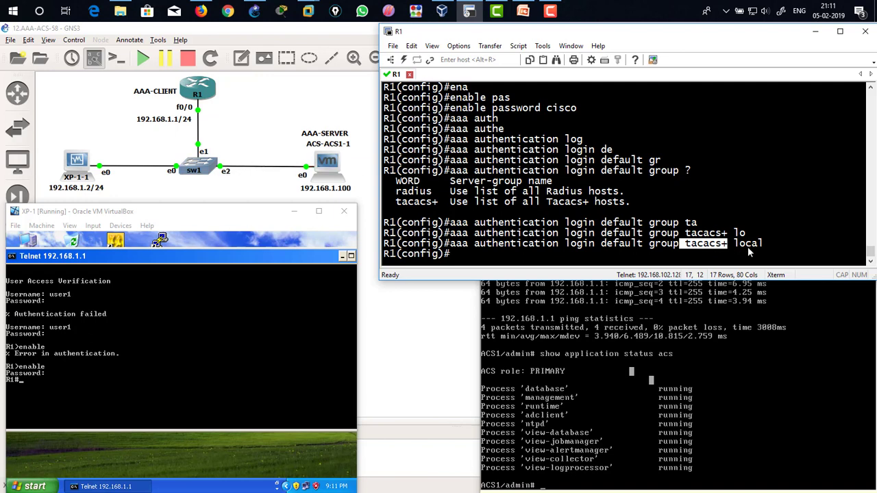
pyautogui.click(692, 245)
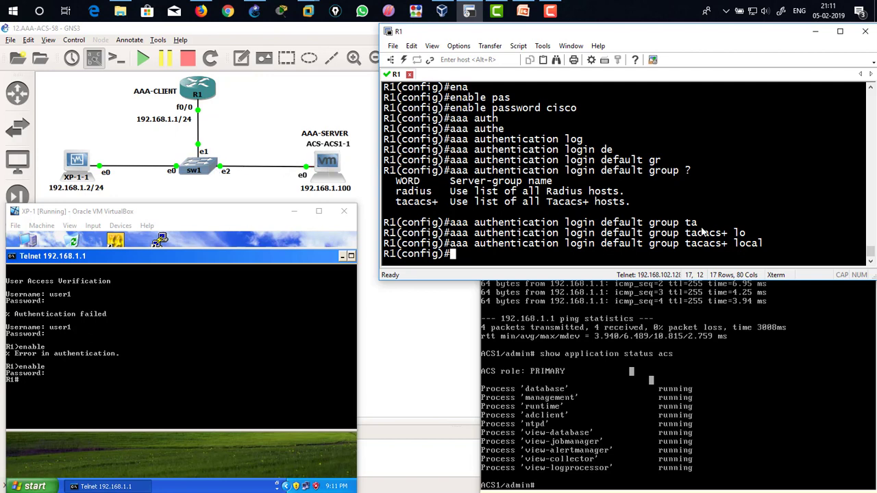
pyautogui.doubleClick(741, 244)
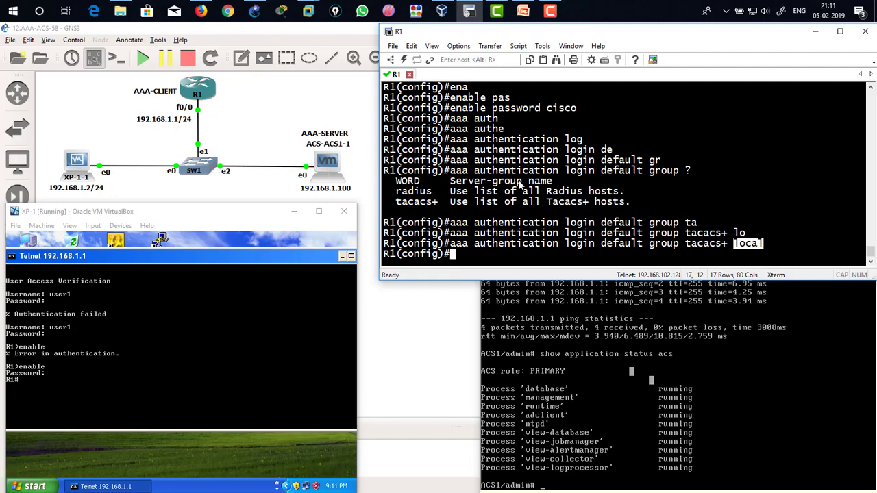
pyautogui.click(685, 218)
pyautogui.write('aaa')
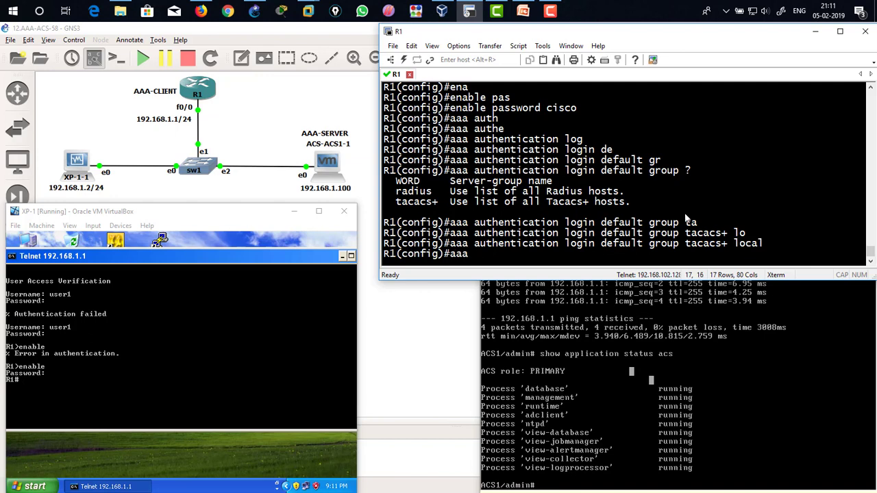
pyautogui.write(' authen')
pyautogui.press('Tab')
pyautogui.write('ena')
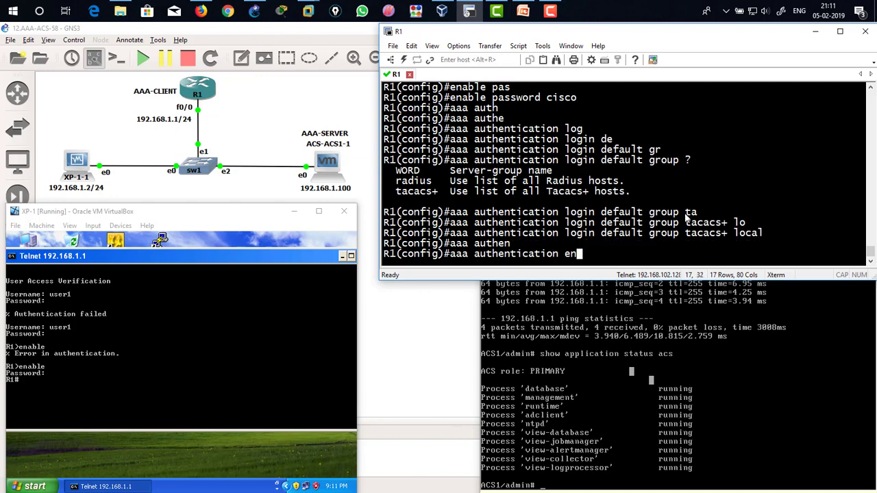
pyautogui.press('Tab')
pyautogui.write('de')
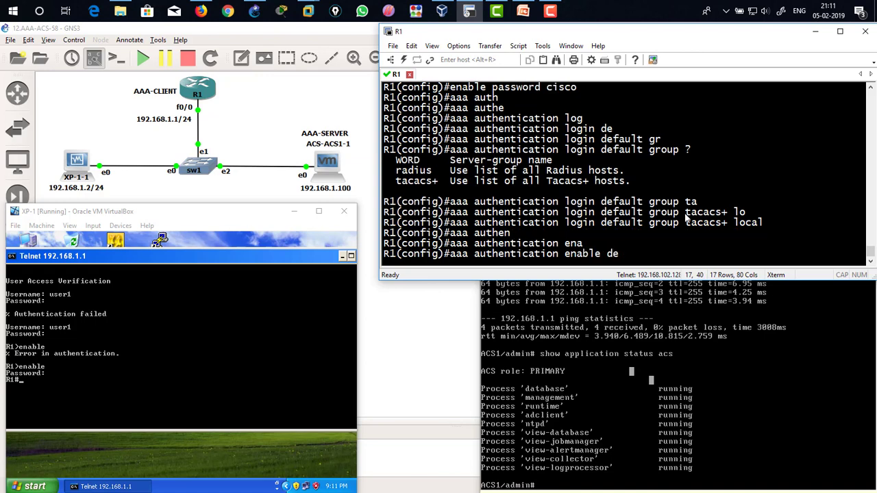
pyautogui.press('Tab')
pyautogui.write('g')
pyautogui.press('Tab')
pyautogui.write('t')
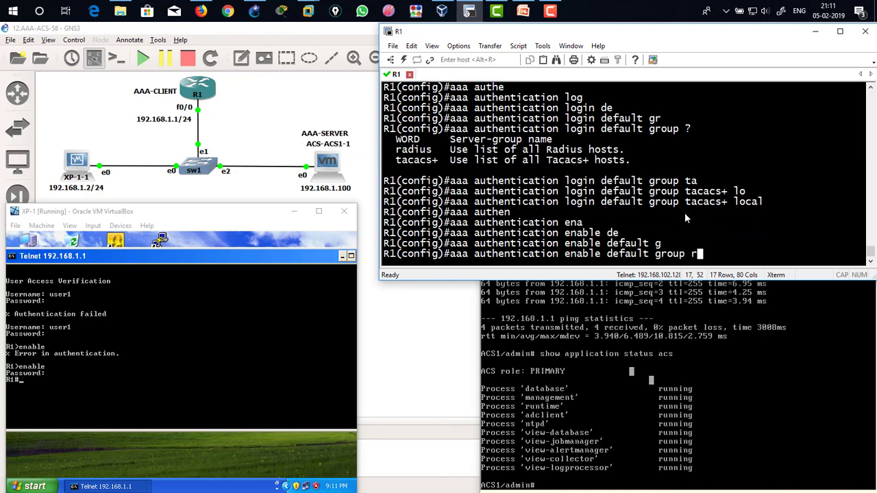
pyautogui.write('a')
pyautogui.press('Tab')
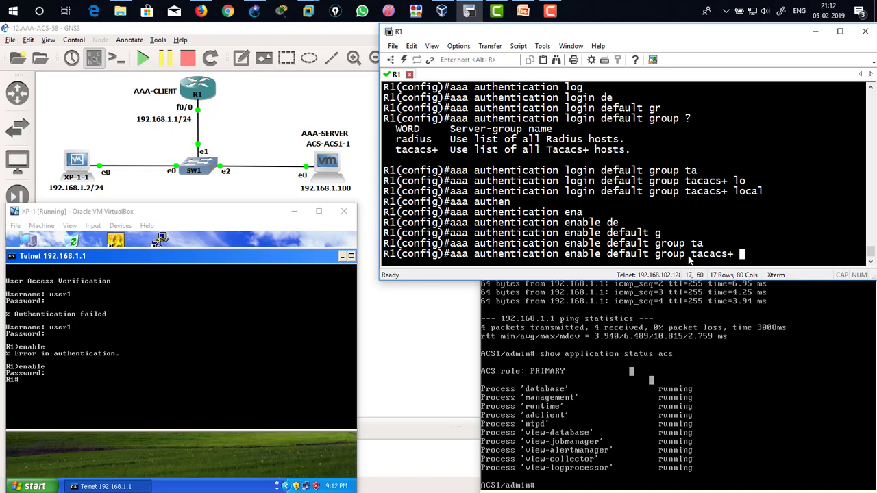
pyautogui.moveTo(686, 256); pyautogui.dragTo(731, 255)
pyautogui.click(731, 254)
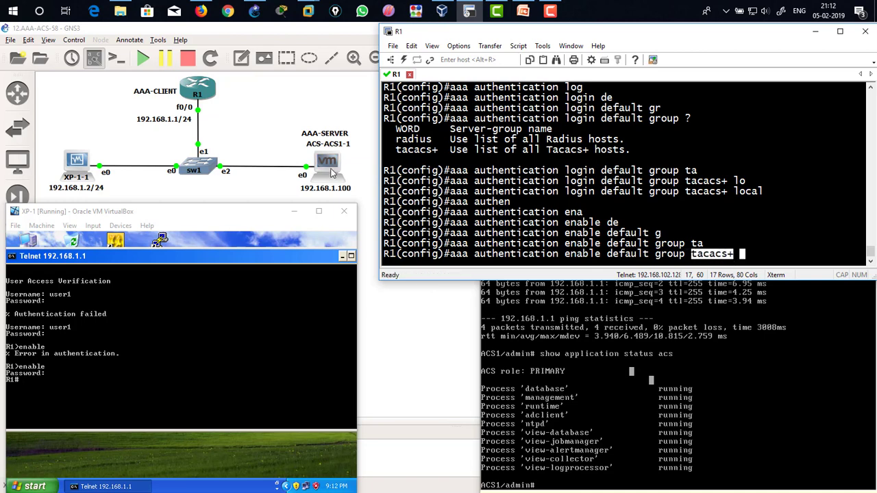
pyautogui.click(730, 255)
pyautogui.moveTo(691, 256); pyautogui.dragTo(731, 255)
pyautogui.write('en')
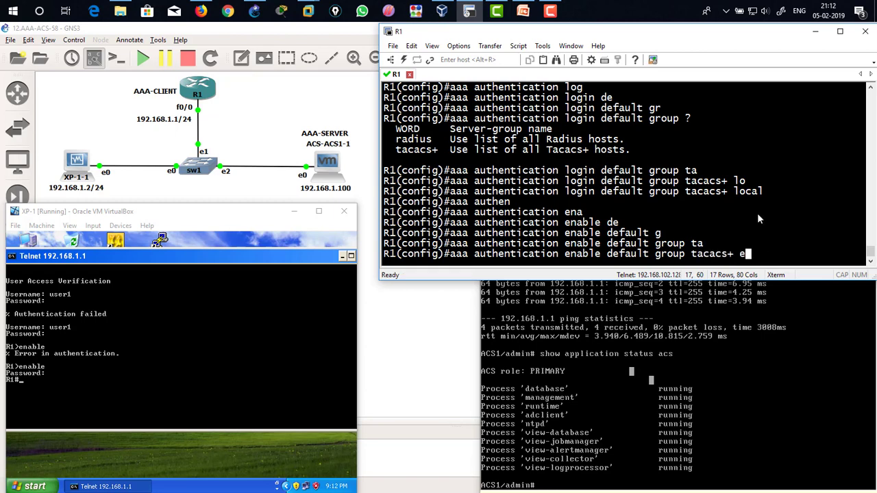
pyautogui.press('Tab')
pyautogui.press('Return')
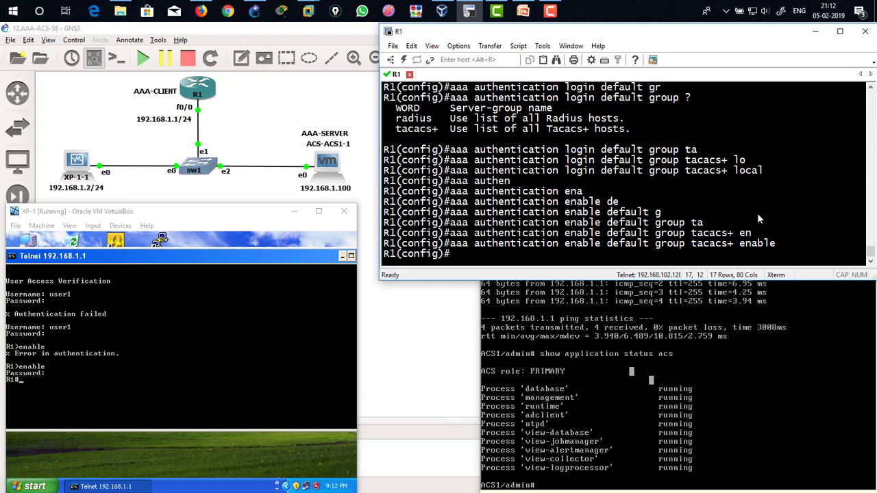
# Step: Close the XP-1 telnet session, clear the command prompt, and telnet again to 192.168.1.1
pyautogui.click(187, 357)
pyautogui.write('exit')
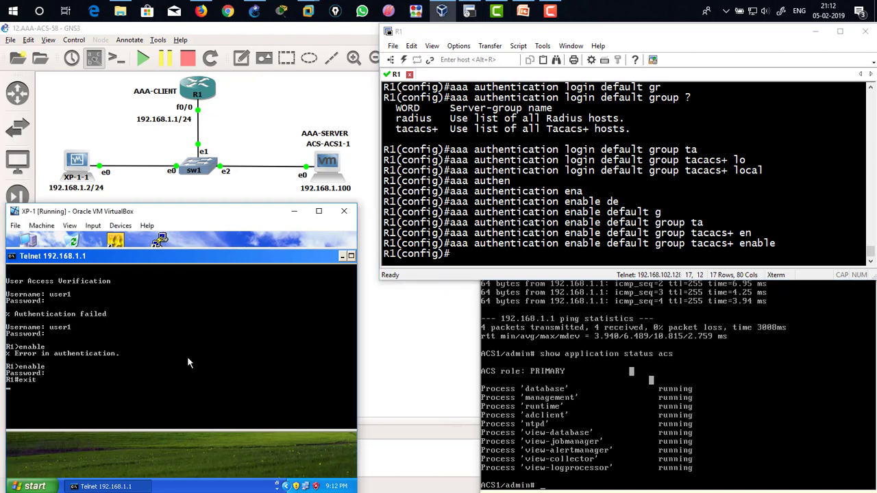
pyautogui.press('Return')
pyautogui.press('Return')
pyautogui.press('Return')
pyautogui.write('cls')
pyautogui.press('Return')
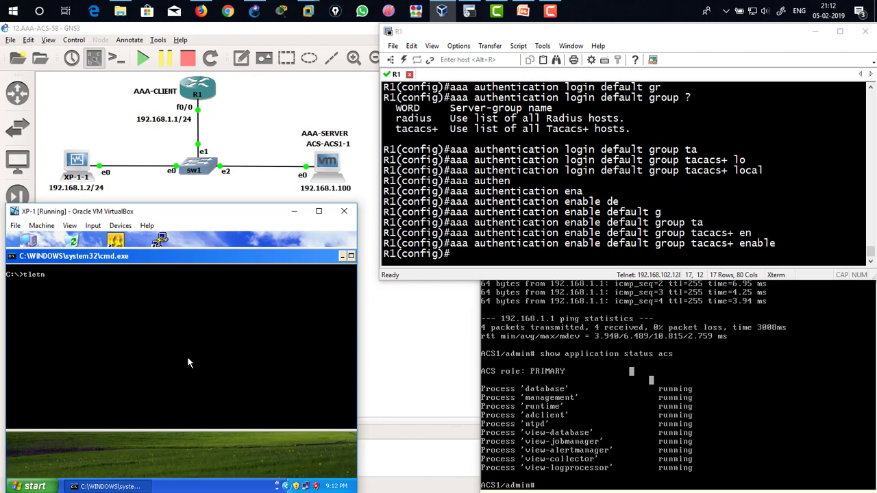
pyautogui.write('telnet 192.168.1.1')
pyautogui.press('Return')
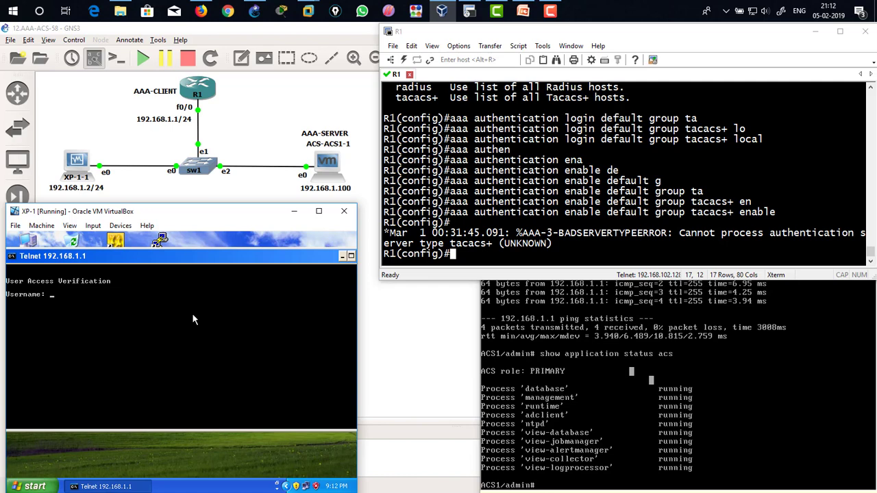
# Step: Log in as user1 with its password and enter privileged mode using the enable password
pyautogui.click(409, 277)
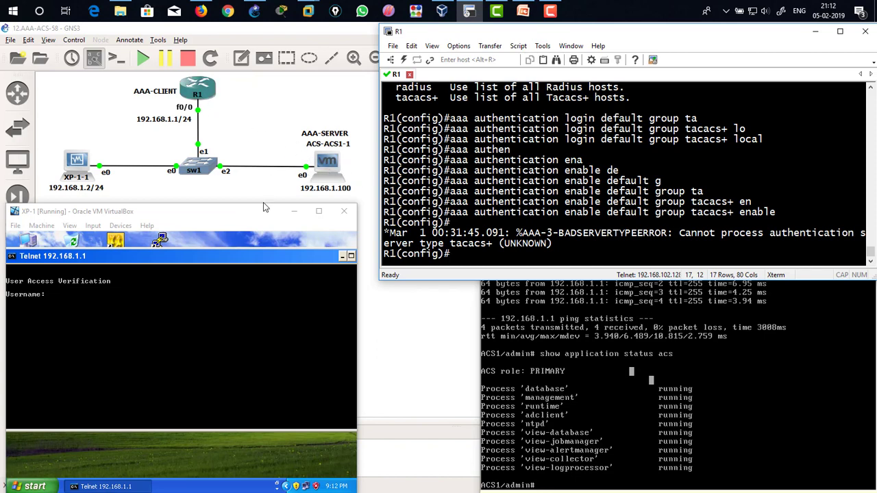
pyautogui.click(136, 330)
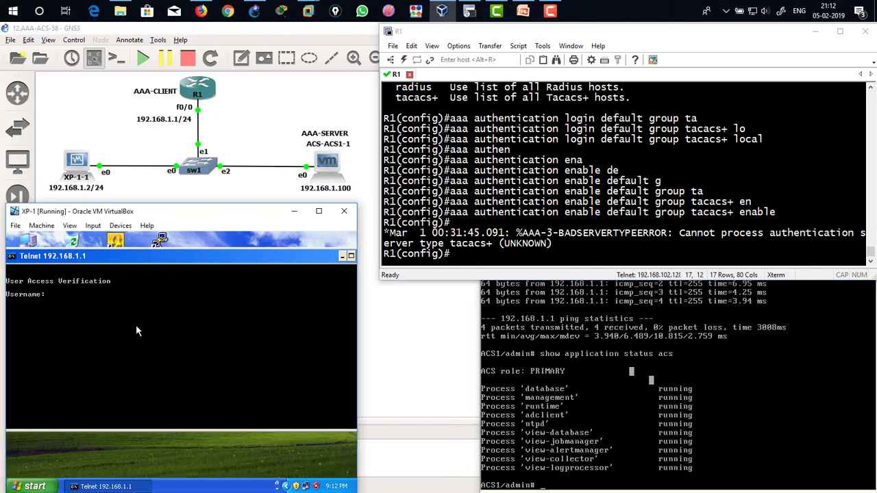
pyautogui.write('user1')
pyautogui.press('Return')
pyautogui.press('Return')
pyautogui.write('enable')
pyautogui.press('Return')
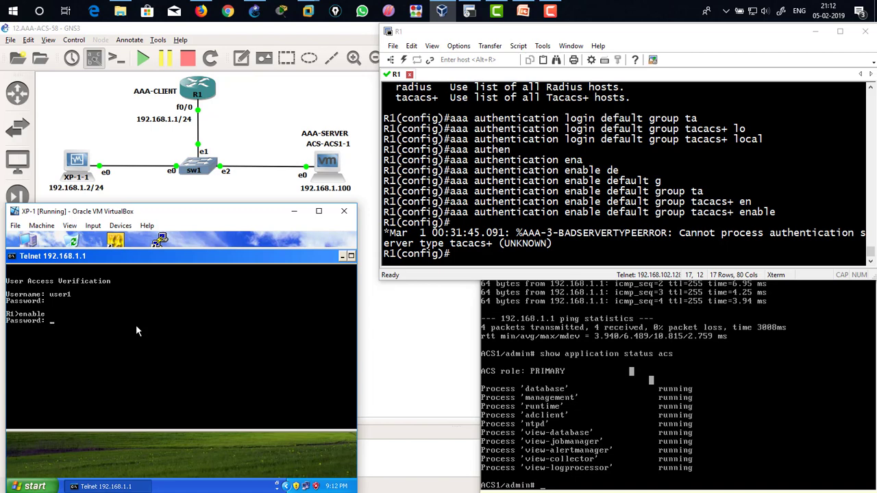
pyautogui.press('Return')
# Step: Display the brief interface status on R1 from the telnet session, then exit the session
pyautogui.write('show ip int br')
pyautogui.press('Return')
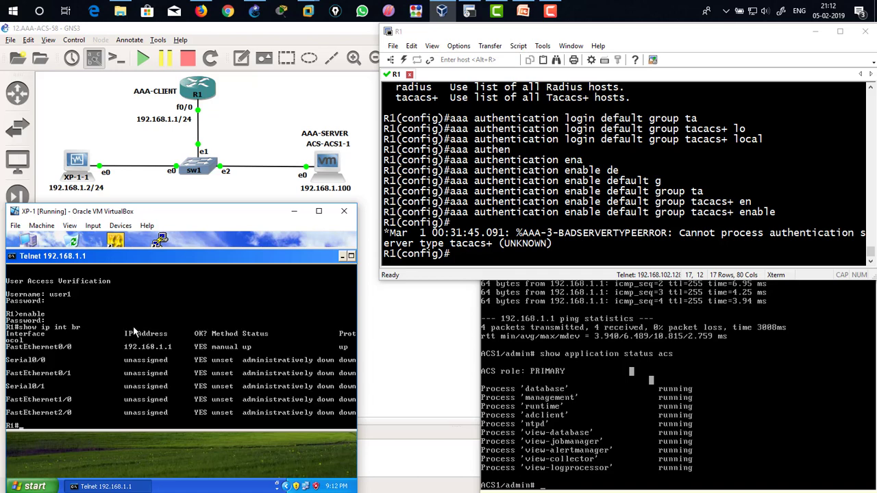
pyautogui.write('exit')
pyautogui.press('Return')
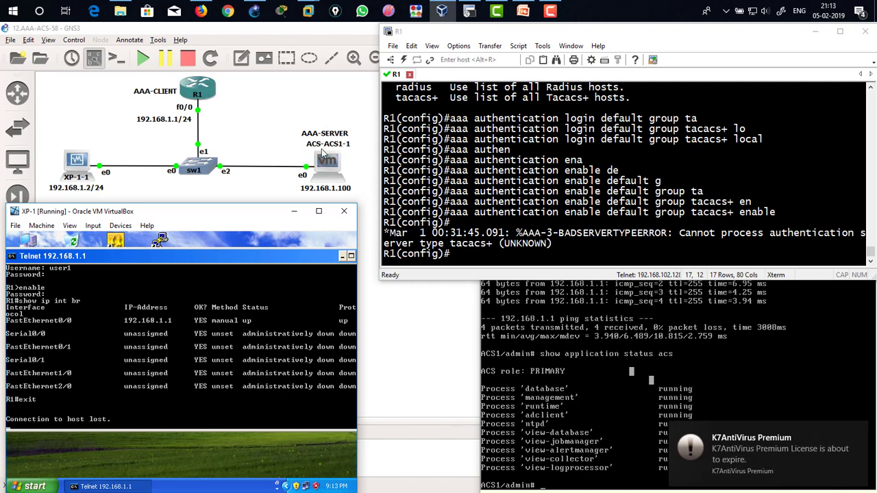
# Step: Define TACACS+ server host 192.168.1.100 on R1 with a 5-second timeout and its shared encryption key
pyautogui.click(465, 178)
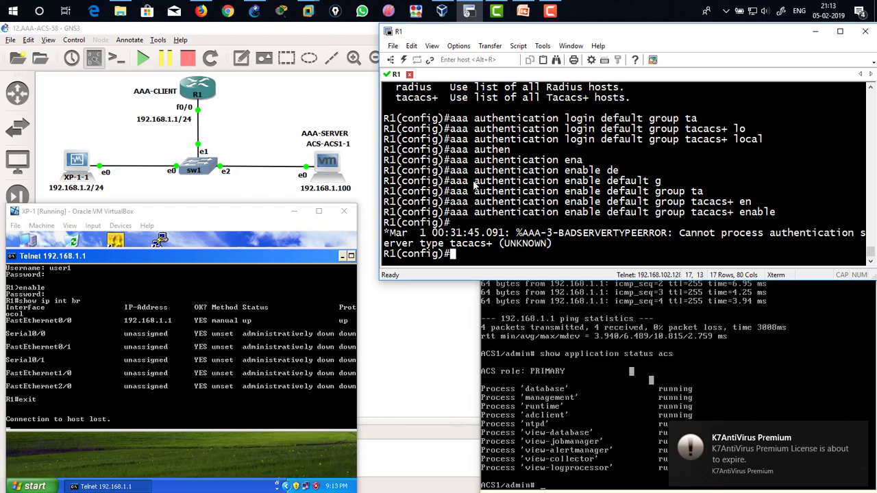
pyautogui.write('ta')
pyautogui.press('Tab')
pyautogui.write('a')
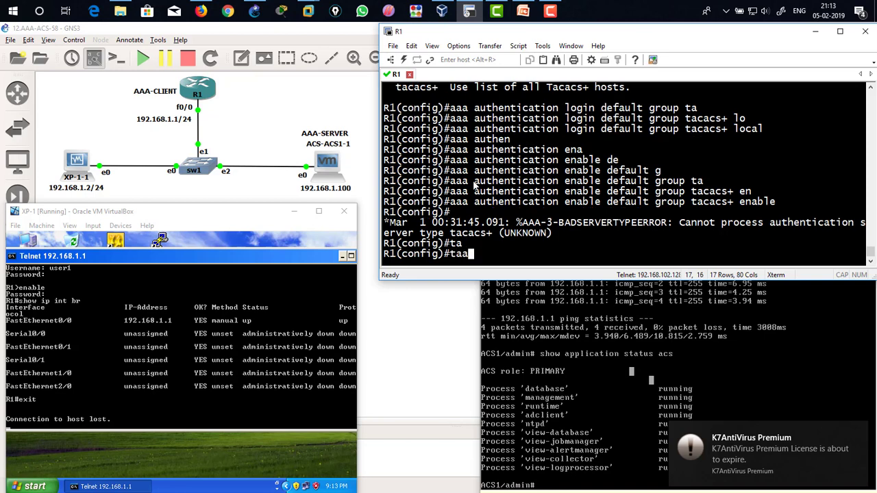
pyautogui.press('BackSpace')
pyautogui.write('ca')
pyautogui.press('Tab')
pyautogui.write('ho')
pyautogui.press('Tab')
pyautogui.write('19')
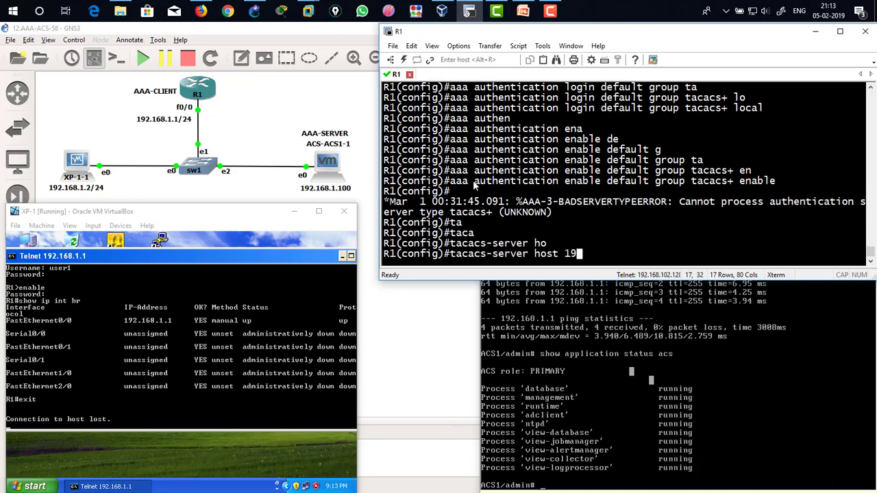
pyautogui.write('2.168.1.100 ?')
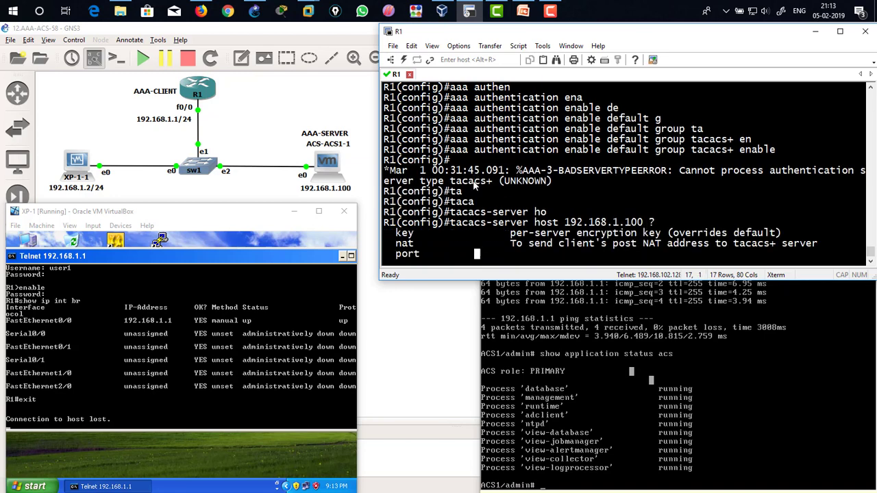
pyautogui.write('tim')
pyautogui.press('Tab')
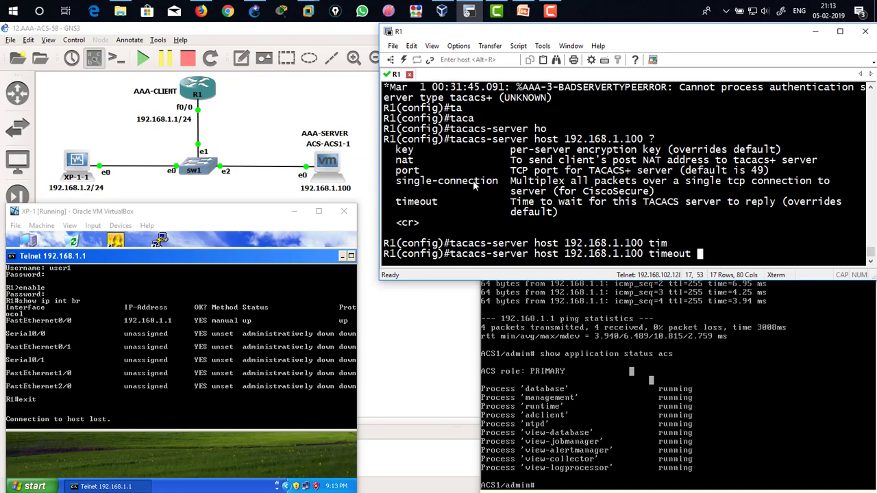
pyautogui.write('5 ?ke')
pyautogui.press('Tab')
pyautogui.write('cisco')
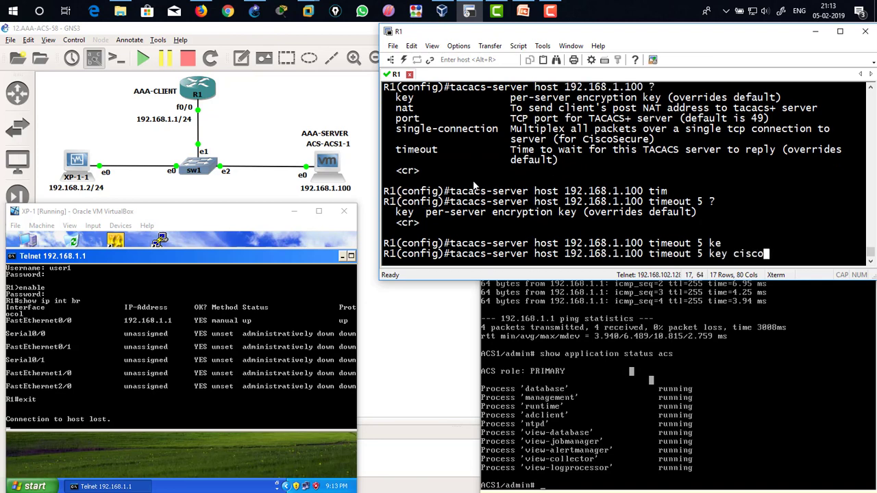
pyautogui.press('Return')
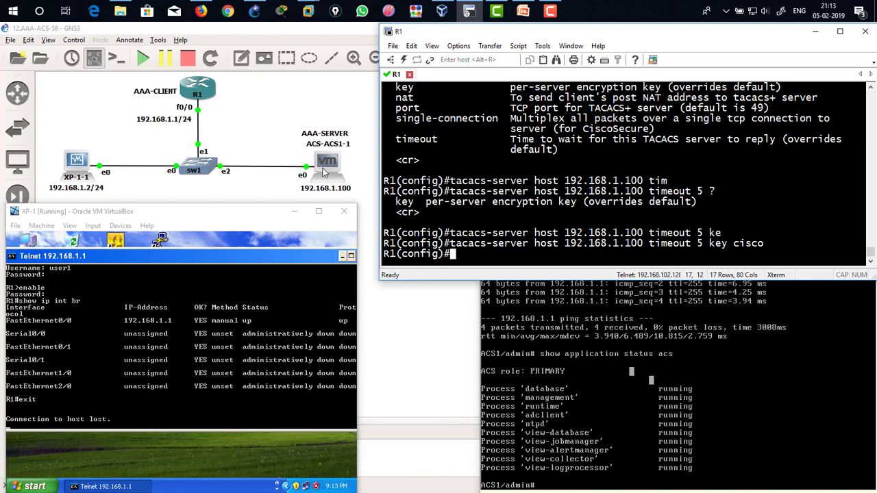
# Step: Highlight the timeout and key portions of the tacacs-server command for review
pyautogui.moveTo(570, 244); pyautogui.dragTo(702, 248)
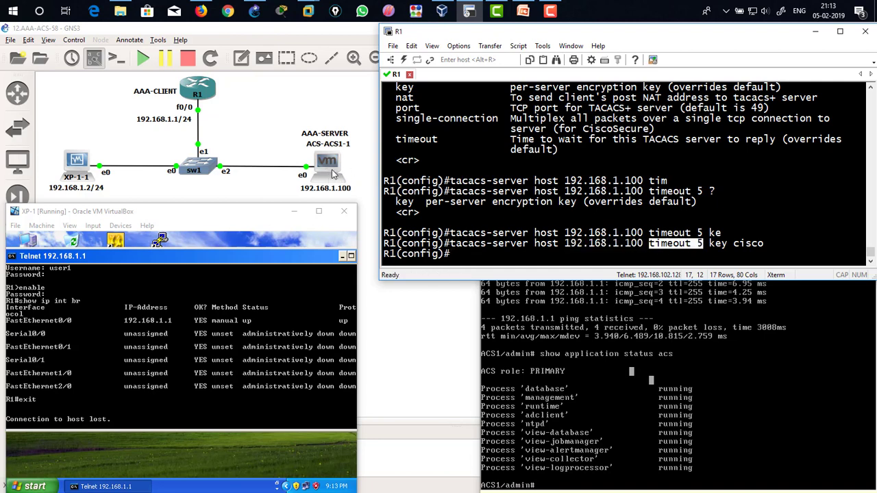
pyautogui.click(657, 251)
pyautogui.moveTo(650, 245); pyautogui.dragTo(702, 250)
pyautogui.moveTo(706, 246); pyautogui.dragTo(766, 245)
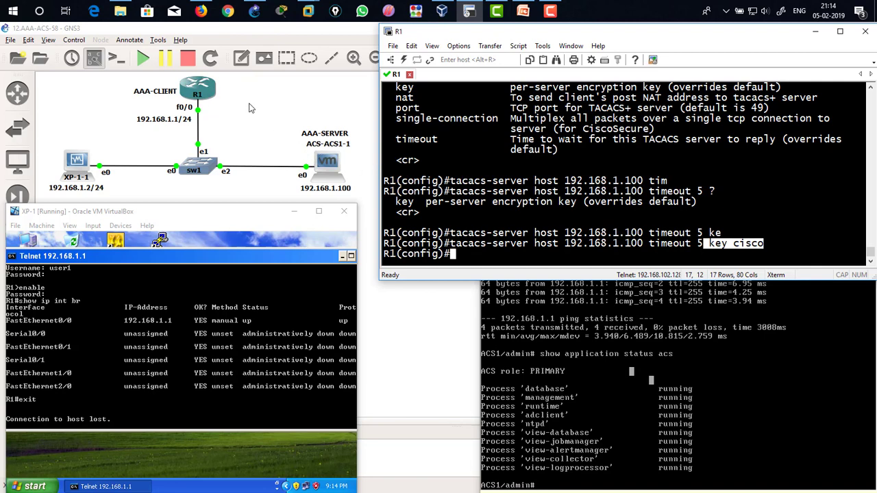
pyautogui.moveTo(767, 245); pyautogui.dragTo(735, 244)
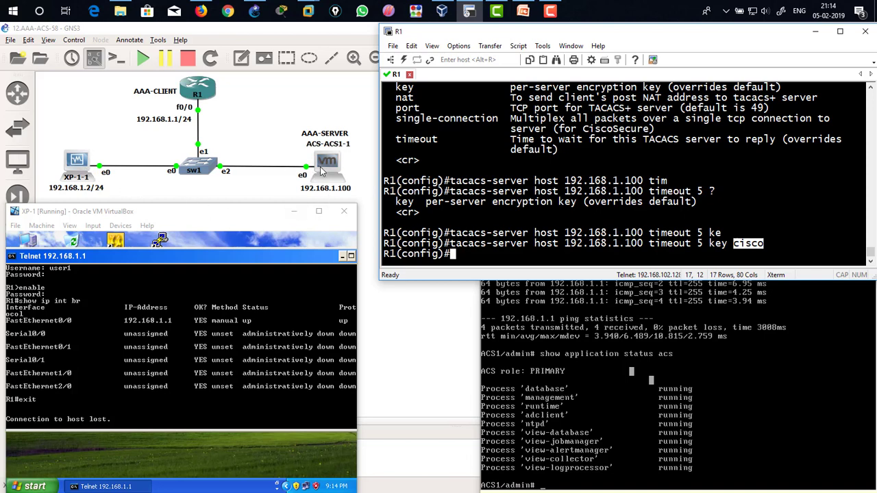
pyautogui.doubleClick(266, 217)
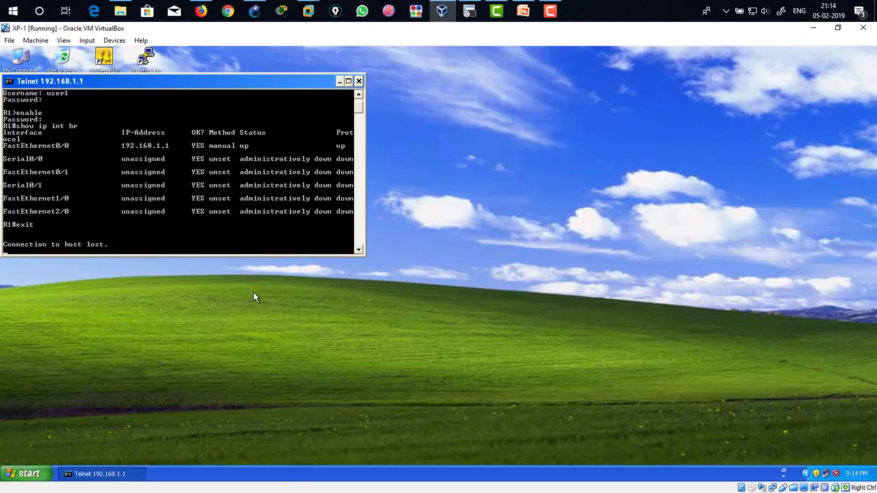
pyautogui.moveTo(284, 83); pyautogui.dragTo(459, 123)
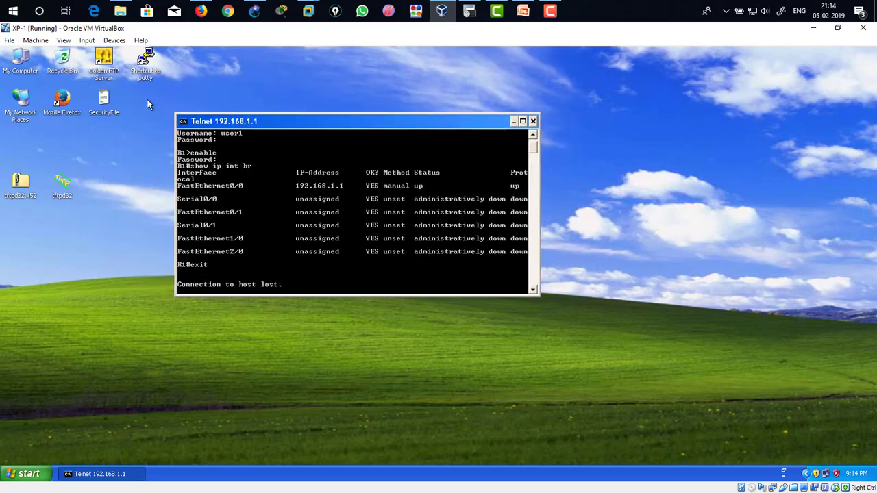
pyautogui.doubleClick(76, 104)
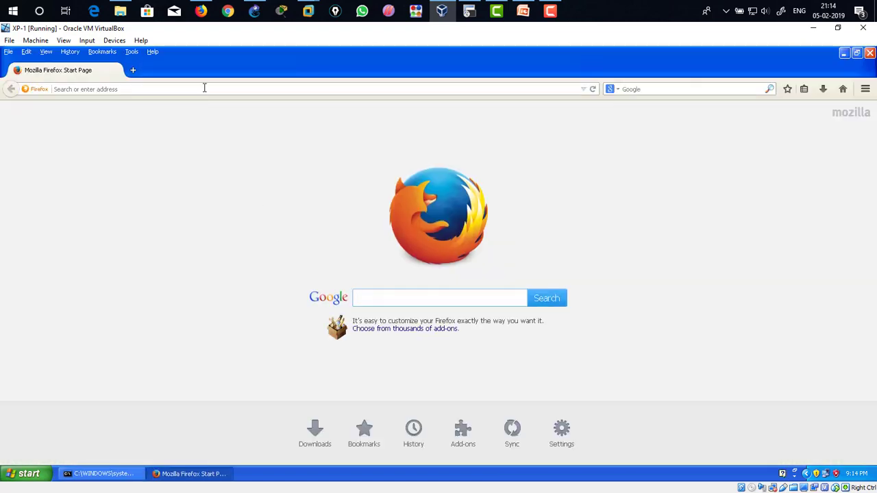
pyautogui.click(204, 89)
pyautogui.write('https://')
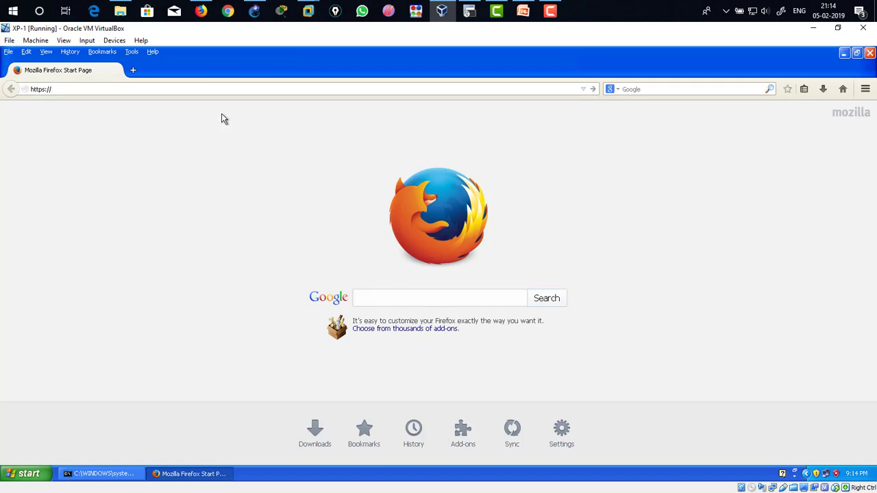
pyautogui.write('192.168.1.100')
pyautogui.press('Return')
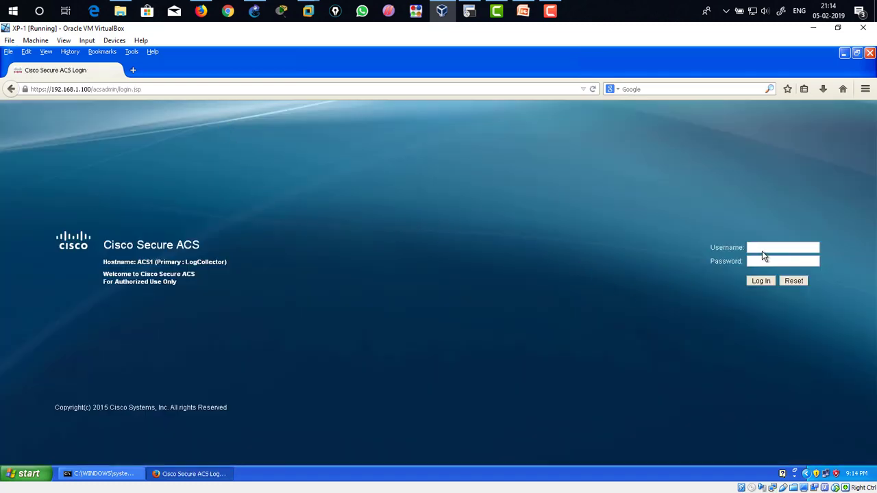
# Step: Log in to Cisco Secure ACS as acsadmin with the admin password
pyautogui.write('acsadmin')
pyautogui.press('Tab')
pyautogui.write('••••••••')
pyautogui.press('Return')
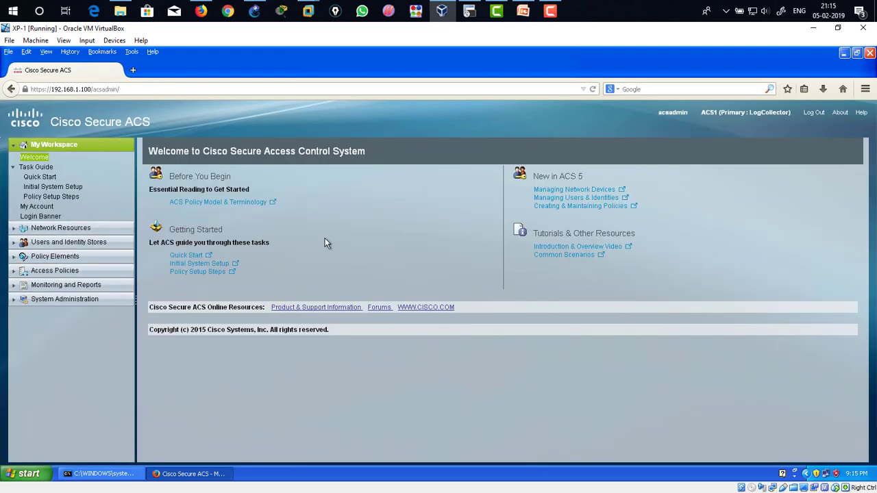
# Step: Start creating a new network device and AAA client in ACS named R1
pyautogui.click(51, 144)
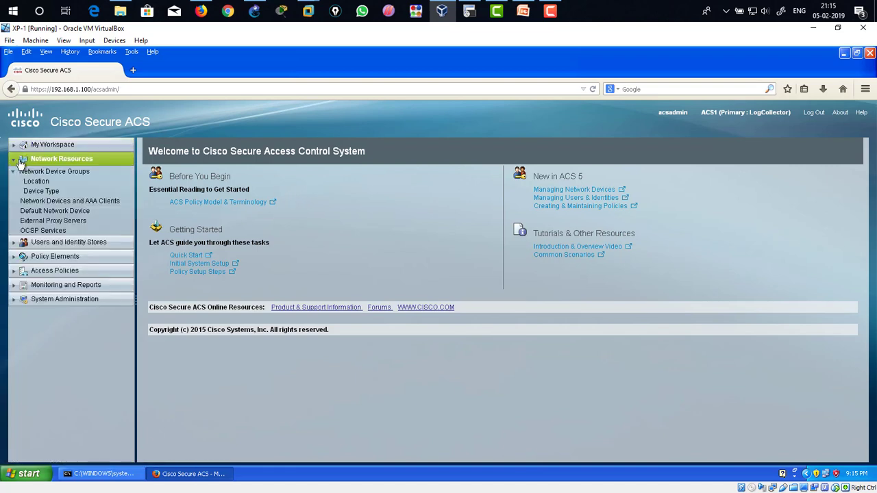
pyautogui.click(108, 204)
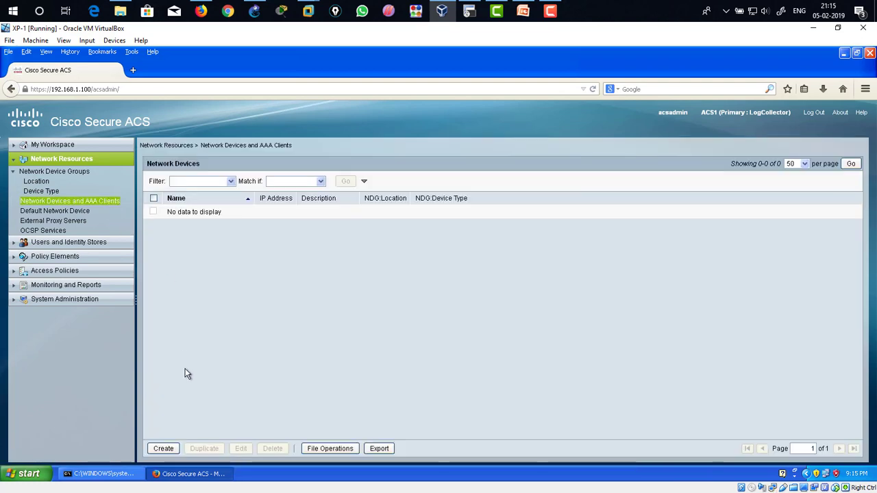
pyautogui.click(163, 449)
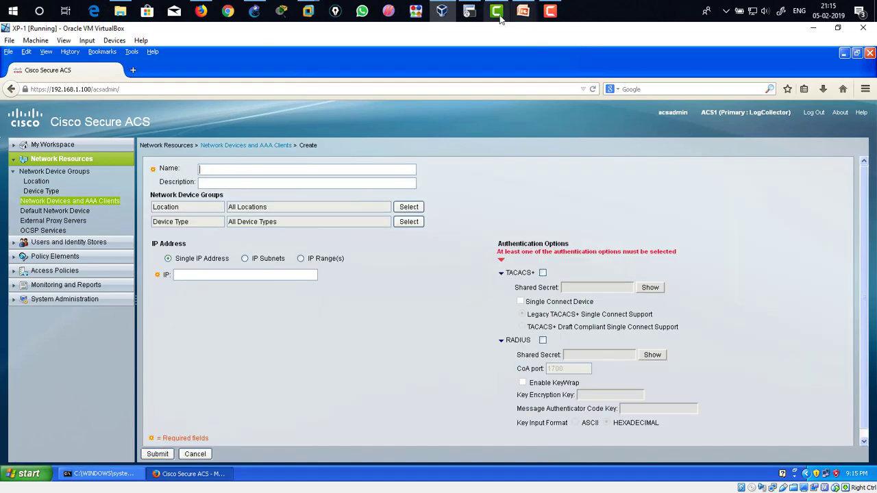
pyautogui.click(468, 11)
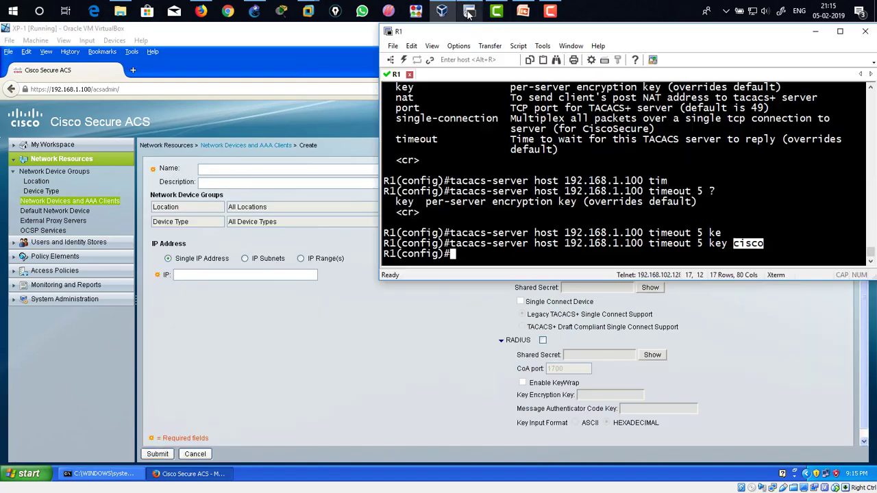
pyautogui.click(389, 234)
pyautogui.click(235, 172)
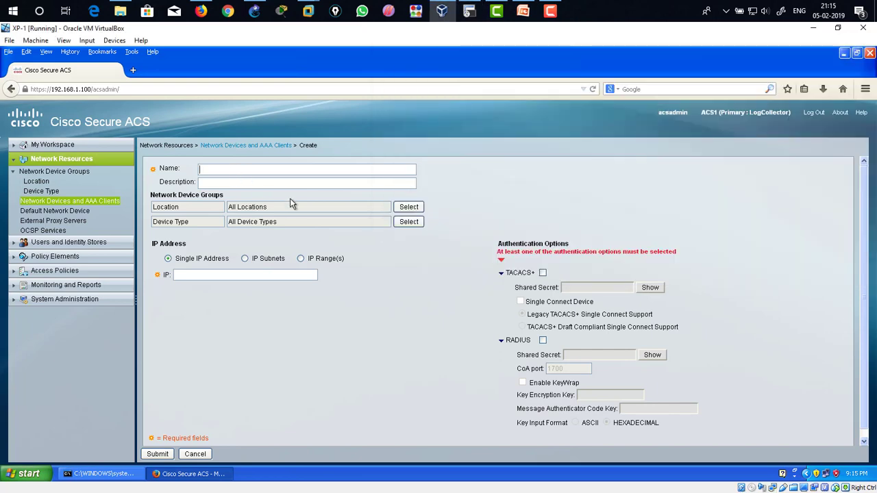
pyautogui.write('R1')
# Step: Display R1's brief interface status from configuration mode to find its address
pyautogui.click(189, 275)
pyautogui.click(469, 11)
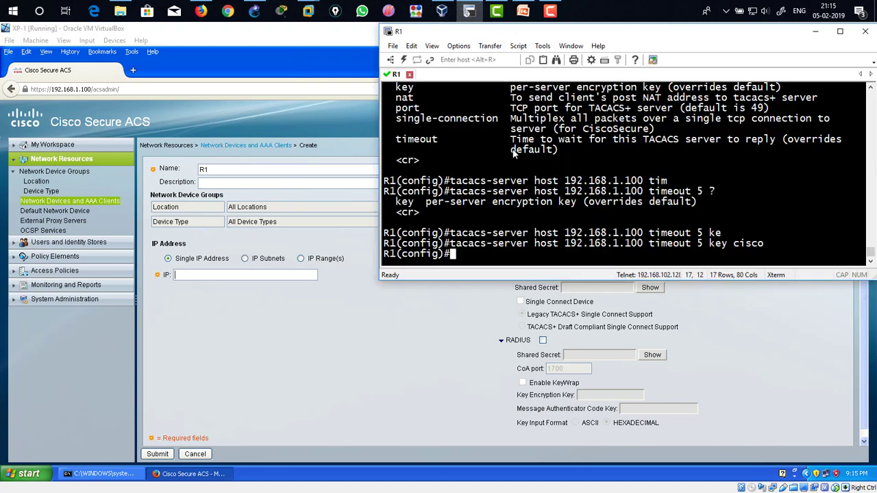
pyautogui.write('do sh ip int br')
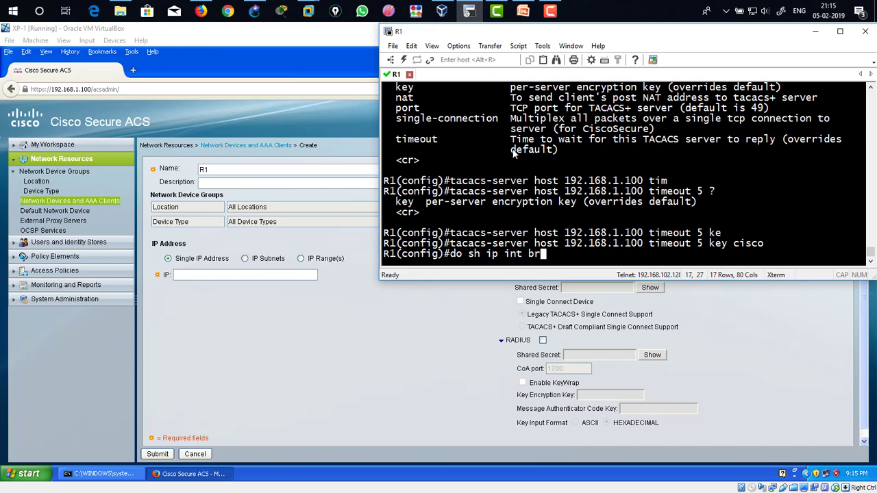
pyautogui.press('Return')
pyautogui.moveTo(547, 129); pyautogui.dragTo(619, 128)
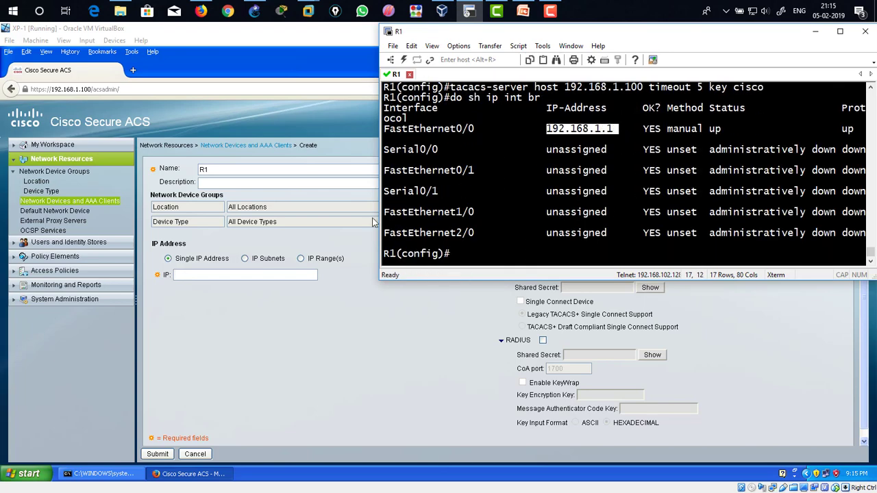
# Step: Set the device's single IP address to 192.168.1.1 and enable TACACS+ authentication
pyautogui.click(230, 277)
pyautogui.write('192.168.1.1')
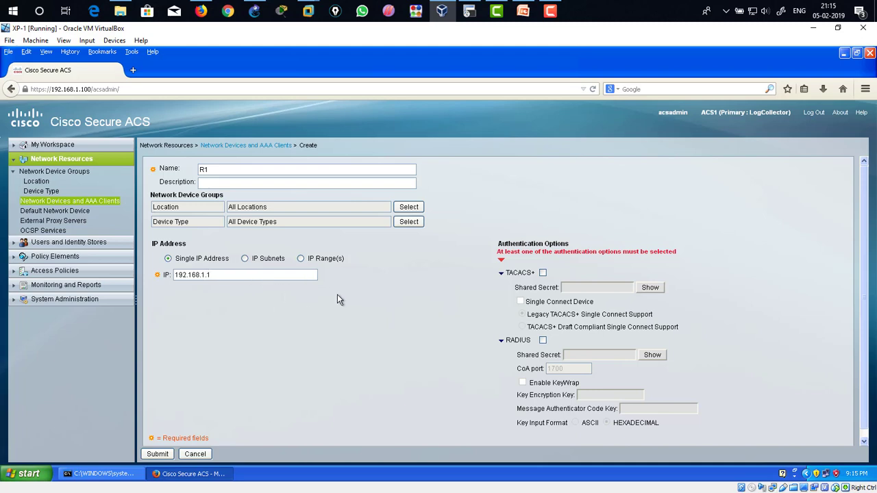
pyautogui.click(543, 273)
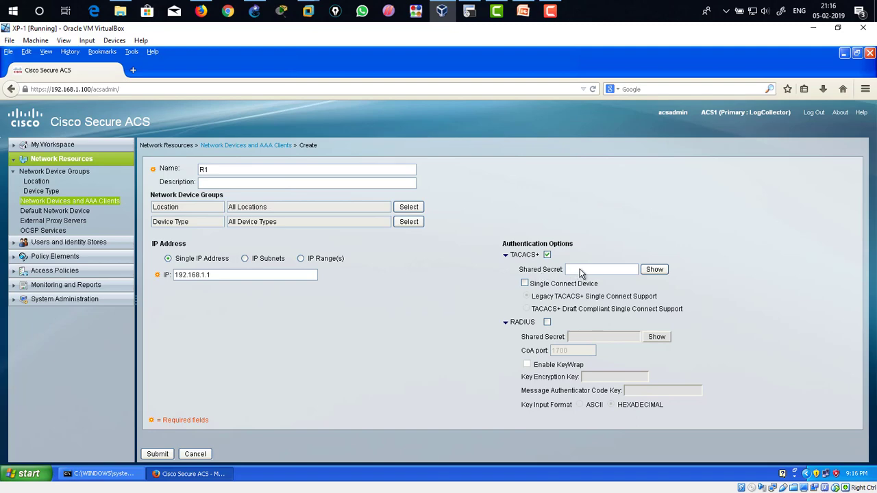
# Step: Enter the TACACS+ shared secret matching the router's configured key and reveal it
pyautogui.click(469, 11)
pyautogui.scroll(4, 604, 198)
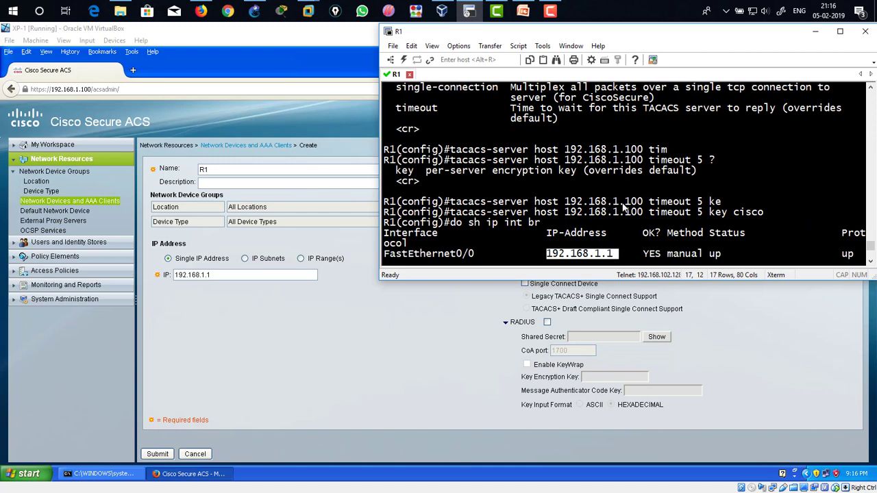
pyautogui.moveTo(734, 213); pyautogui.dragTo(762, 215)
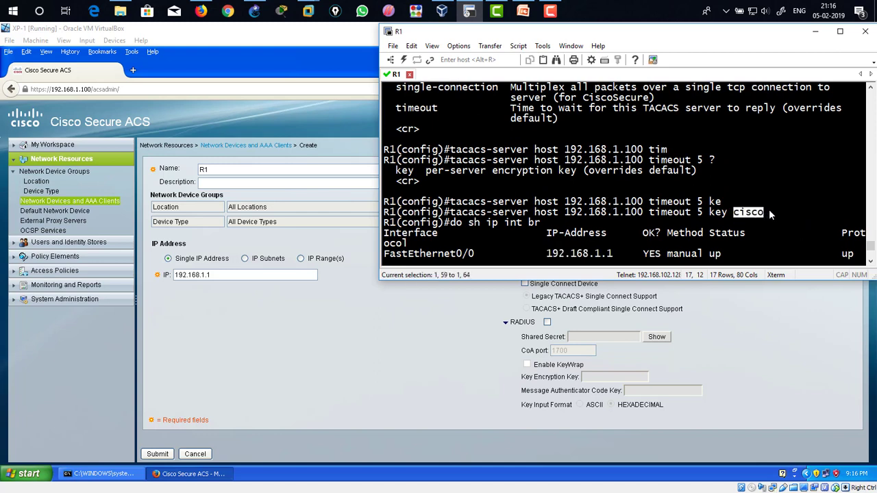
pyautogui.click(709, 321)
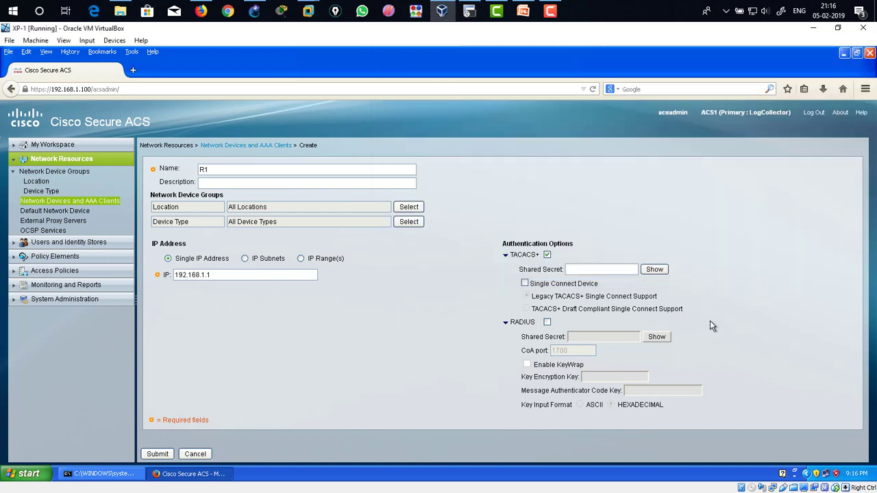
pyautogui.click(606, 270)
pyautogui.write('cisco')
pyautogui.click(655, 271)
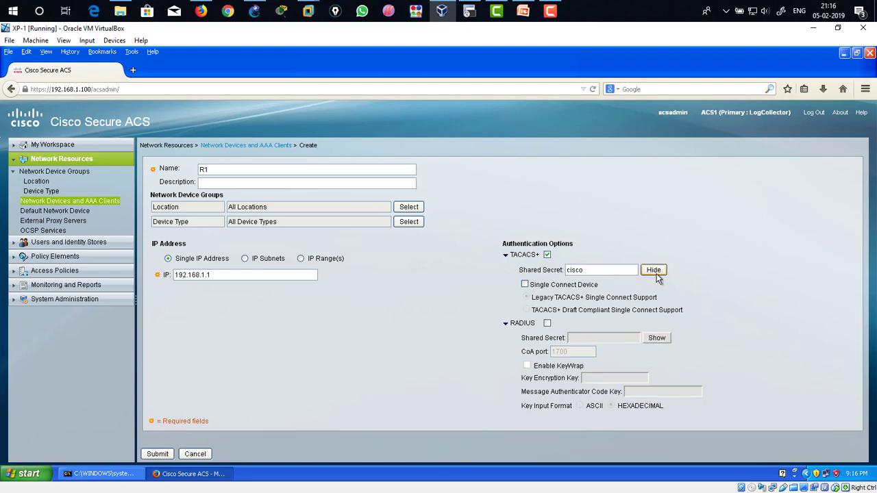
# Step: Submit the new R1 network device and dismiss the browser's password-saving prompt
pyautogui.doubleClick(568, 271)
pyautogui.click(439, 307)
pyautogui.click(154, 455)
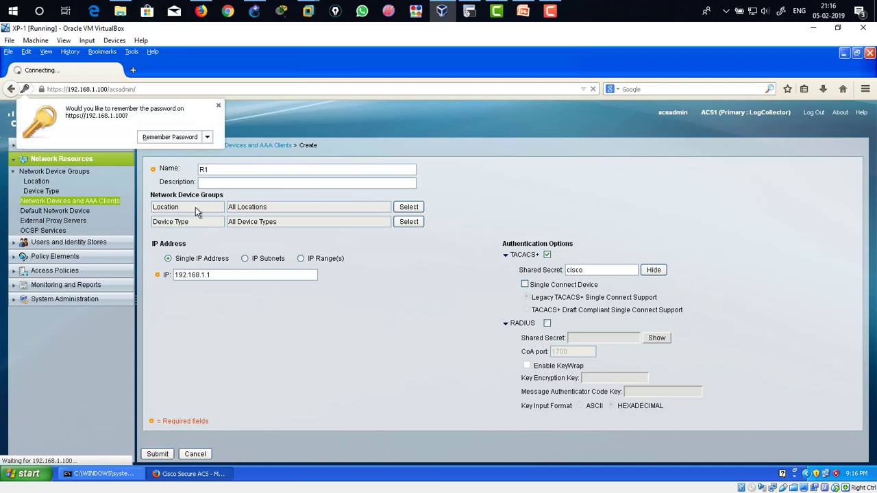
pyautogui.click(218, 106)
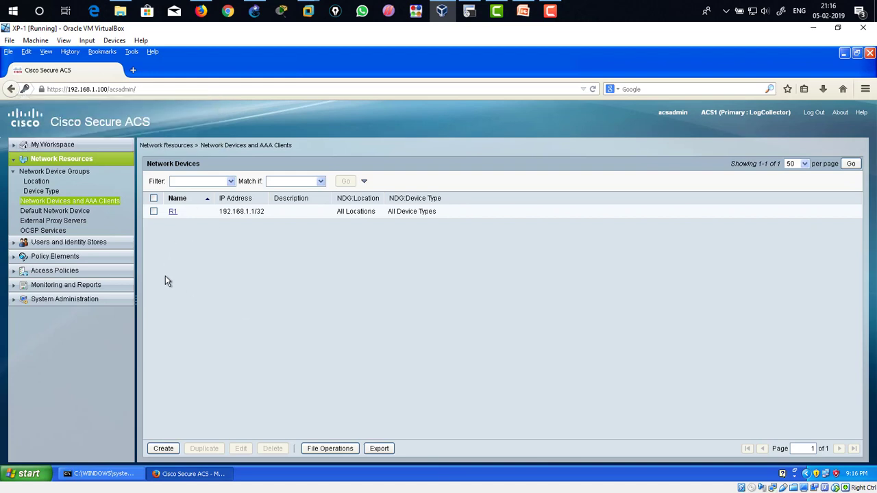
# Step: Minimize Firefox, clear the XP command prompt, and telnet to 192.168.1.1
pyautogui.click(844, 53)
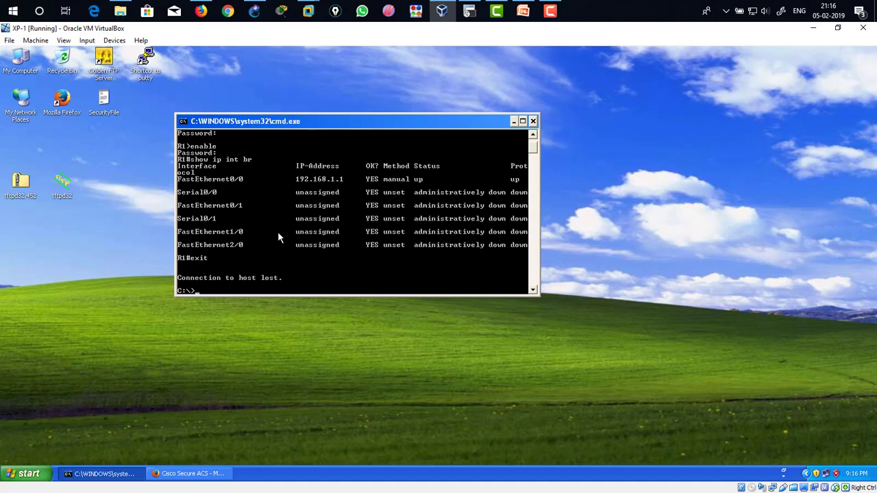
pyautogui.write('cls')
pyautogui.press('Return')
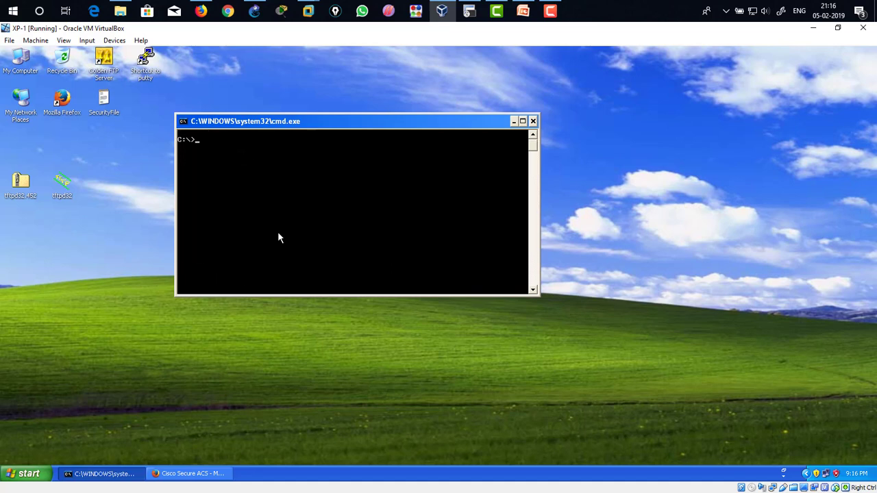
pyautogui.write('telnet 192.168.1.1')
pyautogui.press('Return')
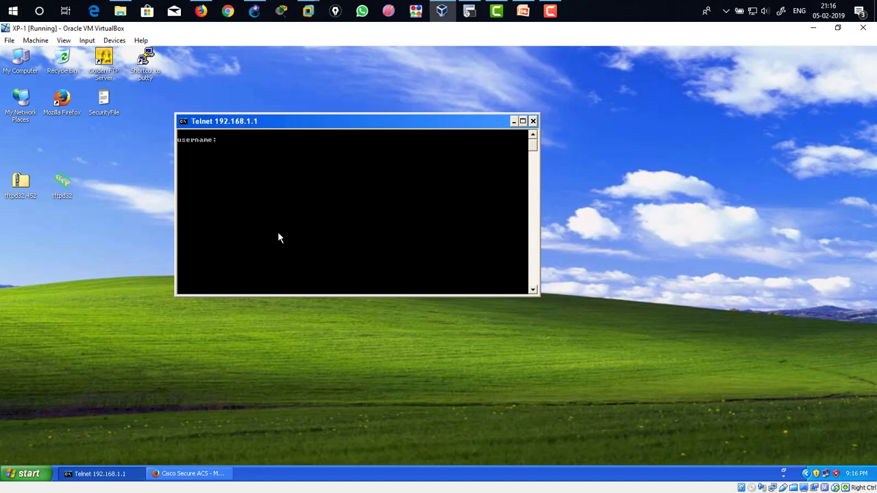
# Step: Attempt a telnet login on XP as user1 with a blank password
pyautogui.write('user1')
pyautogui.press('Return')
pyautogui.press('Return')
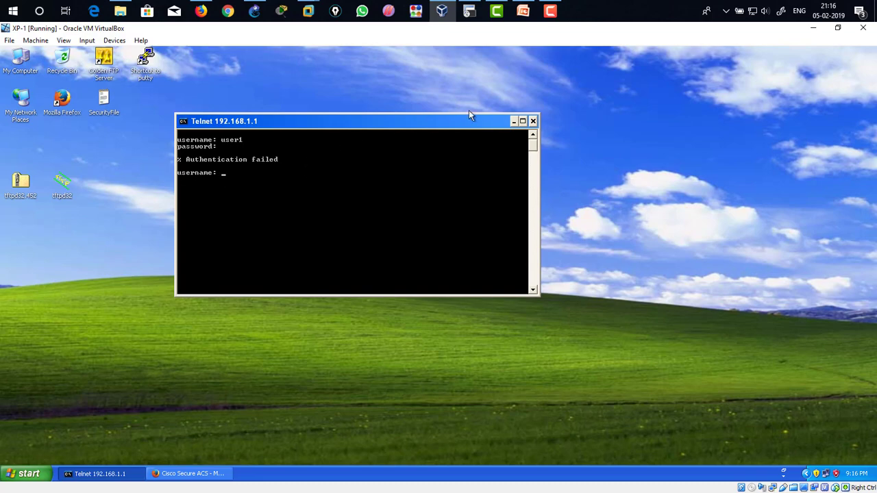
# Step: Review R1's earlier aaa authentication login and enable commands in its console
pyautogui.click(469, 11)
pyautogui.scroll(4, 552, 200)
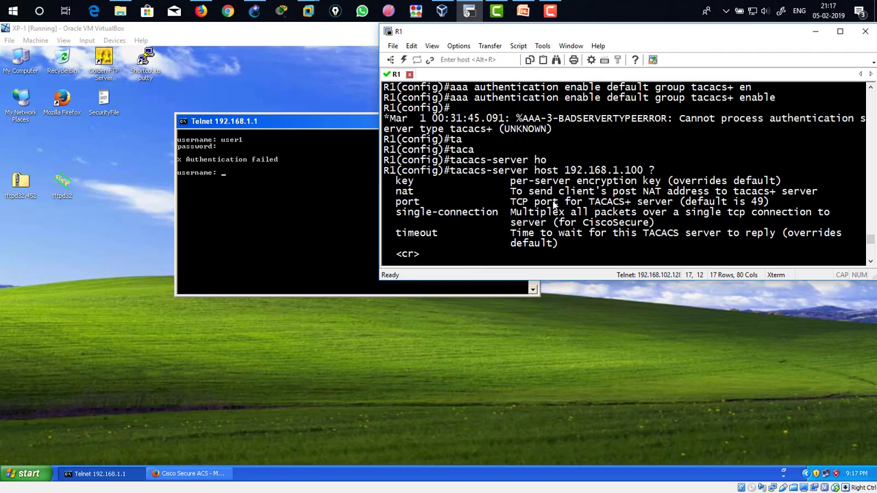
pyautogui.scroll(4, 553, 200)
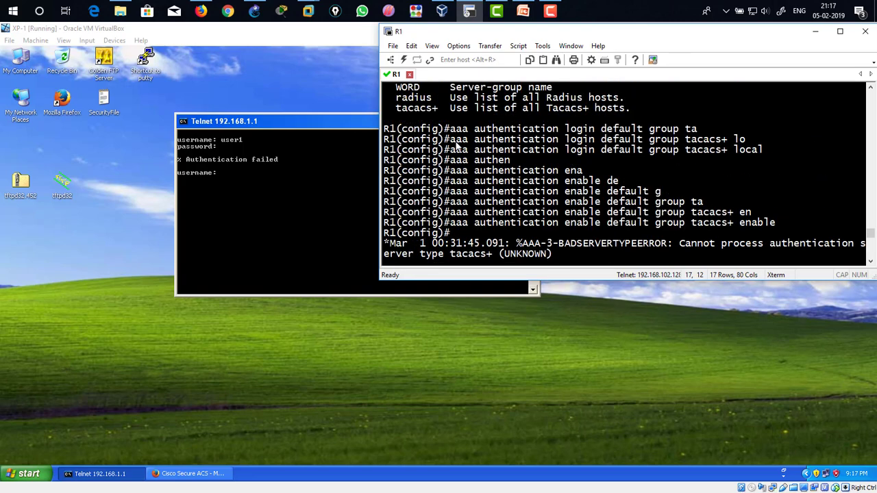
pyautogui.moveTo(456, 154); pyautogui.dragTo(764, 156)
pyautogui.click(698, 154)
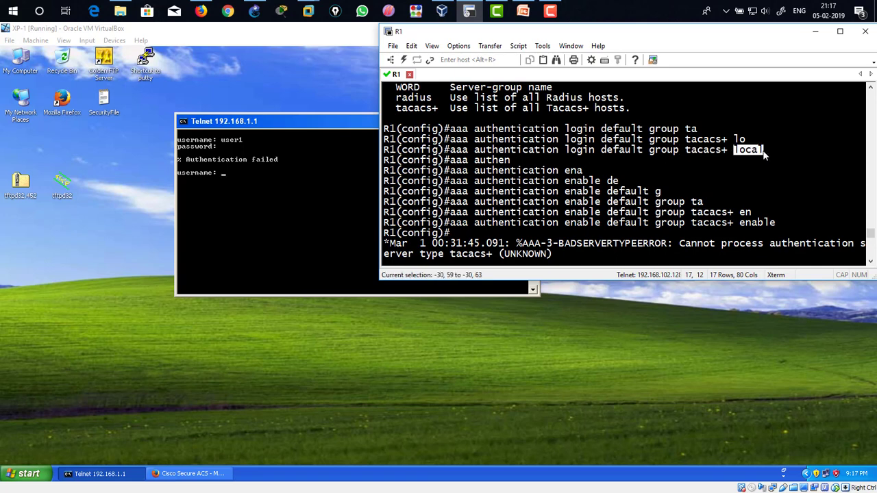
pyautogui.moveTo(685, 151); pyautogui.dragTo(728, 152)
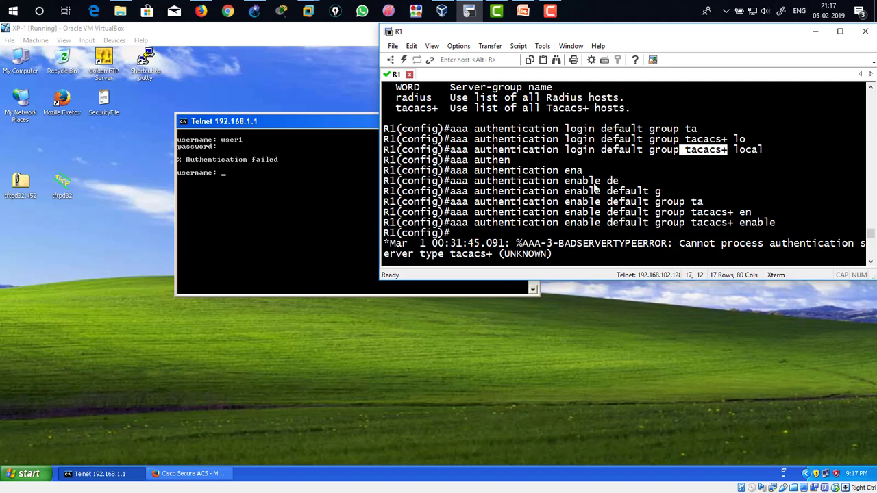
pyautogui.click(689, 164)
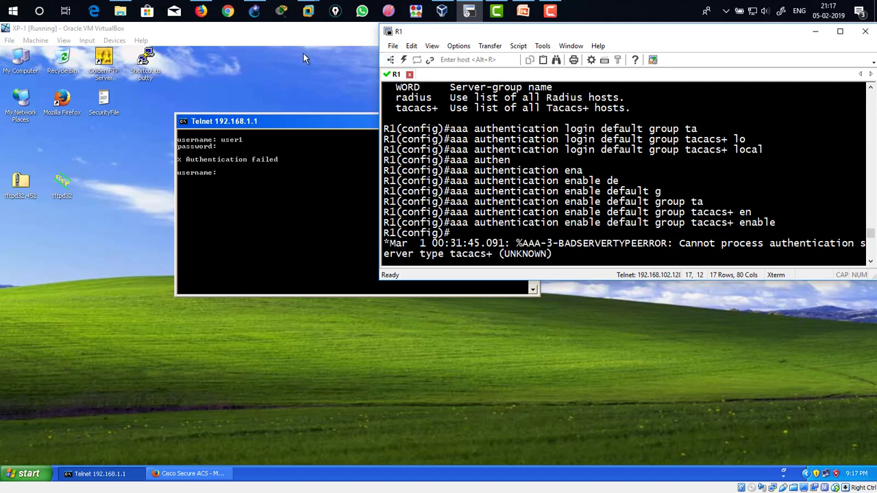
# Step: Bring up the GNS3 topology, R1 console and ACS virtual machine windows and minimize the XP VM
pyautogui.click(255, 11)
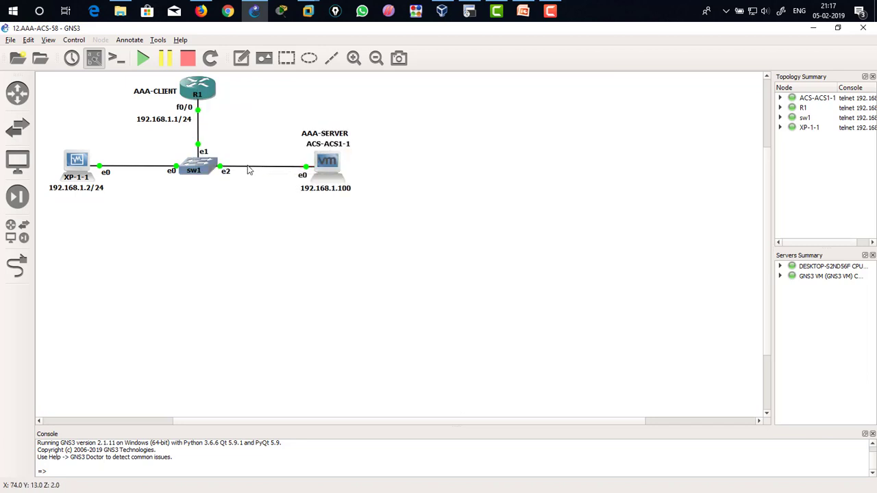
pyautogui.click(468, 12)
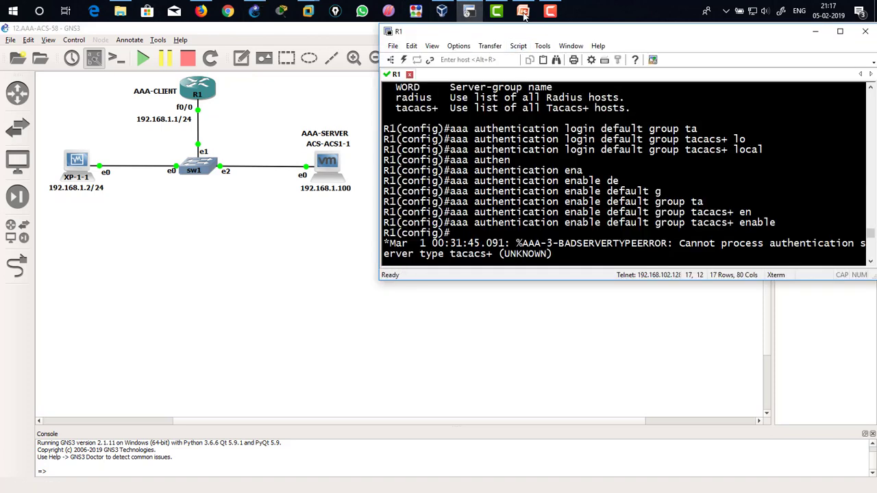
pyautogui.moveTo(522, 14)
pyautogui.moveTo(307, 12)
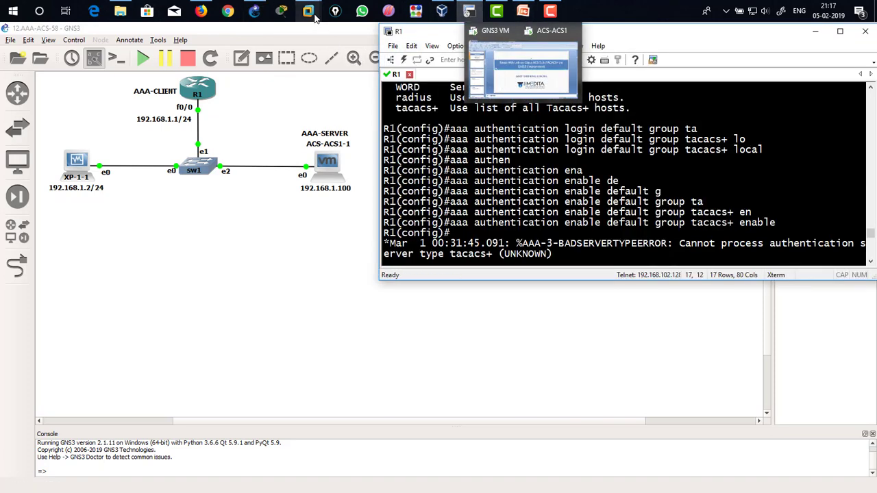
pyautogui.click(339, 63)
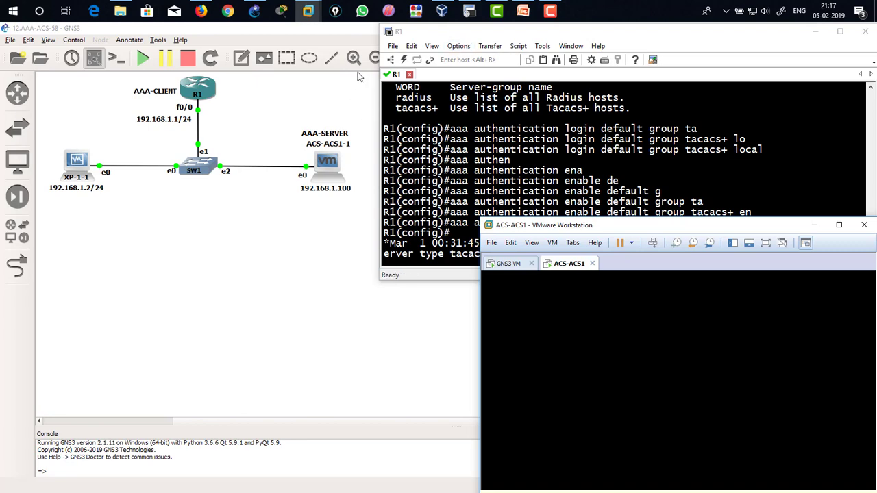
pyautogui.click(441, 18)
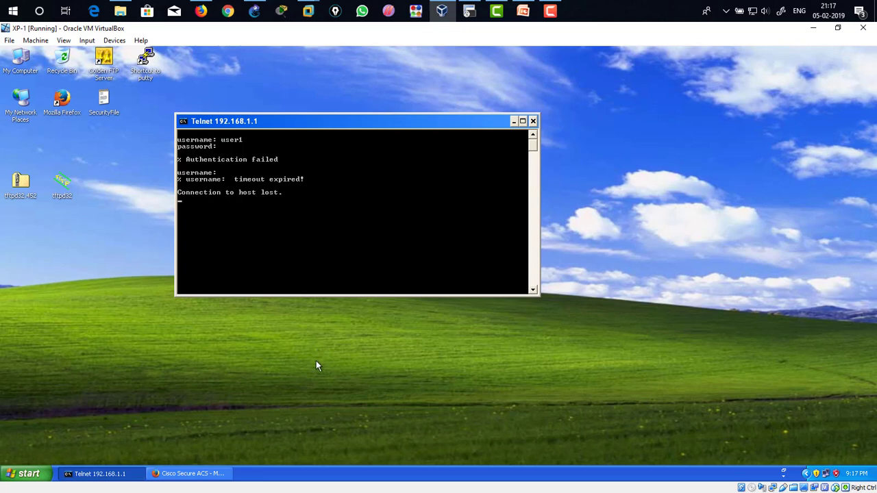
pyautogui.click(813, 29)
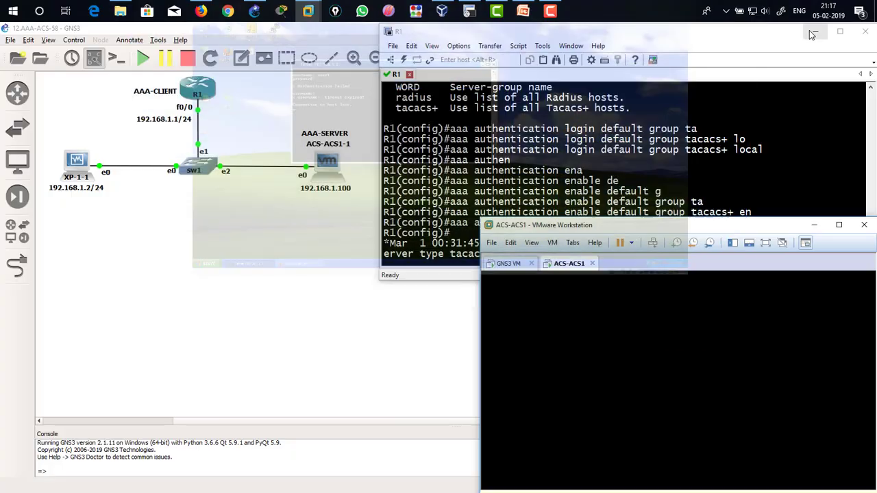
# Step: Show R1's brief IP interface summary from configuration mode
pyautogui.click(576, 185)
pyautogui.write('do sh ip int br')
pyautogui.press('Return')
pyautogui.press('Return')
pyautogui.press('Return')
pyautogui.press('Return')
pyautogui.press('Return')
pyautogui.press('Return')
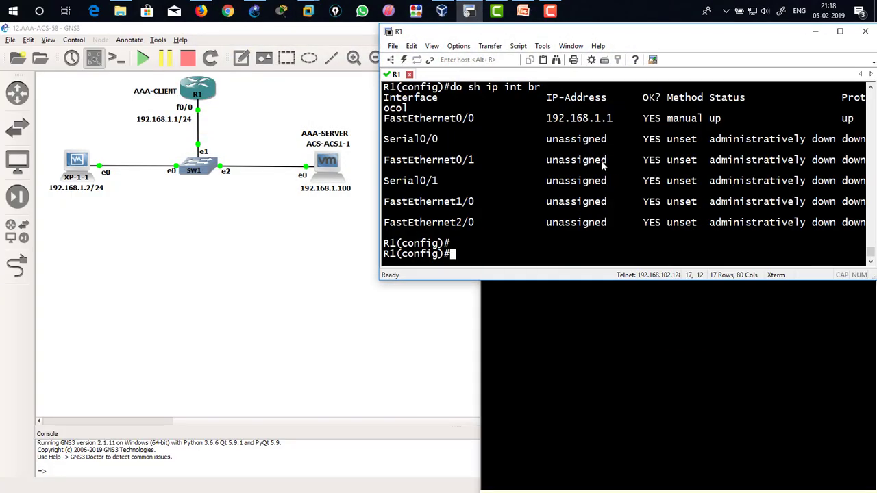
# Step: Enable AAA authorization for configuration commands on R1 with aaa authorization config-commands
pyautogui.write('aaa authr')
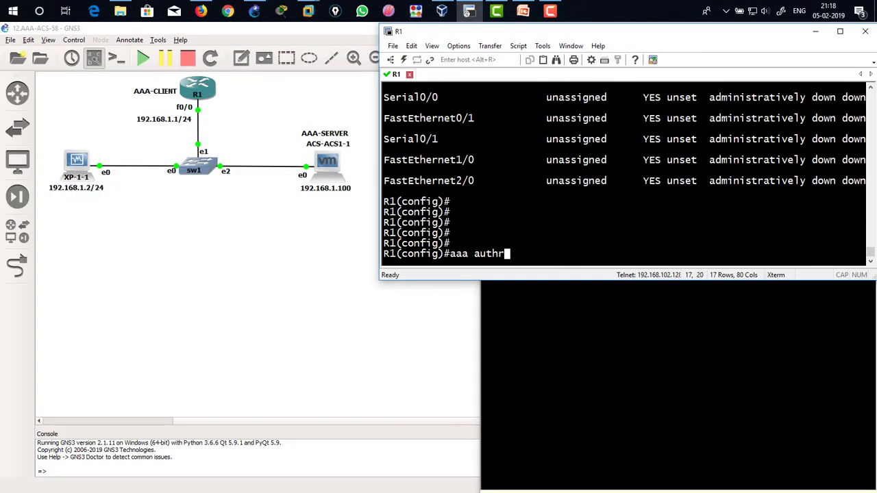
pyautogui.press('Tab')
pyautogui.press('BackSpace')
pyautogui.write('o')
pyautogui.press('Tab')
pyautogui.write('?')
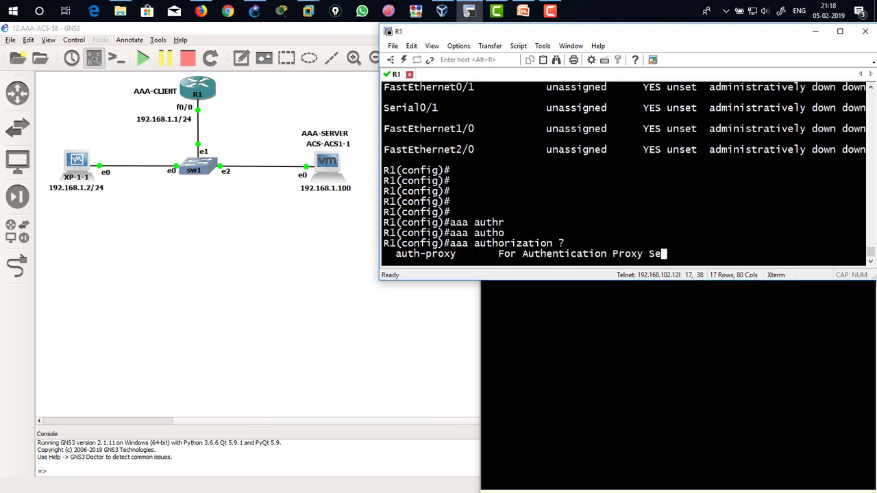
pyautogui.press('BackSpace')
pyautogui.write('confi')
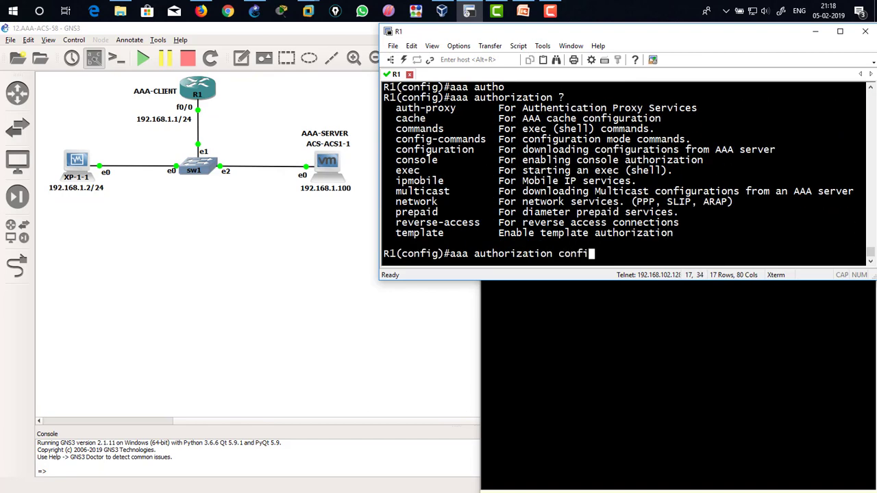
pyautogui.press('Tab')
pyautogui.write('g-')
pyautogui.press('Tab')
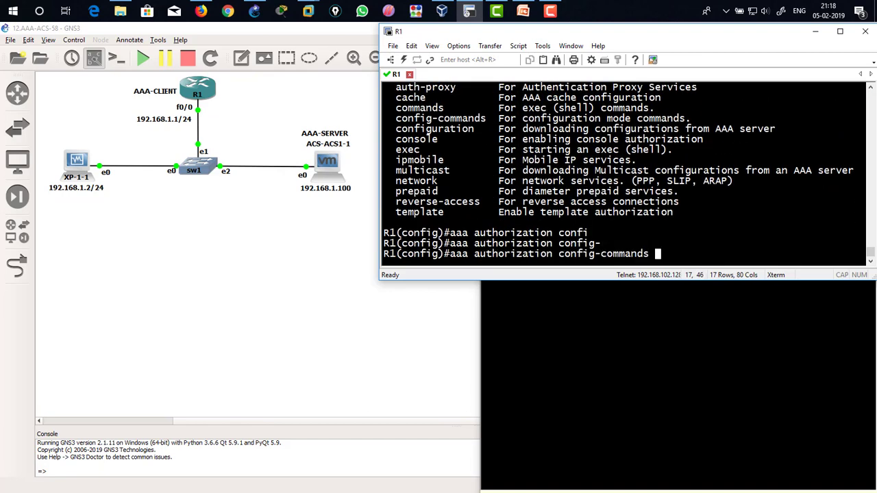
pyautogui.write('?')
pyautogui.press('Return')
# Step: Set level 15 command authorization to use the default TACACS+ group: aaa authorization commands 15 default group tacacs+
pyautogui.write('a')
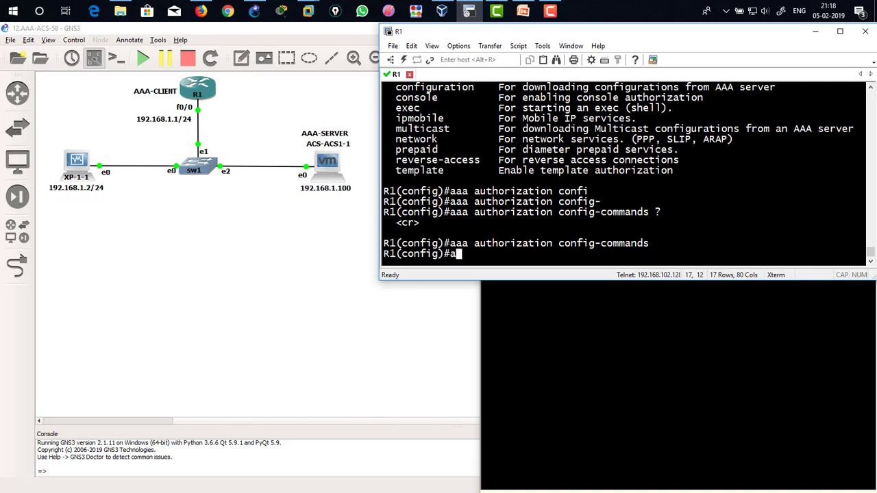
pyautogui.write('aa authori')
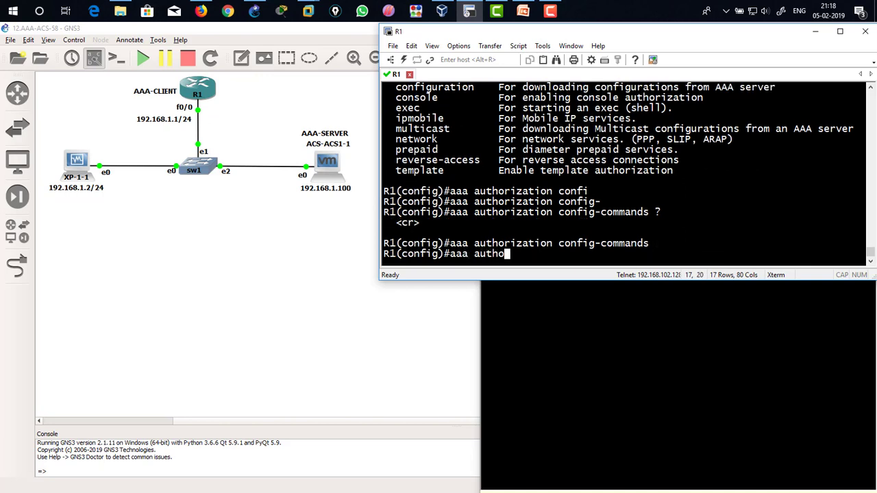
pyautogui.press('Tab')
pyautogui.write('?')
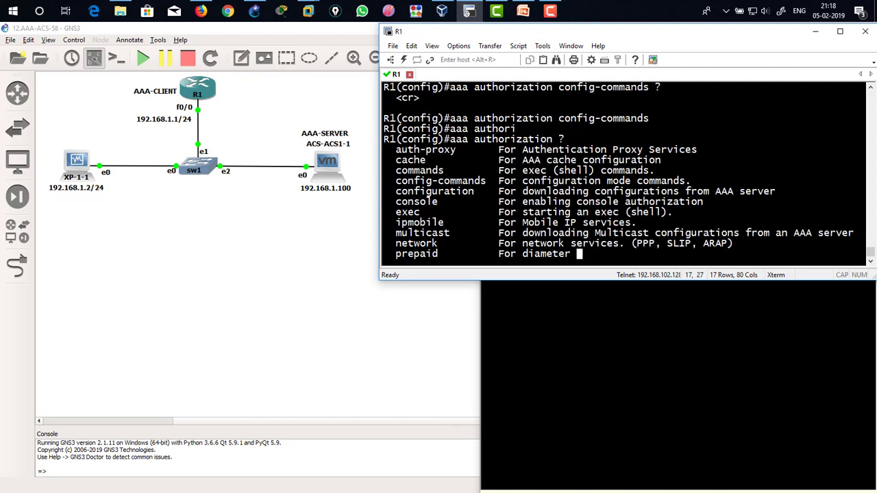
pyautogui.write('com')
pyautogui.press('Tab')
pyautogui.write('?')
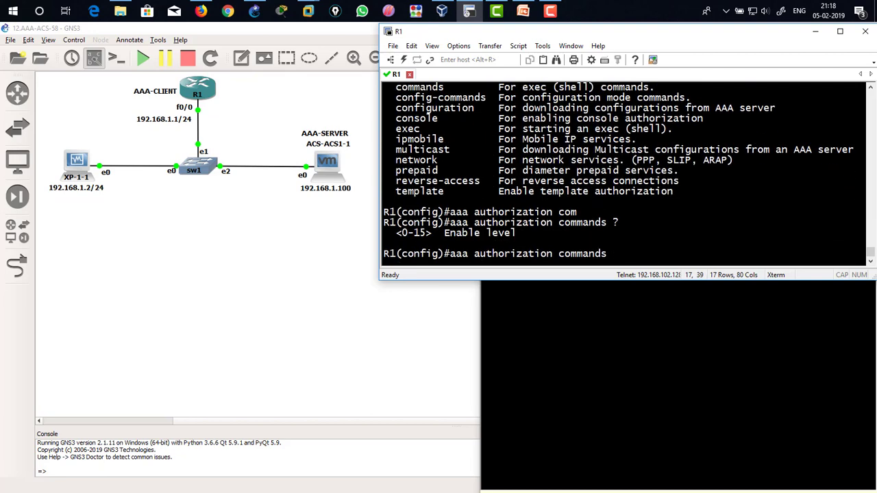
pyautogui.write('15')
pyautogui.write(' ?')
pyautogui.write('de')
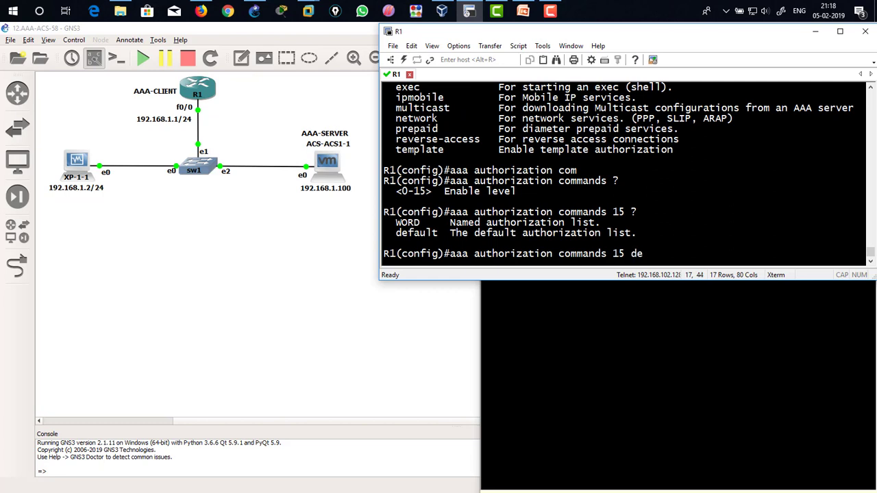
pyautogui.press('Tab')
pyautogui.write('gr')
pyautogui.press('Tab')
pyautogui.write('ta')
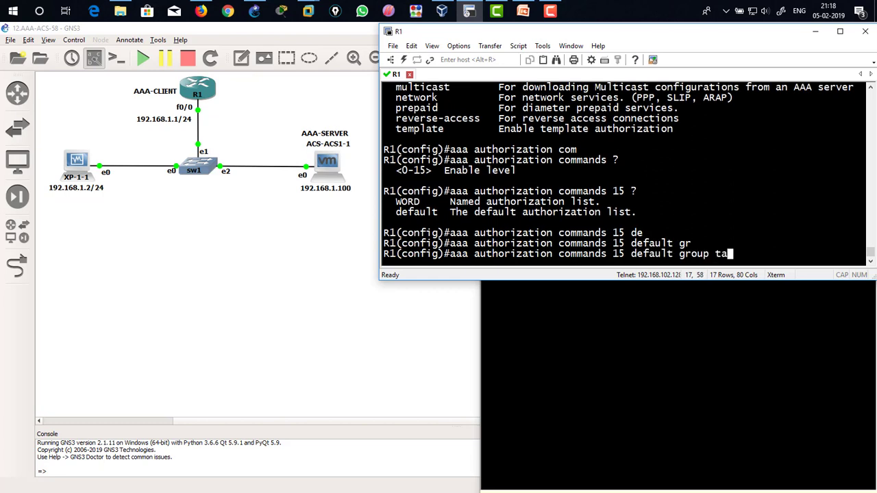
pyautogui.press('Tab')
pyautogui.write('?')
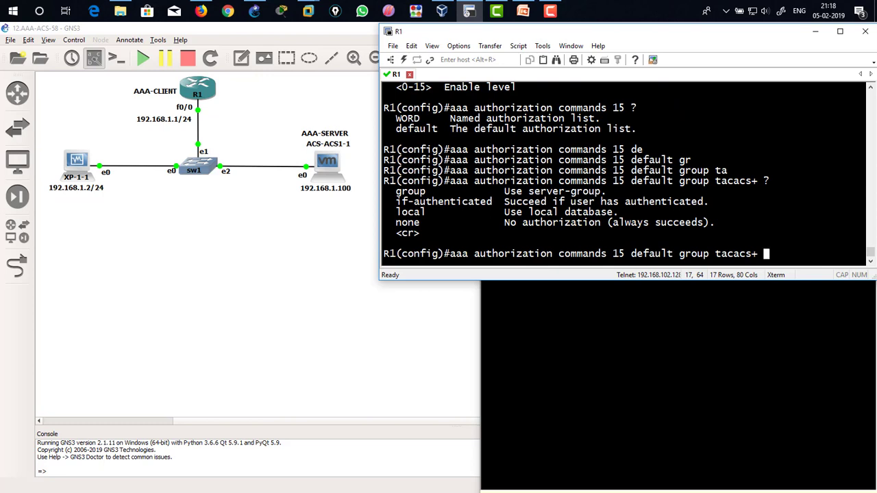
pyautogui.press('Return')
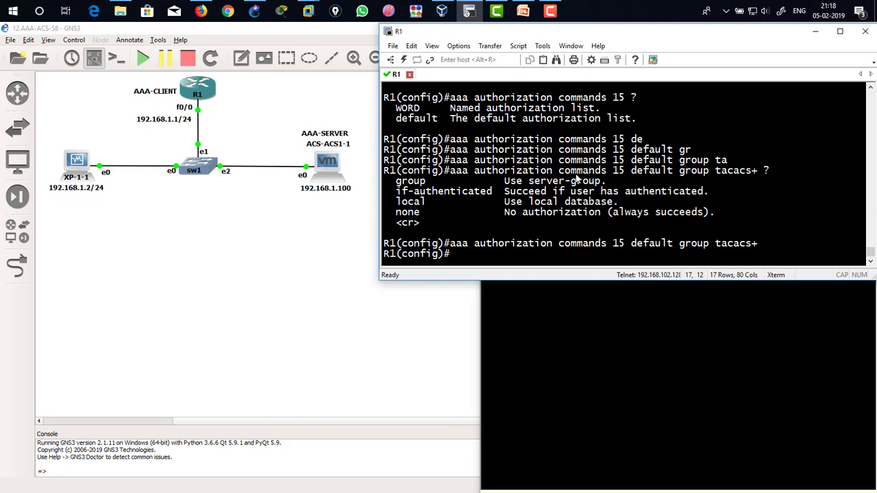
# Step: Review the authorization commands entered in R1's console
pyautogui.scroll(1, 574, 204)
pyautogui.scroll(6, 559, 194)
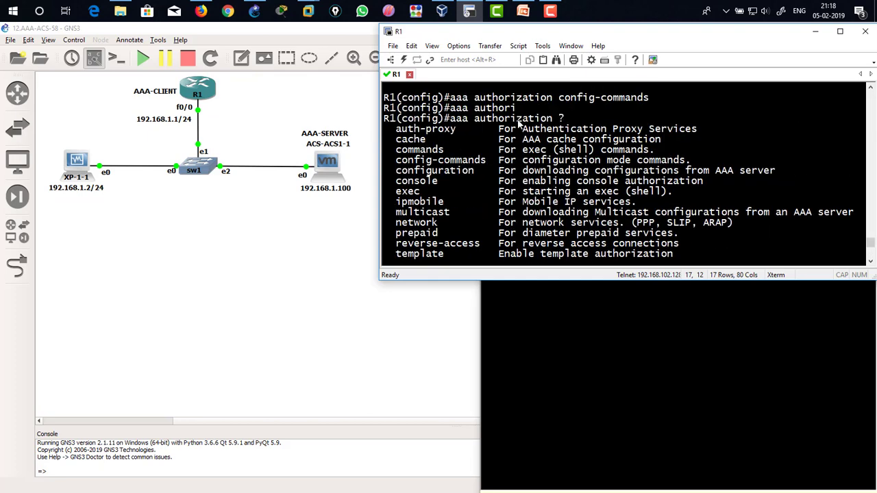
pyautogui.moveTo(451, 103); pyautogui.dragTo(652, 101)
pyautogui.scroll(-5, 650, 181)
pyautogui.scroll(-2, 651, 181)
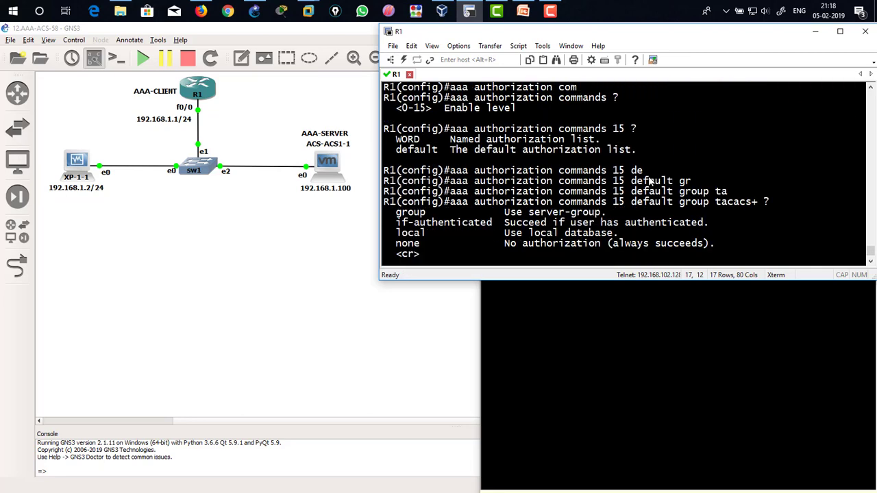
pyautogui.moveTo(463, 244); pyautogui.dragTo(677, 247)
pyautogui.moveTo(678, 247); pyautogui.dragTo(757, 244)
pyautogui.click(669, 224)
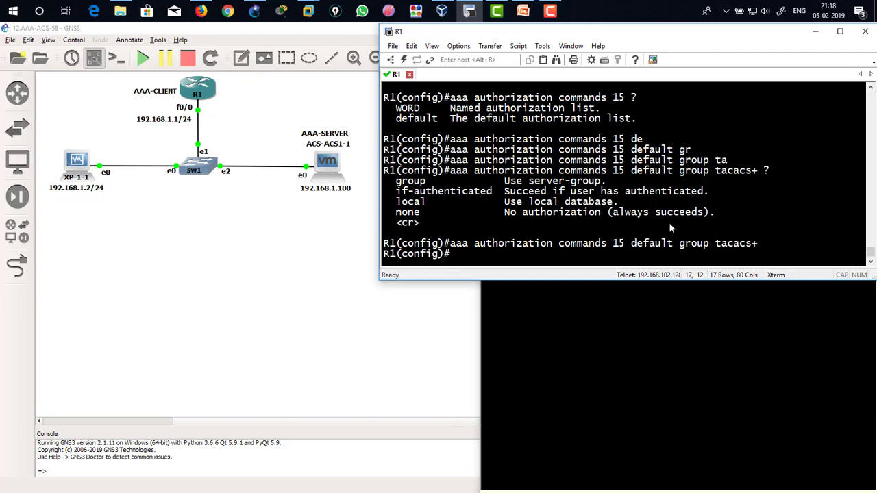
# Step: Enable network accounting on R1 with aaa accounting network default start-stop group tacacs+
pyautogui.write('aa')
pyautogui.write('a ac')
pyautogui.write('c')
pyautogui.press('Tab')
pyautogui.write('?')
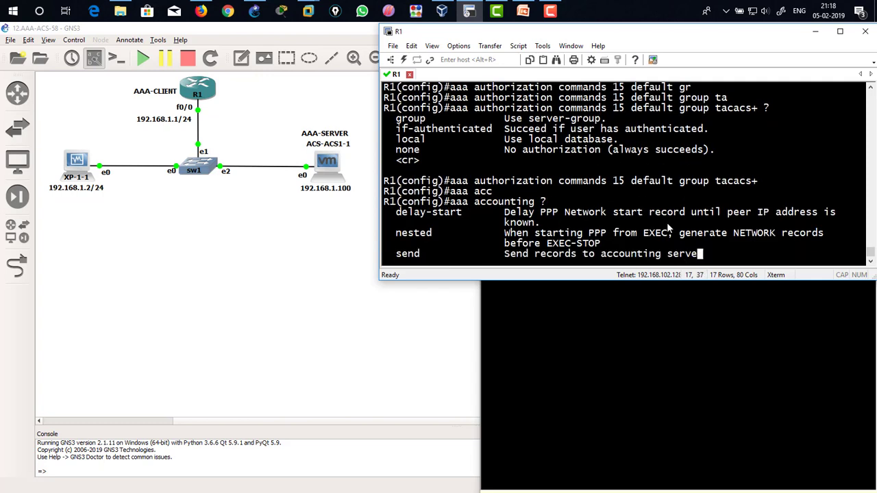
pyautogui.press('BackSpace')
pyautogui.write('net')
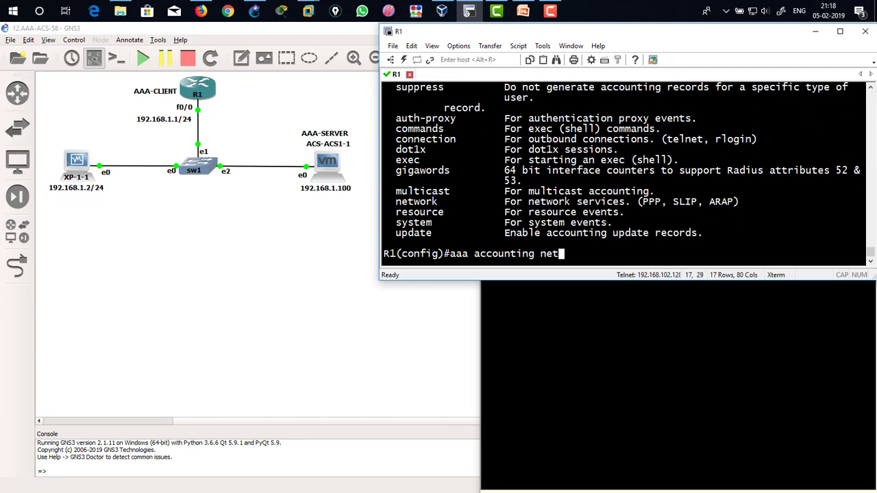
pyautogui.press('Tab')
pyautogui.write('?')
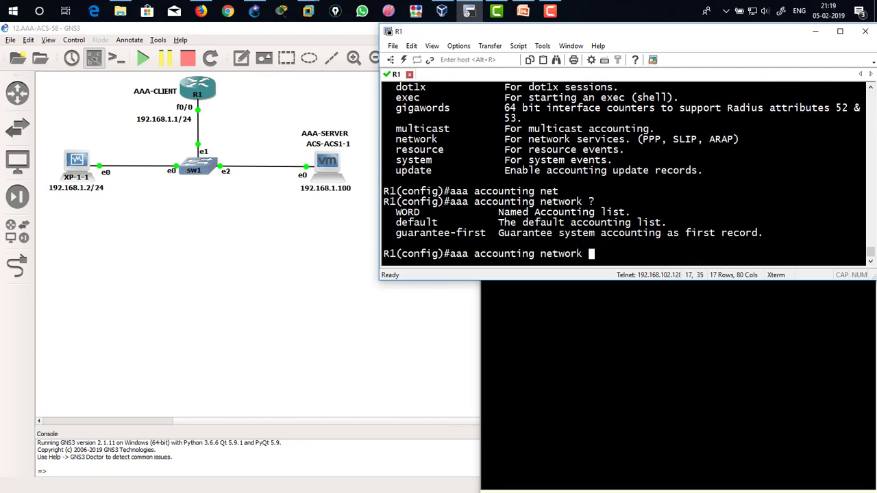
pyautogui.write('de')
pyautogui.press('Tab')
pyautogui.write('g')
pyautogui.press('Tab')
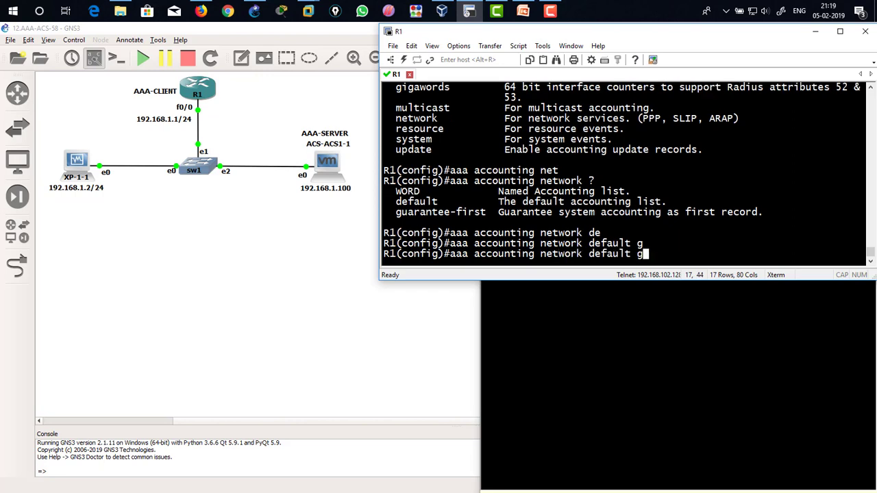
pyautogui.press('BackSpace')
pyautogui.write('s')
pyautogui.press('Tab')
pyautogui.write('t')
pyautogui.write('a')
pyautogui.press('Tab')
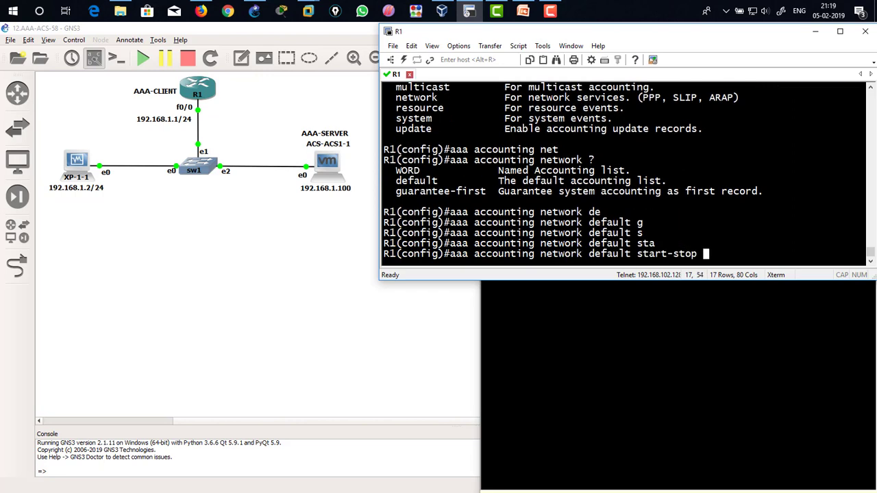
pyautogui.write('?gr')
pyautogui.press('Tab')
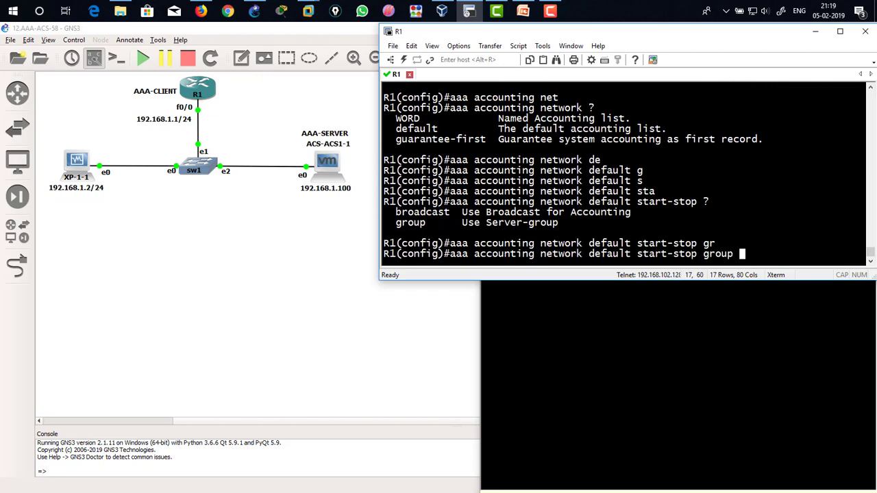
pyautogui.write('ta')
pyautogui.press('Tab')
pyautogui.write('?')
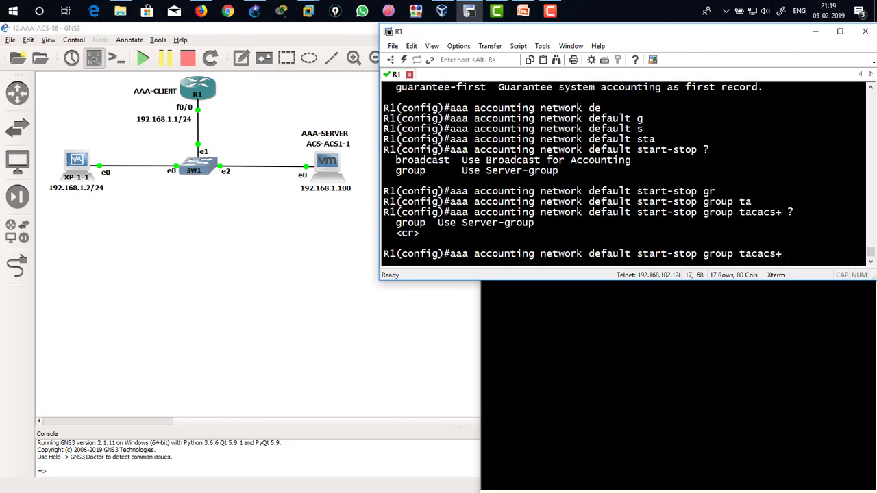
pyautogui.press('Return')
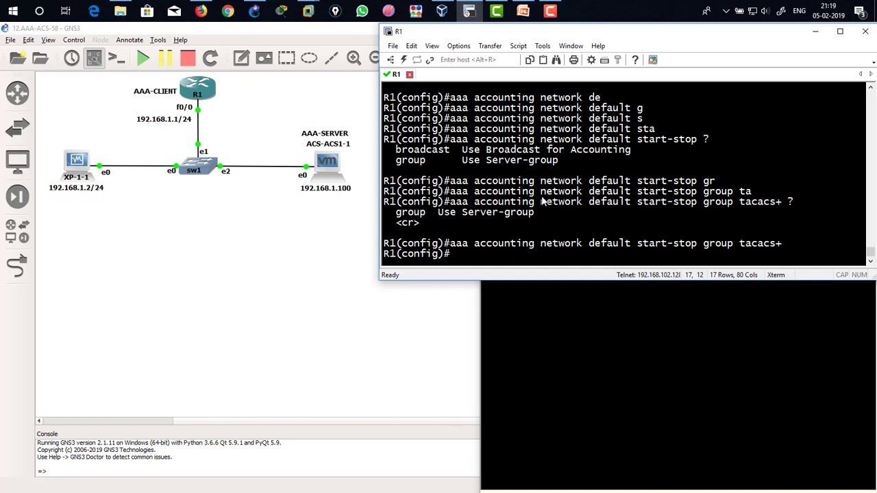
# Step: Enable level 15 command accounting with aaa accounting commands 15 default start-stop group tacacs+
pyautogui.write('aaa acc')
pyautogui.write('o')
pyautogui.press('Tab')
pyautogui.write('?')
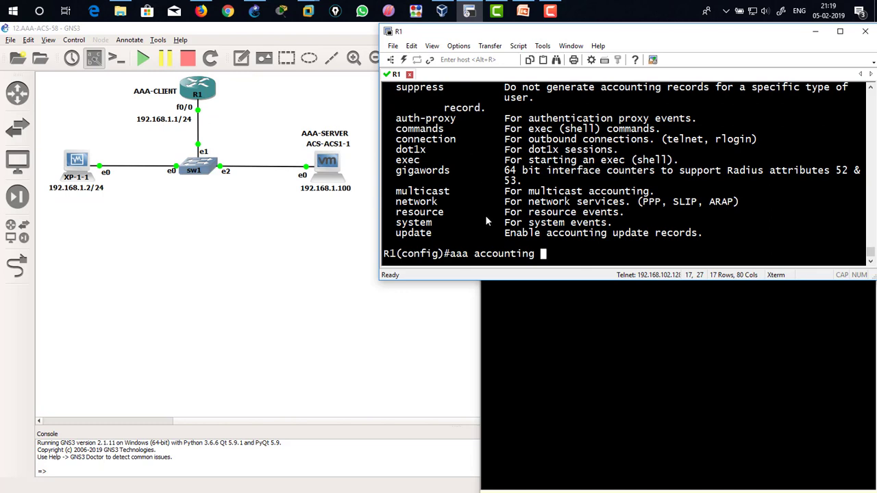
pyautogui.write('comm')
pyautogui.press('Tab')
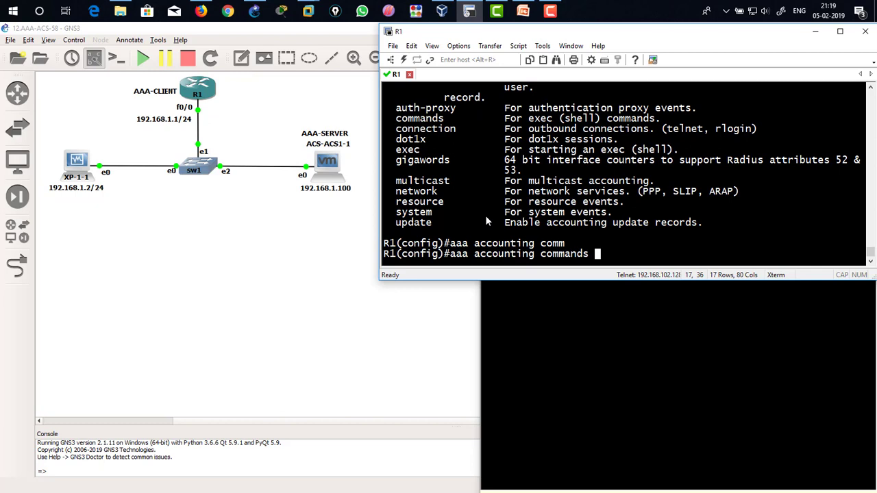
pyautogui.write('?15')
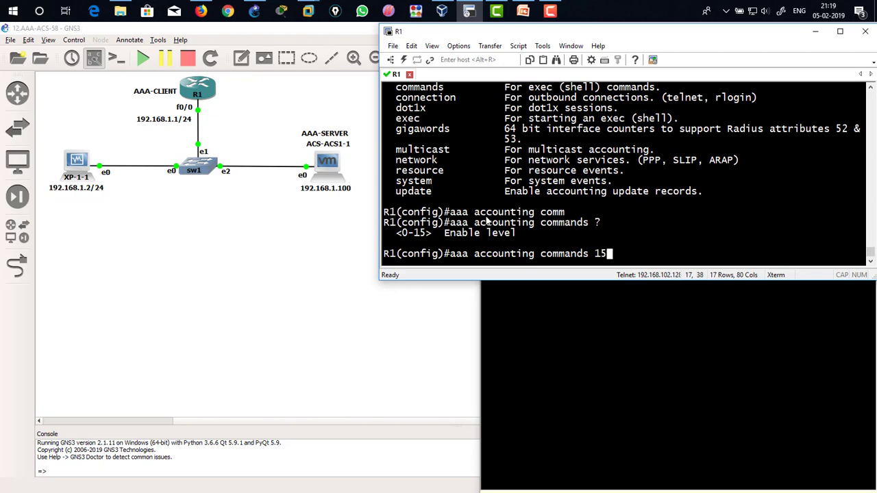
pyautogui.write(' ?de')
pyautogui.press('Tab')
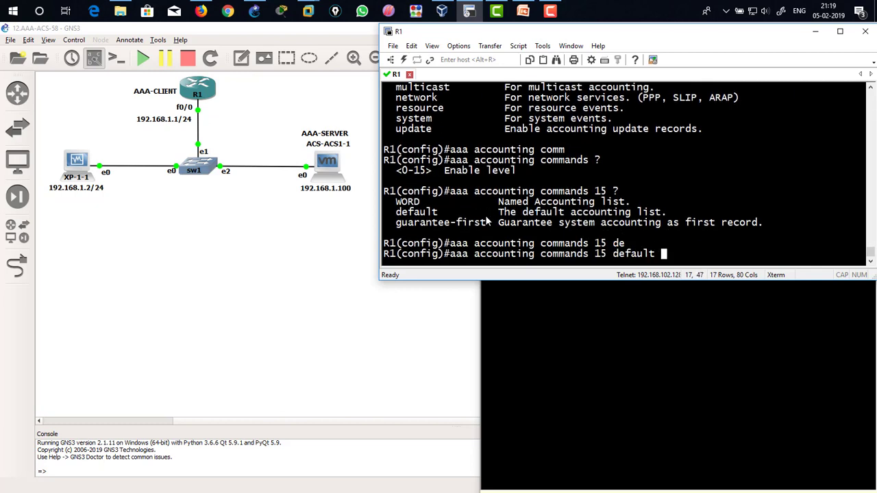
pyautogui.write('?star')
pyautogui.press('Tab')
pyautogui.write('?')
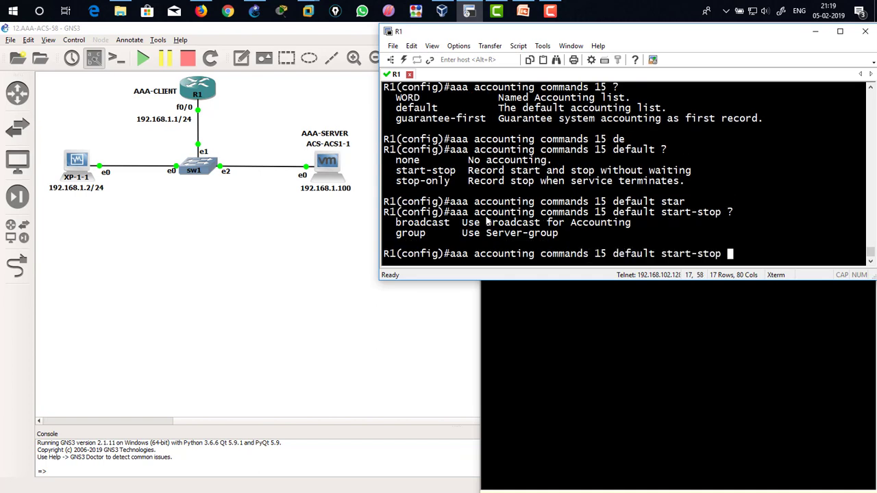
pyautogui.write('g')
pyautogui.press('Tab')
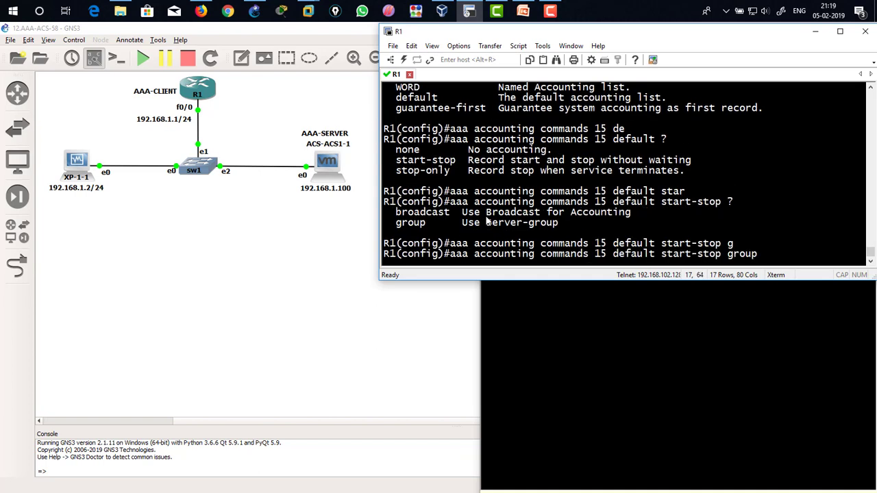
pyautogui.write('ta')
pyautogui.press('Tab')
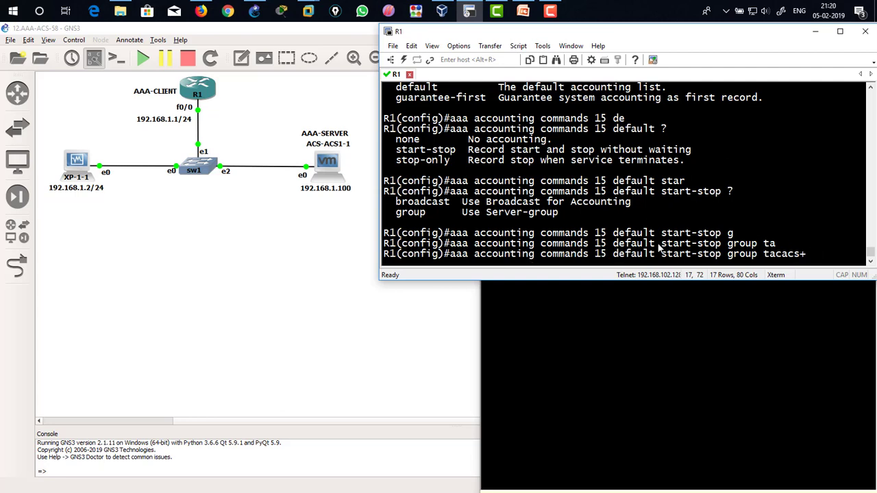
pyautogui.press('Return')
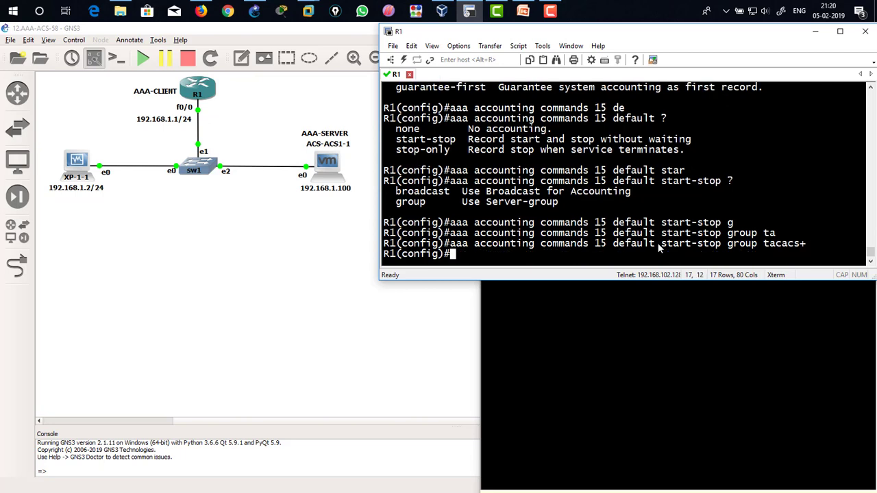
# Step: Display R1's command history from configuration mode with do sh hist
pyautogui.write('do sh')
pyautogui.press('BackSpace')
pyautogui.press('BackSpace')
pyautogui.press('BackSpace')
pyautogui.press('BackSpace')
pyautogui.press('BackSpace')
pyautogui.press('BackSpace')
pyautogui.write('do sh hist')
pyautogui.press('Return')
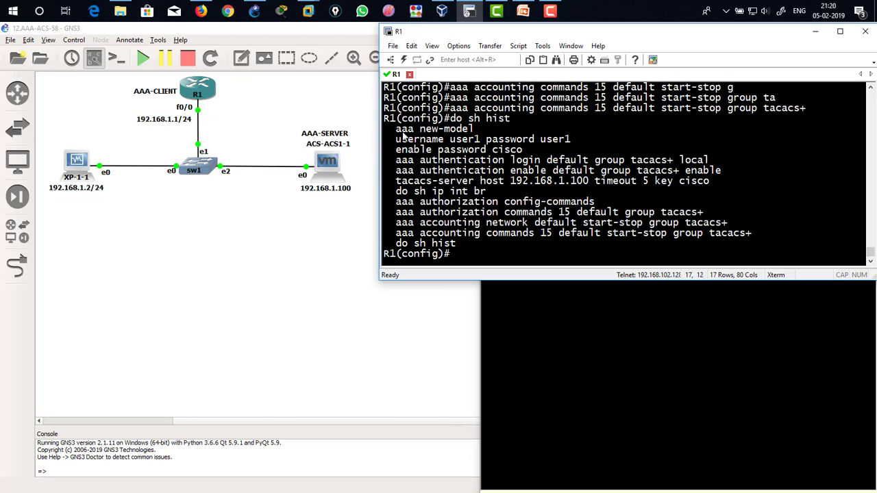
# Step: Review the aaa new-model, local username, enable password and login authentication lines in the history
pyautogui.moveTo(398, 130); pyautogui.dragTo(476, 137)
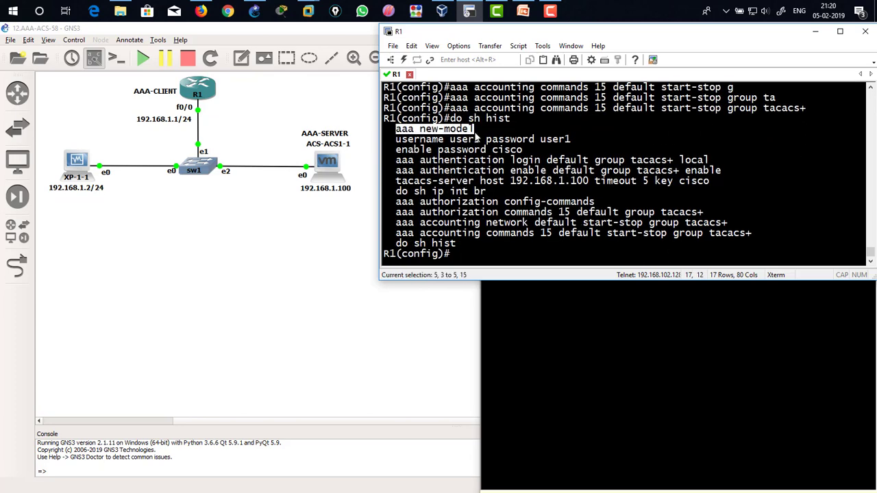
pyautogui.click(369, 147)
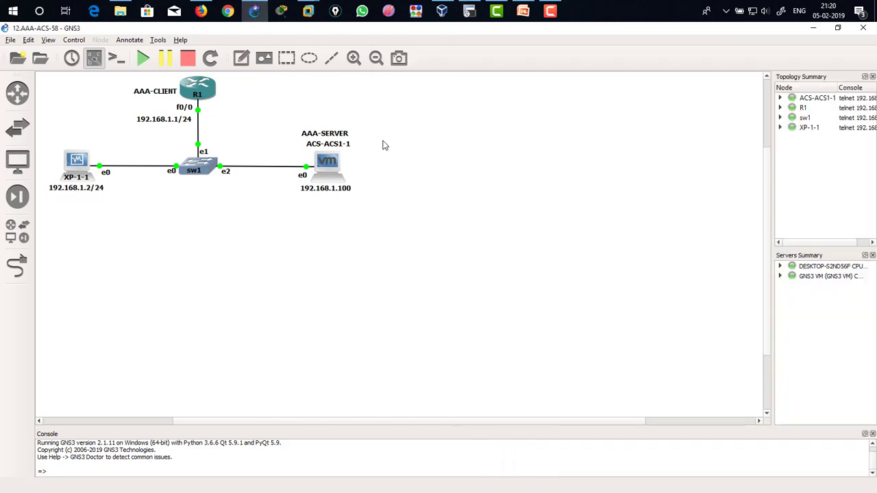
pyautogui.click(469, 10)
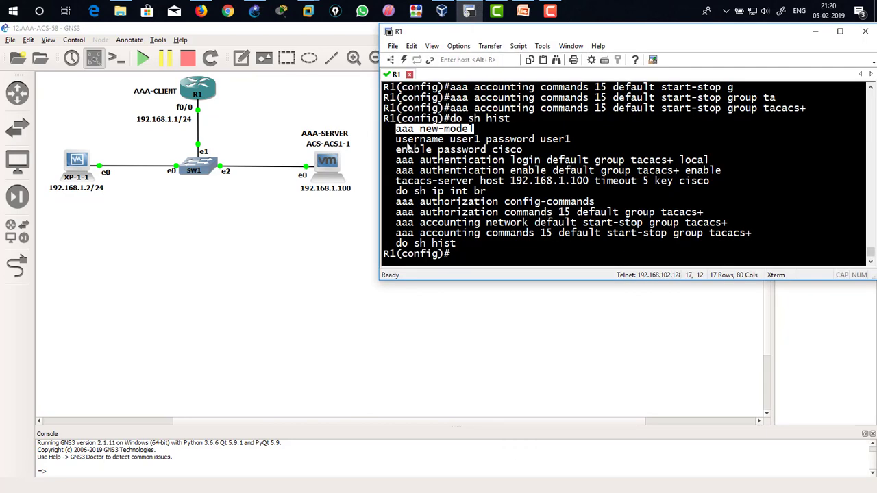
pyautogui.moveTo(396, 139); pyautogui.dragTo(567, 139)
pyautogui.click(490, 141)
pyautogui.moveTo(396, 141); pyautogui.dragTo(572, 140)
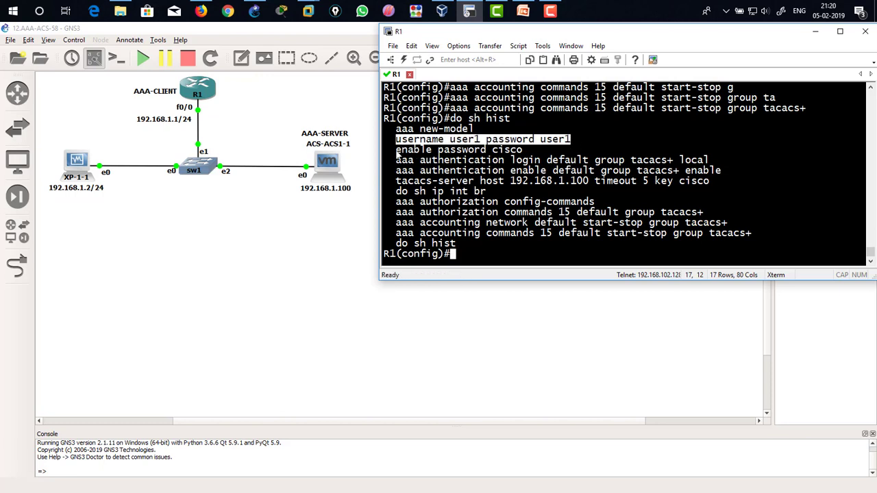
pyautogui.moveTo(396, 151); pyautogui.dragTo(527, 153)
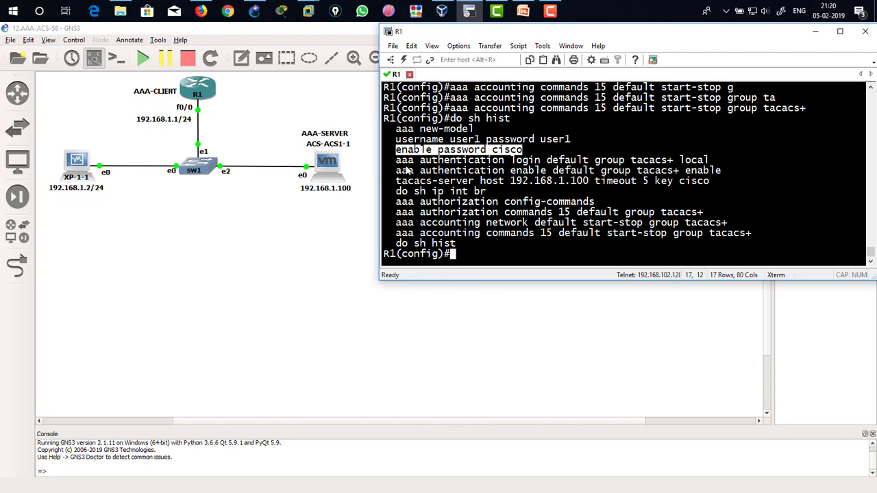
pyautogui.moveTo(393, 142); pyautogui.dragTo(554, 147)
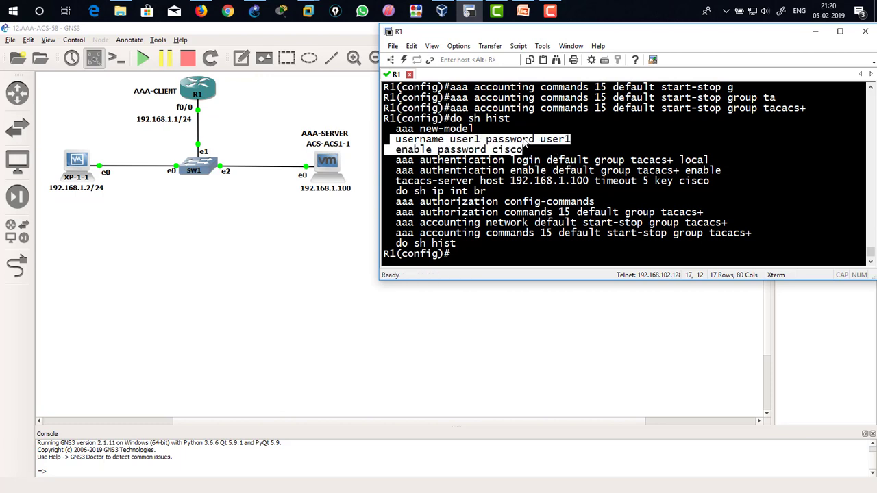
pyautogui.moveTo(392, 163); pyautogui.dragTo(712, 162)
pyautogui.click(711, 163)
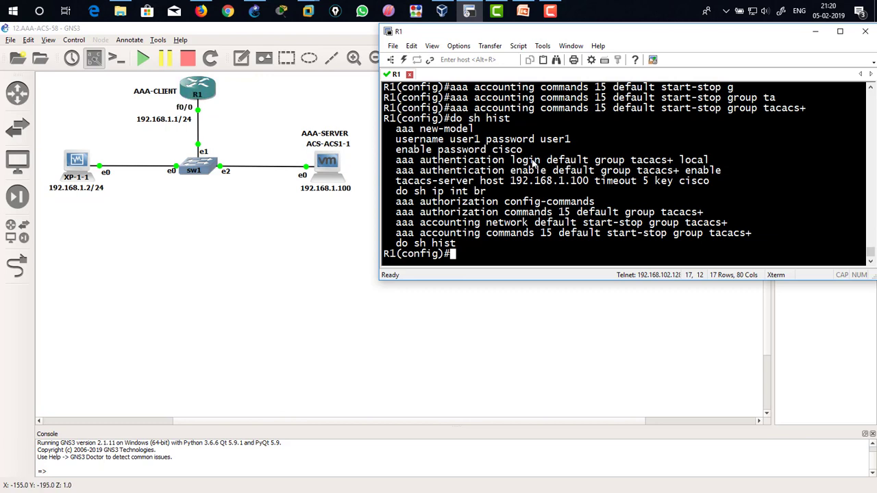
pyautogui.moveTo(630, 162); pyautogui.dragTo(674, 162)
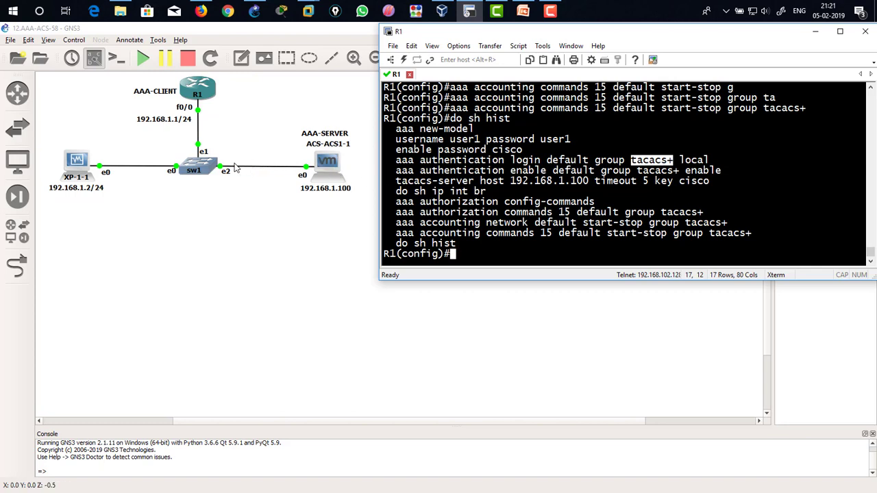
pyautogui.moveTo(680, 163); pyautogui.dragTo(715, 162)
pyautogui.moveTo(395, 141); pyautogui.dragTo(523, 150)
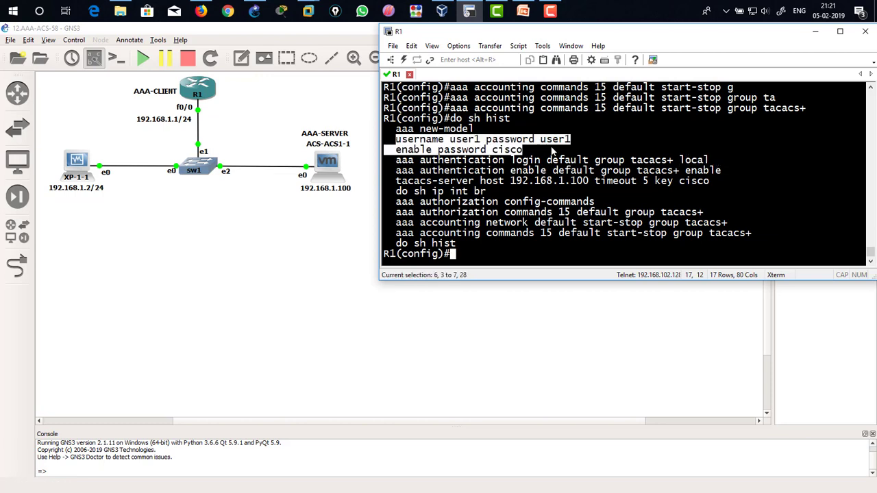
# Step: Review the enable authentication line and the TACACS+ server host, timeout and key settings in the history
pyautogui.moveTo(395, 173); pyautogui.dragTo(546, 175)
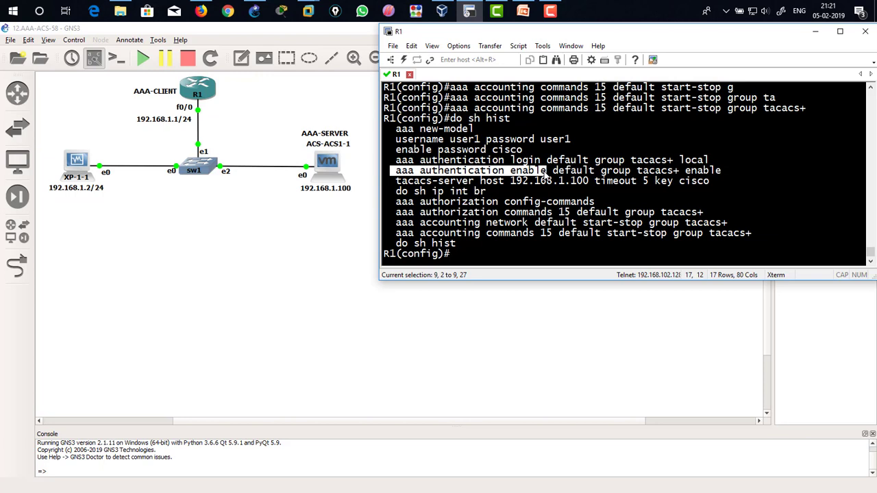
pyautogui.moveTo(633, 171); pyautogui.dragTo(679, 177)
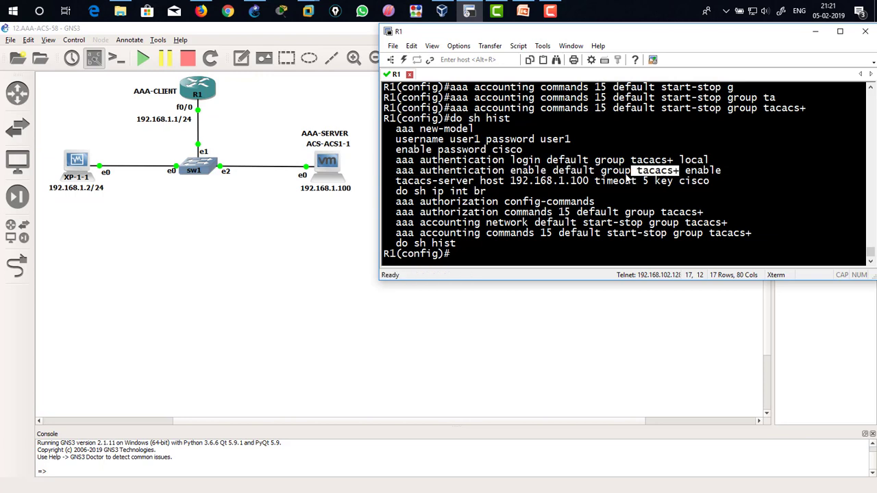
pyautogui.moveTo(633, 172); pyautogui.dragTo(721, 174)
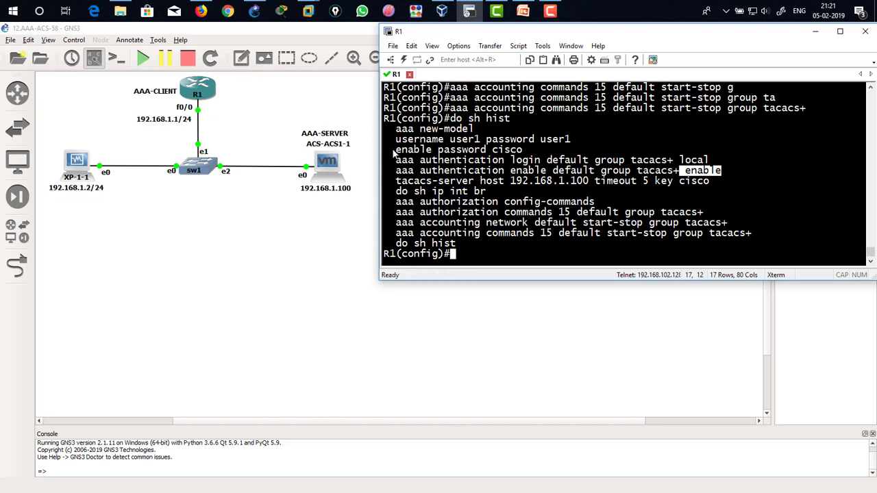
pyautogui.moveTo(393, 153); pyautogui.dragTo(538, 159)
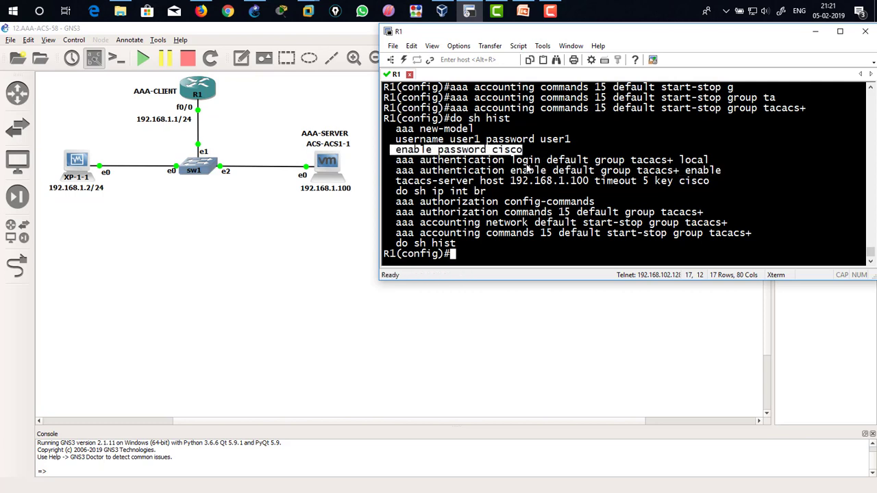
pyautogui.moveTo(392, 182); pyautogui.dragTo(594, 182)
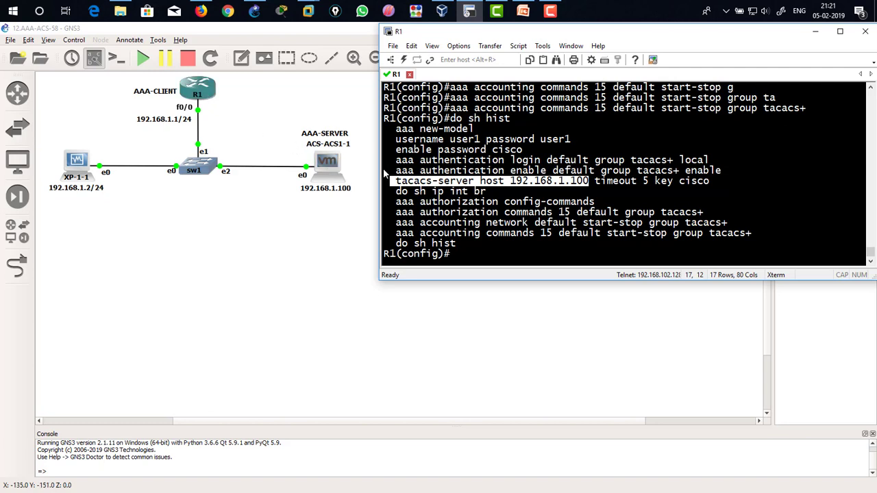
pyautogui.click(484, 186)
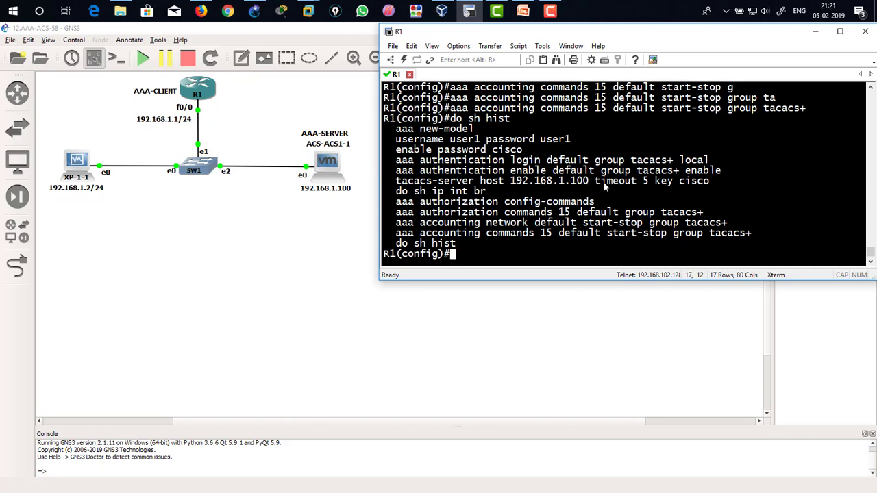
pyautogui.moveTo(596, 183); pyautogui.dragTo(648, 183)
pyautogui.click(603, 185)
pyautogui.moveTo(596, 182); pyautogui.dragTo(651, 180)
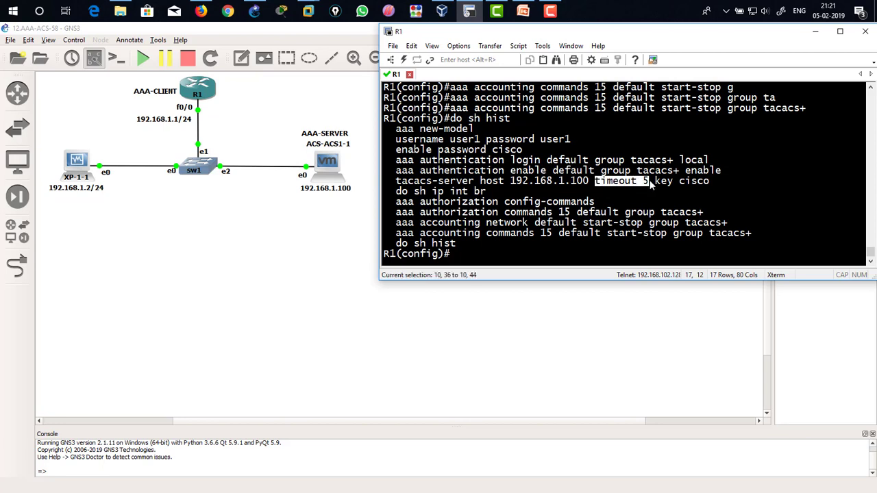
pyautogui.click(662, 184)
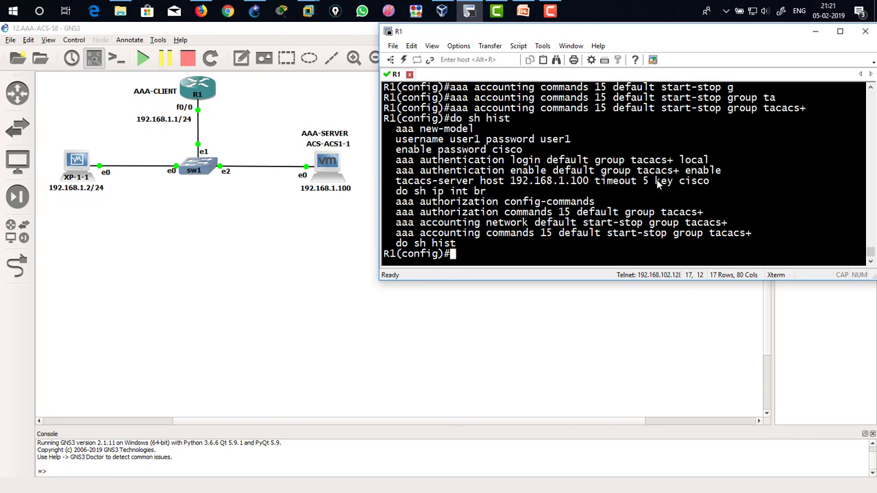
pyautogui.moveTo(656, 182); pyautogui.dragTo(710, 180)
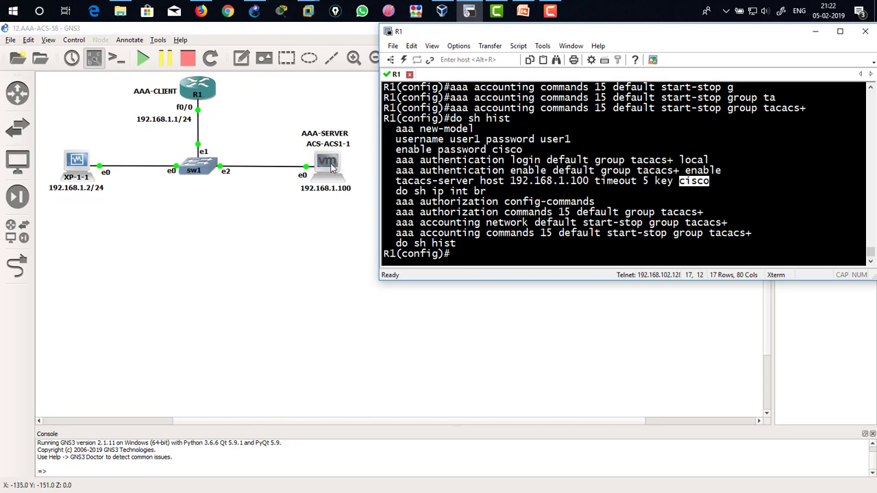
# Step: Review the authorization config-commands, command authorization and network and command accounting lines in the history
pyautogui.moveTo(396, 203); pyautogui.dragTo(598, 205)
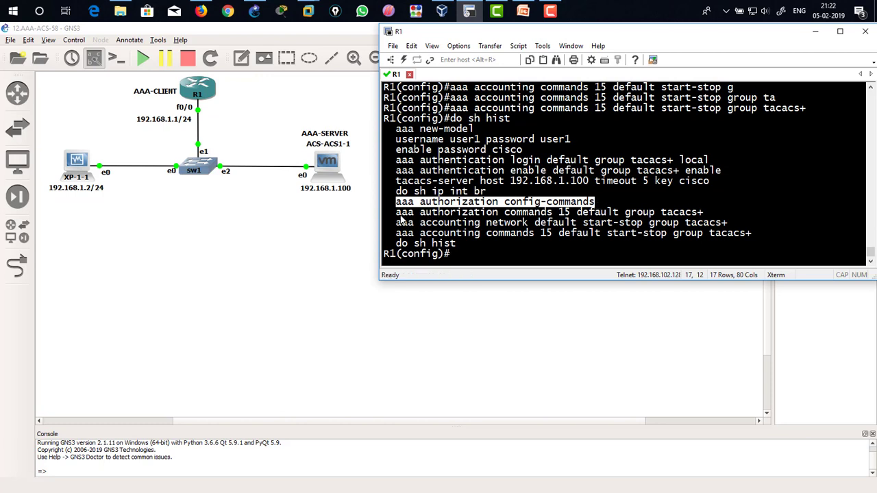
pyautogui.moveTo(396, 214); pyautogui.dragTo(706, 213)
pyautogui.click(432, 218)
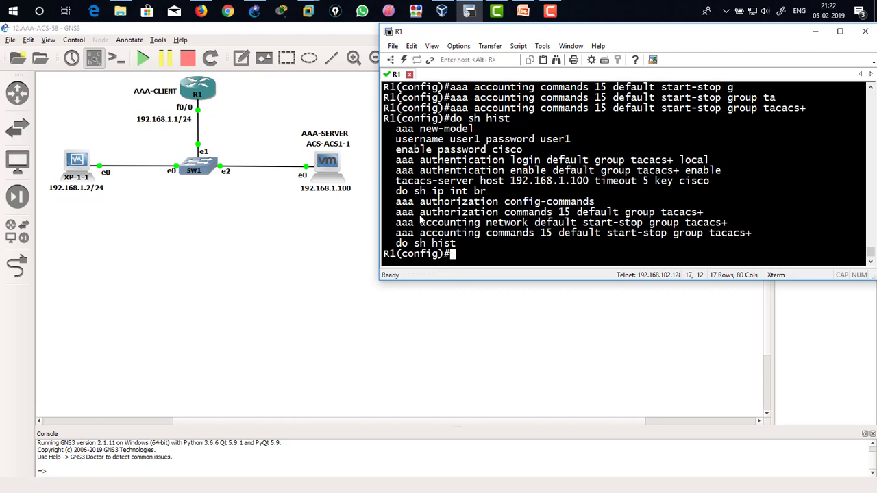
pyautogui.moveTo(415, 214); pyautogui.dragTo(705, 214)
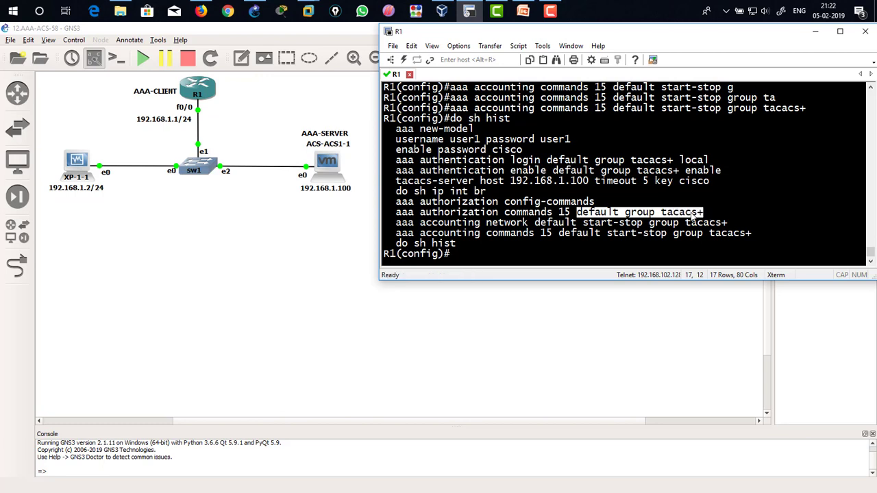
pyautogui.moveTo(397, 223); pyautogui.dragTo(718, 236)
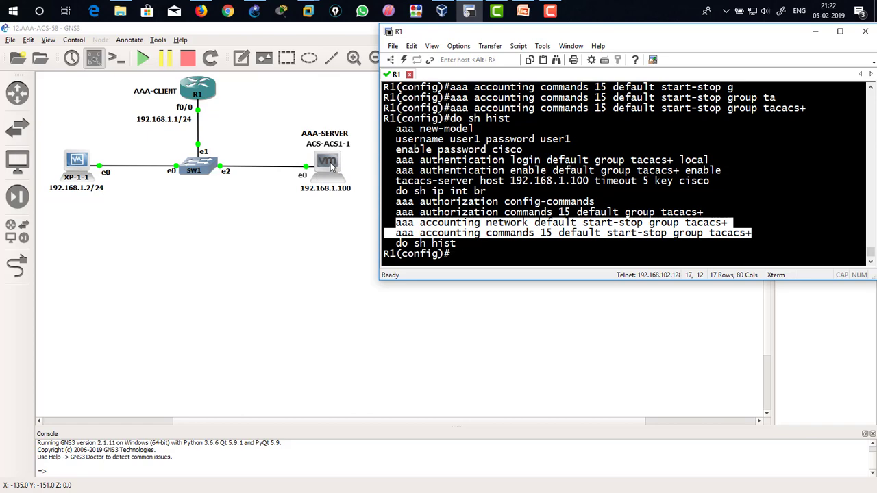
# Step: Switch to the XP virtual machine's Cisco Secure ACS page and open the internal users list
pyautogui.click(447, 12)
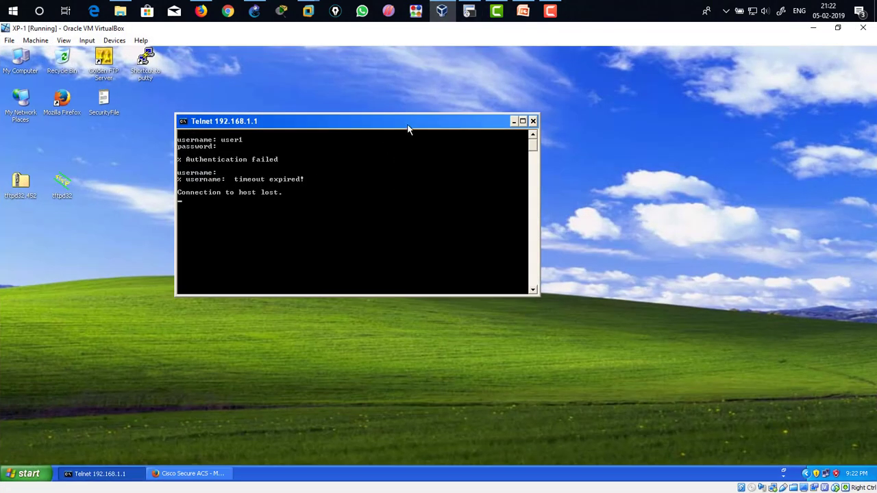
pyautogui.moveTo(407, 125); pyautogui.dragTo(447, 101)
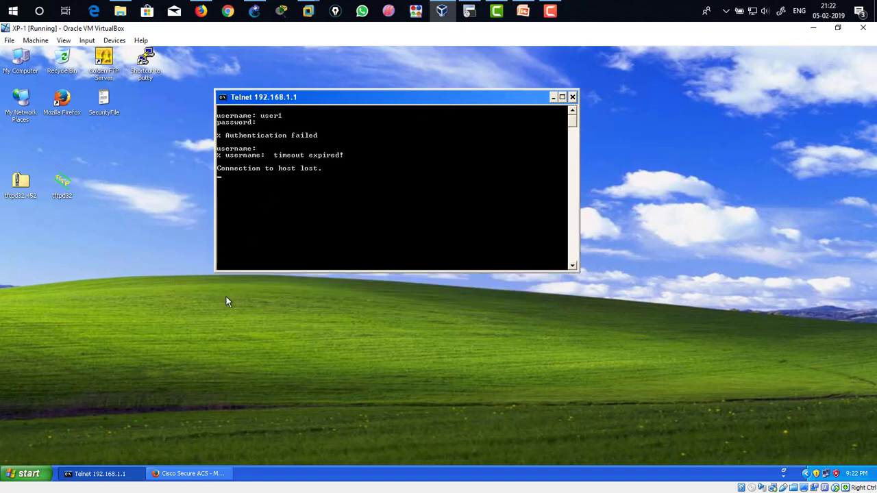
pyautogui.click(170, 474)
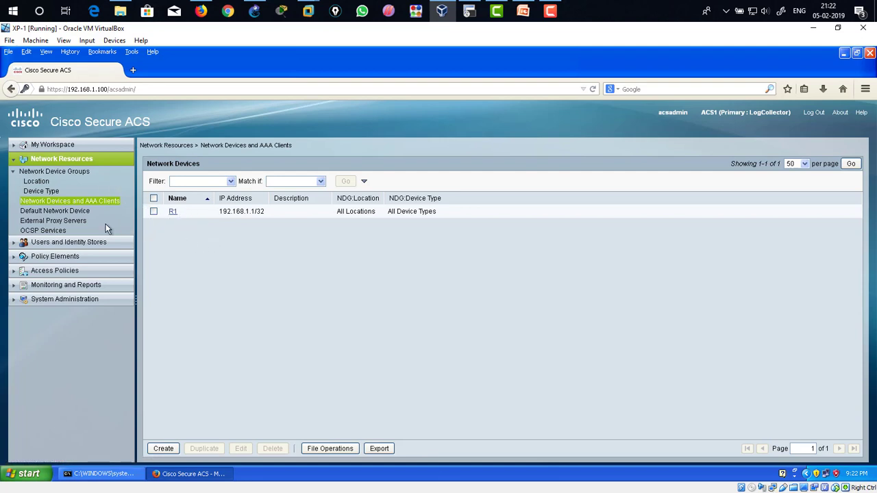
pyautogui.click(81, 162)
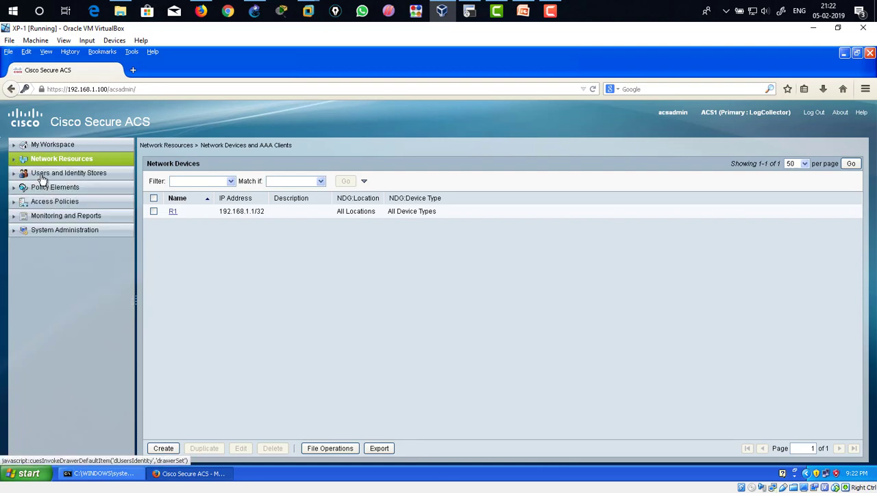
pyautogui.click(41, 175)
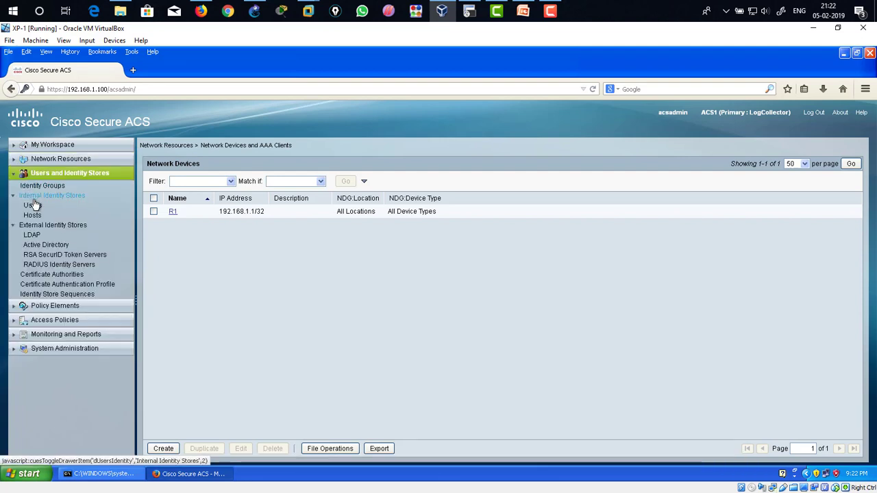
pyautogui.click(33, 207)
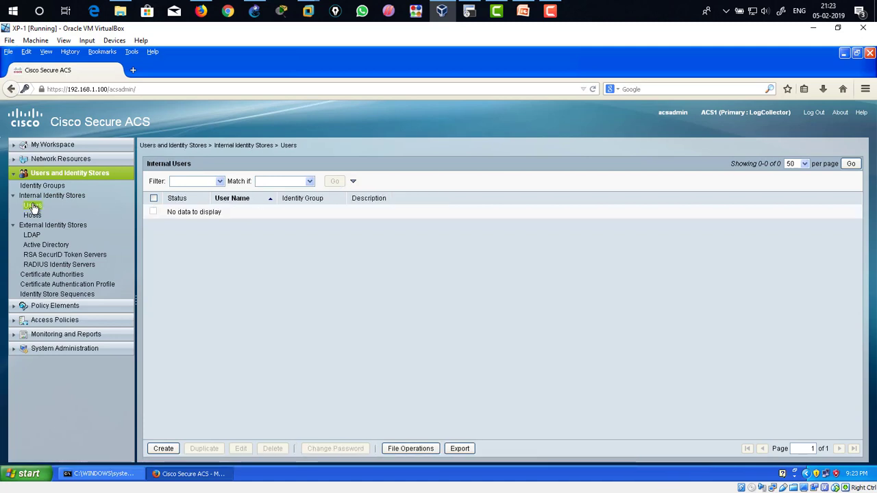
# Step: Create internal user aaa1, entering and confirming its login password and its enable password
pyautogui.click(163, 448)
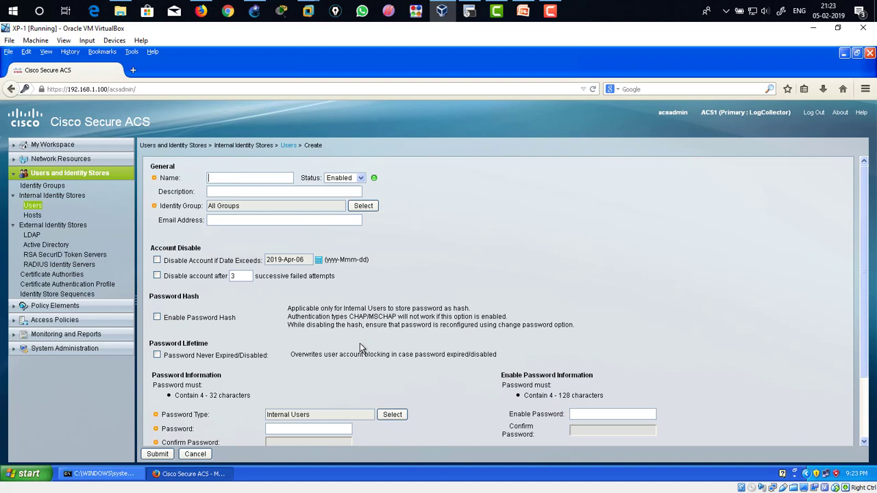
pyautogui.write('aaa1')
pyautogui.scroll(-1, 267, 335)
pyautogui.click(273, 379)
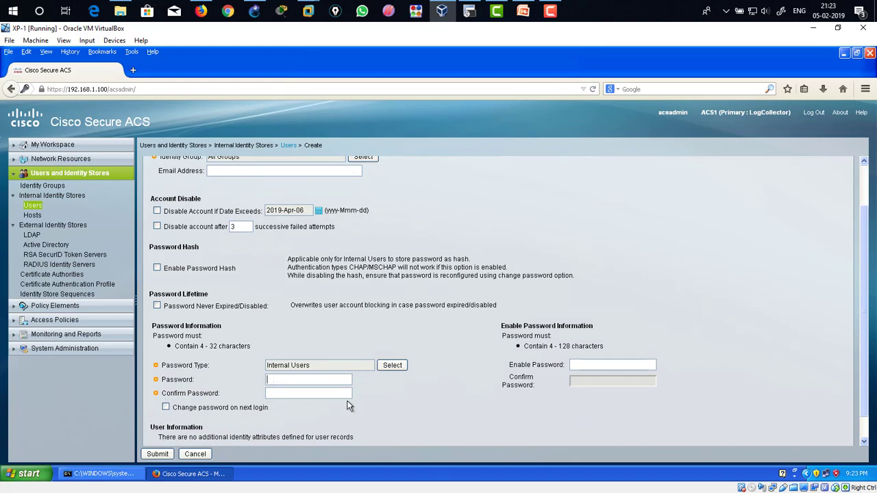
pyautogui.write('1234')
pyautogui.press('Tab')
pyautogui.write('1234')
pyautogui.click(581, 364)
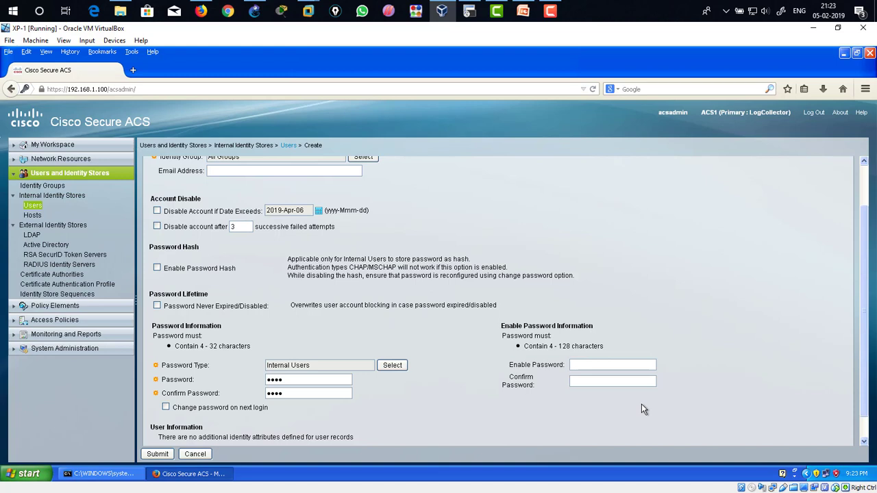
pyautogui.write('cisc')
pyautogui.click(626, 384)
pyautogui.write('cisc')
pyautogui.scroll(-1, 443, 391)
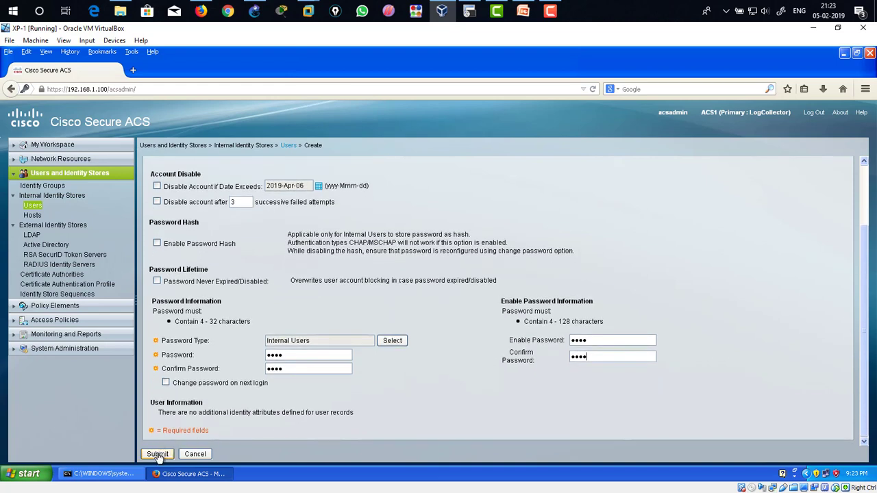
pyautogui.click(157, 454)
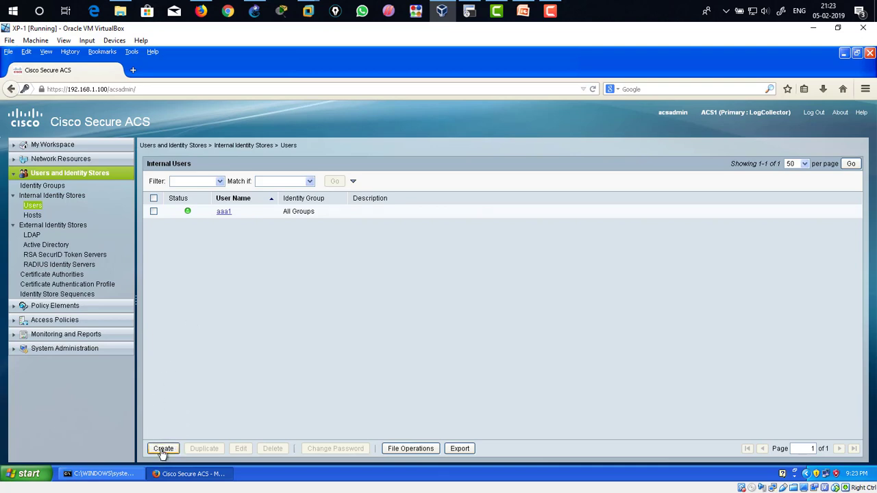
# Step: Create internal user aaa2, entering and confirming its login password and entering an enable password
pyautogui.click(163, 449)
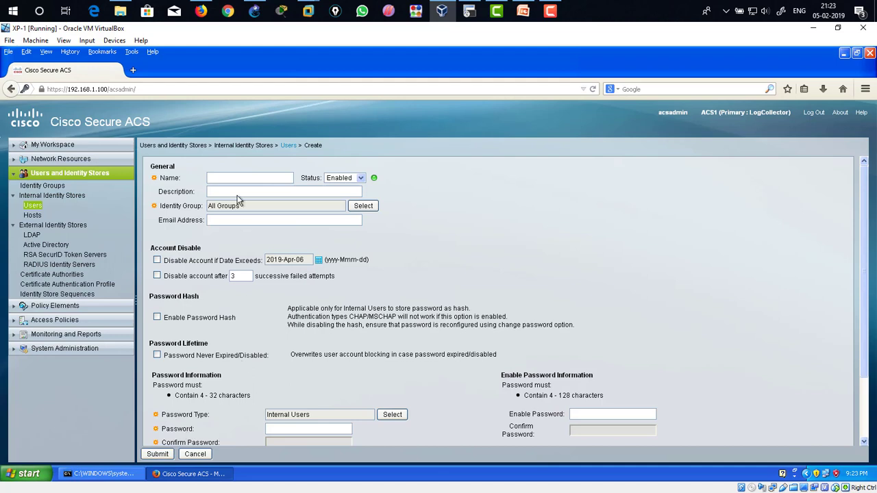
pyautogui.write('aaa')
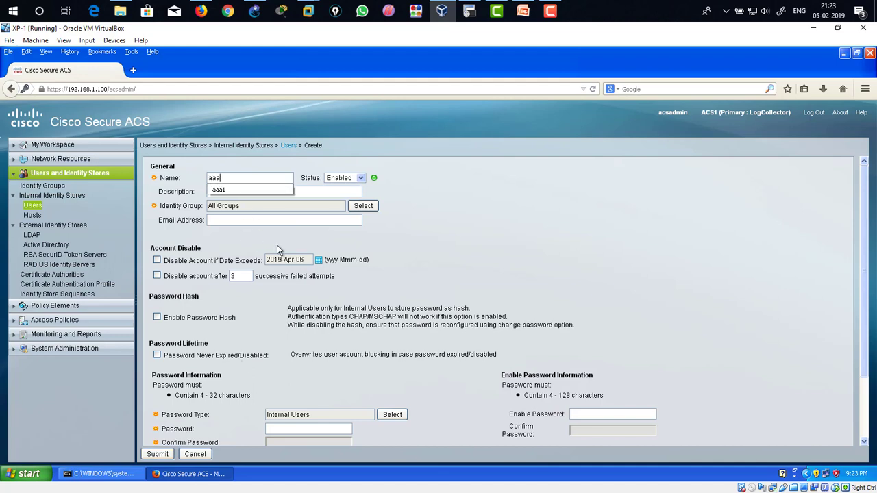
pyautogui.write('2')
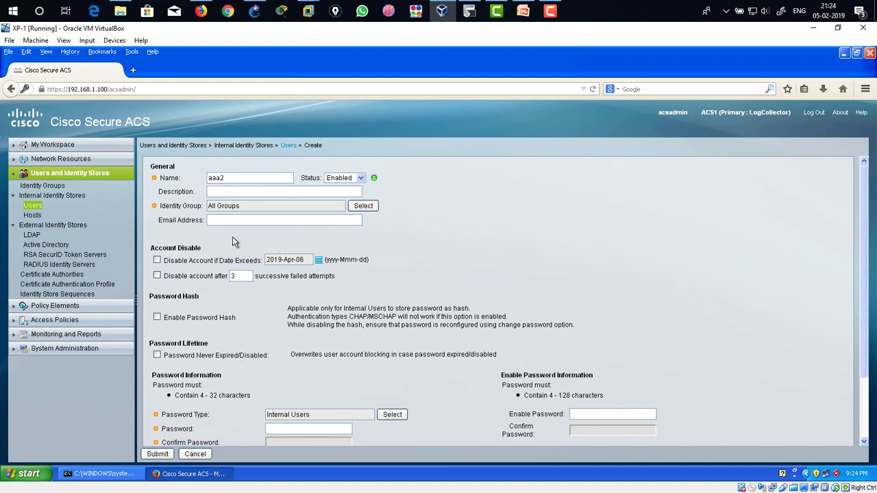
pyautogui.scroll(-2, 272, 399)
pyautogui.click(293, 355)
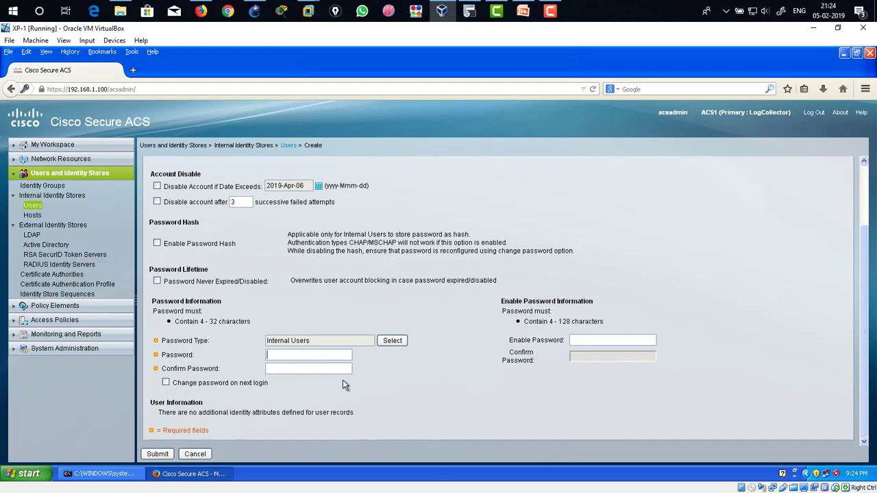
pyautogui.write('1234')
pyautogui.click(330, 371)
pyautogui.write('1234')
pyautogui.click(588, 342)
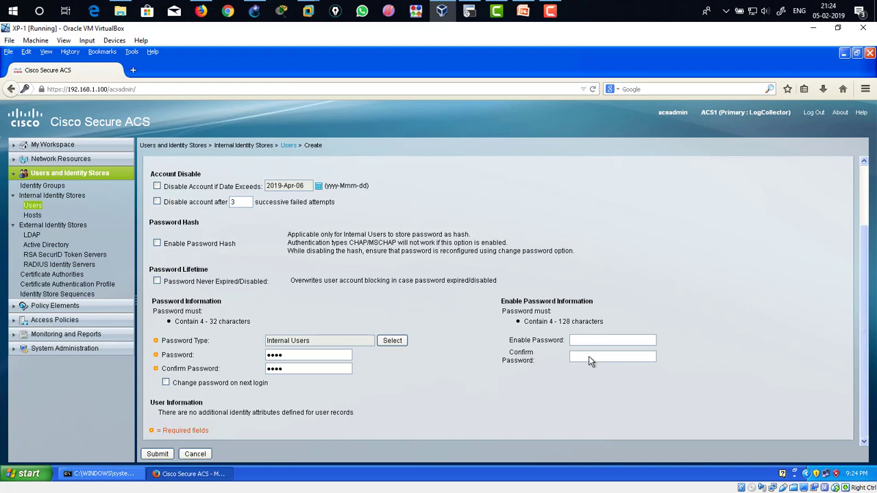
pyautogui.write('***')
pyautogui.click(157, 455)
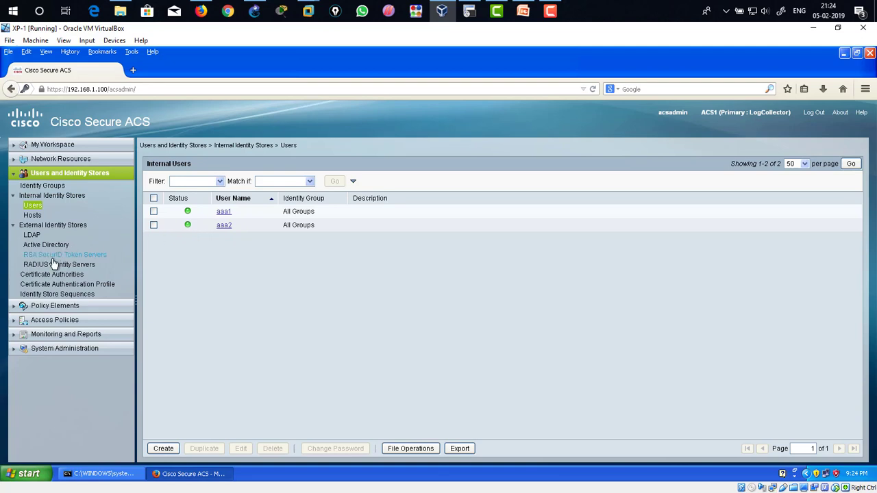
# Step: Open the device administration shell profiles and start a new shell profile named a1shell
pyautogui.click(17, 176)
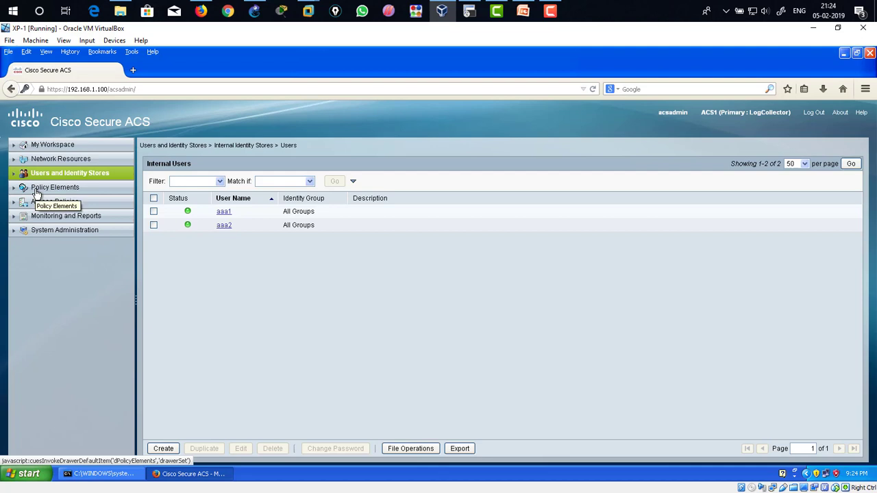
pyautogui.click(36, 191)
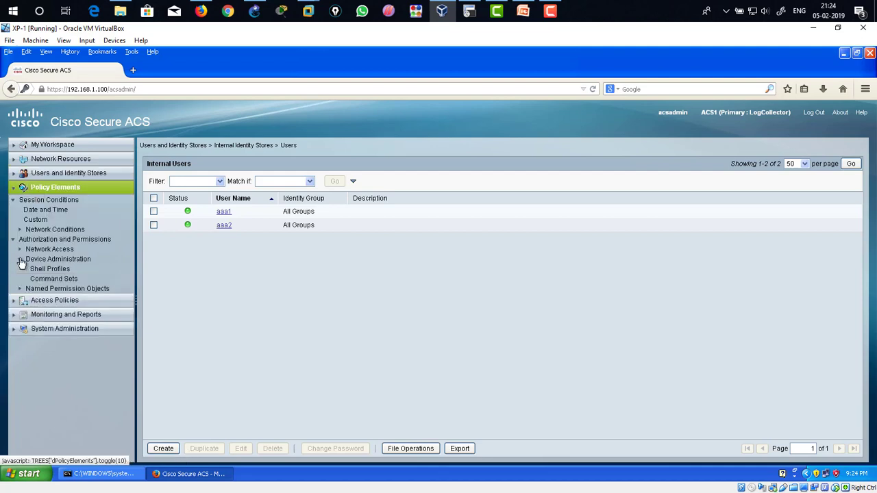
pyautogui.click(58, 271)
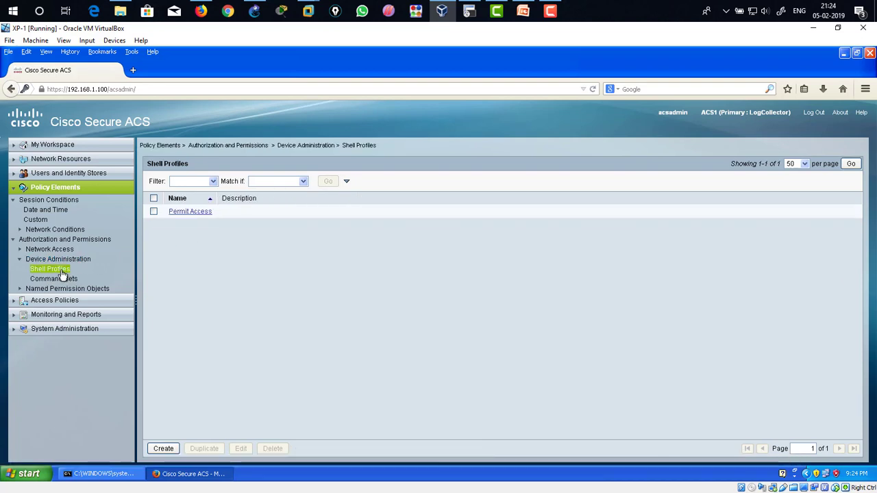
pyautogui.click(164, 449)
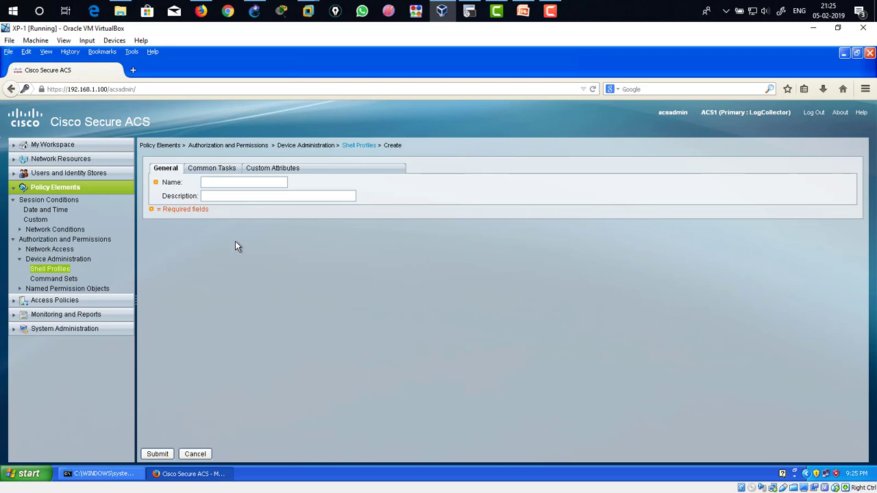
pyautogui.write('a1')
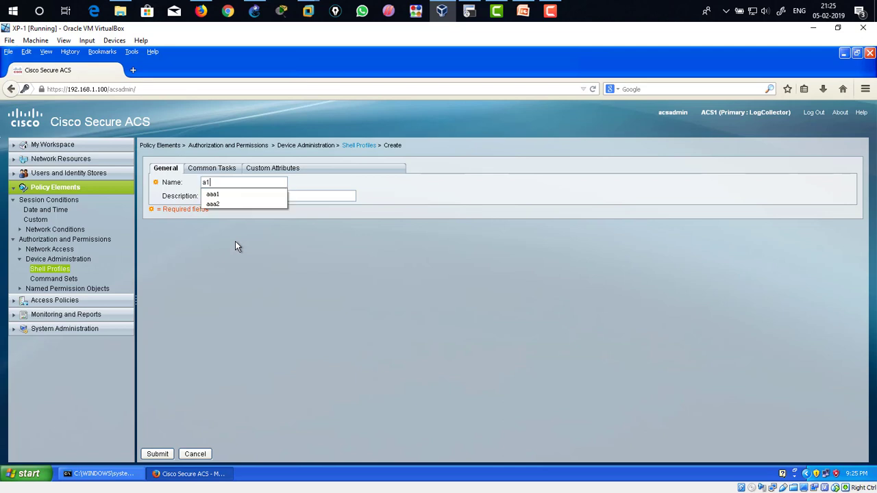
pyautogui.write('shell')
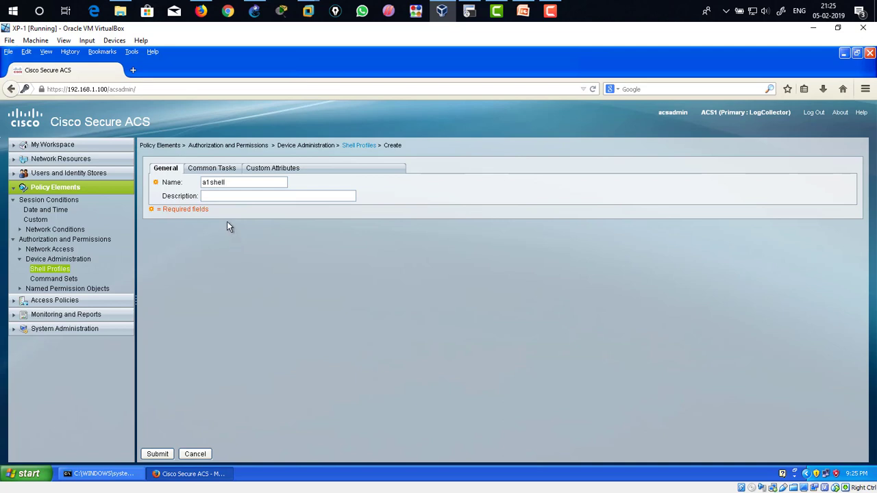
# Step: Set the shell profile's default privilege to Static with value 0
pyautogui.click(222, 173)
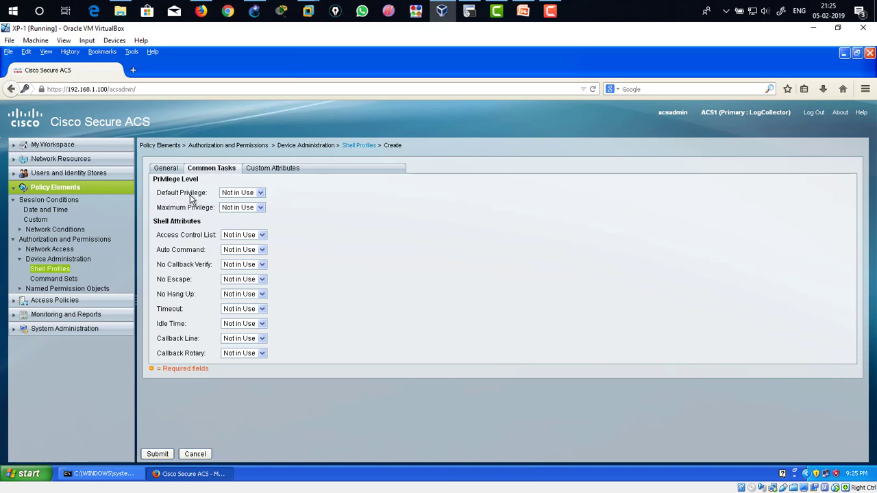
pyautogui.moveTo(166, 198); pyautogui.dragTo(194, 199)
pyautogui.click(257, 195)
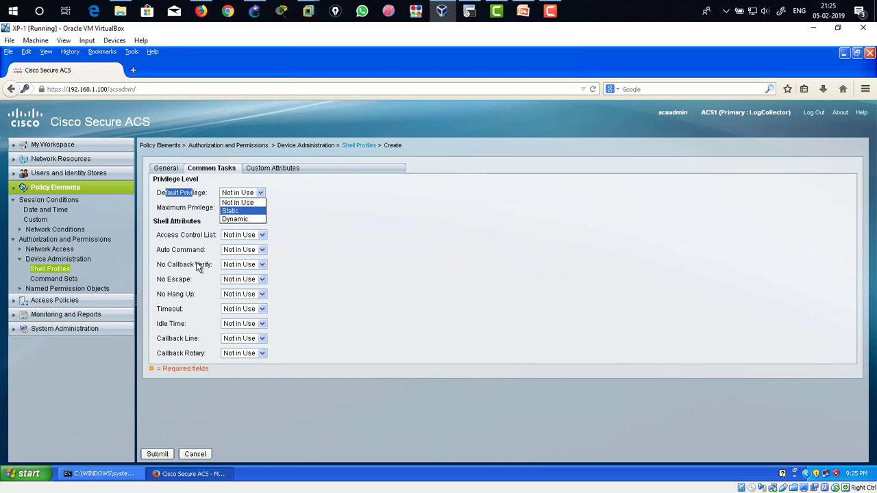
pyautogui.click(254, 217)
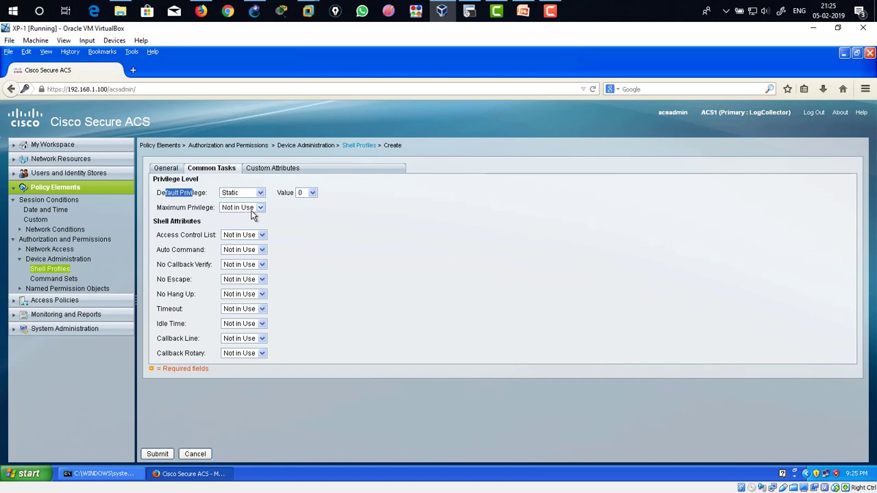
pyautogui.click(311, 194)
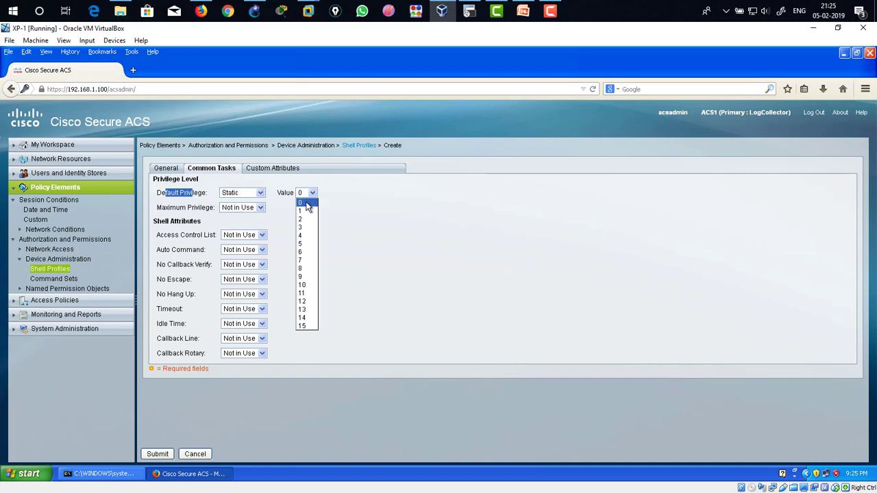
pyautogui.click(307, 205)
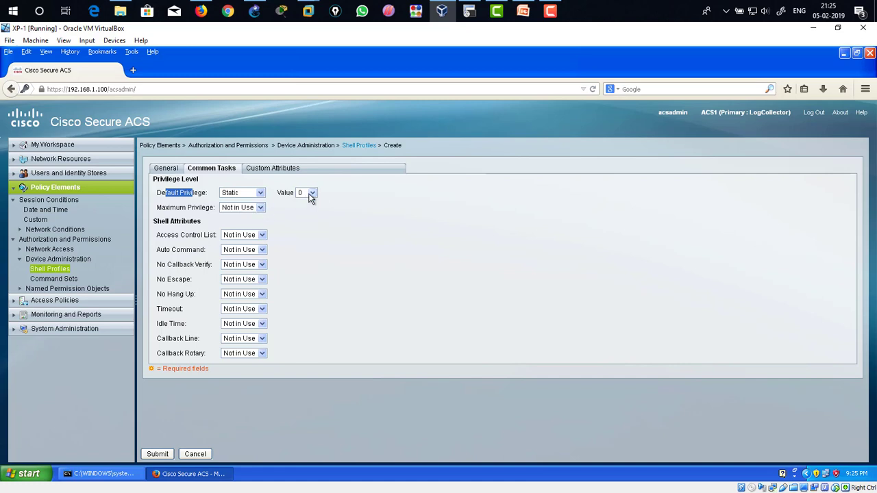
# Step: Set the shell profile's maximum privilege to Static with value 15
pyautogui.click(180, 198)
pyautogui.moveTo(156, 196); pyautogui.dragTo(211, 198)
pyautogui.moveTo(279, 197); pyautogui.dragTo(295, 194)
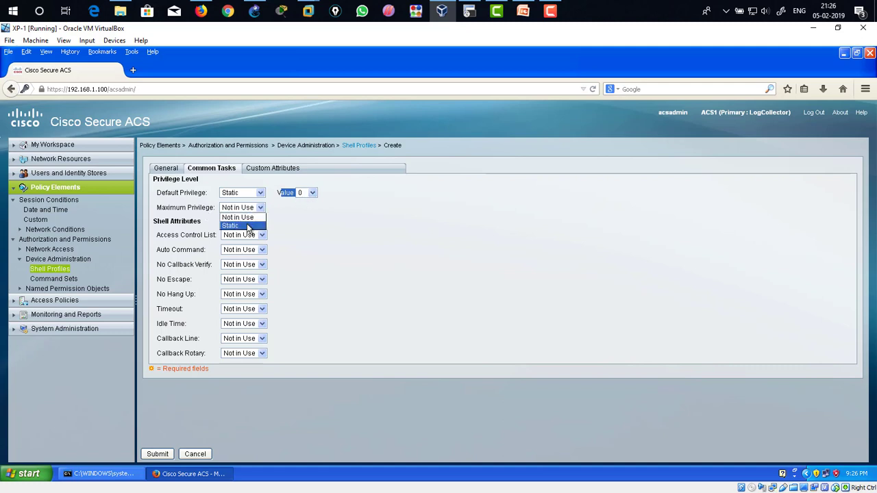
pyautogui.click(248, 228)
pyautogui.click(311, 208)
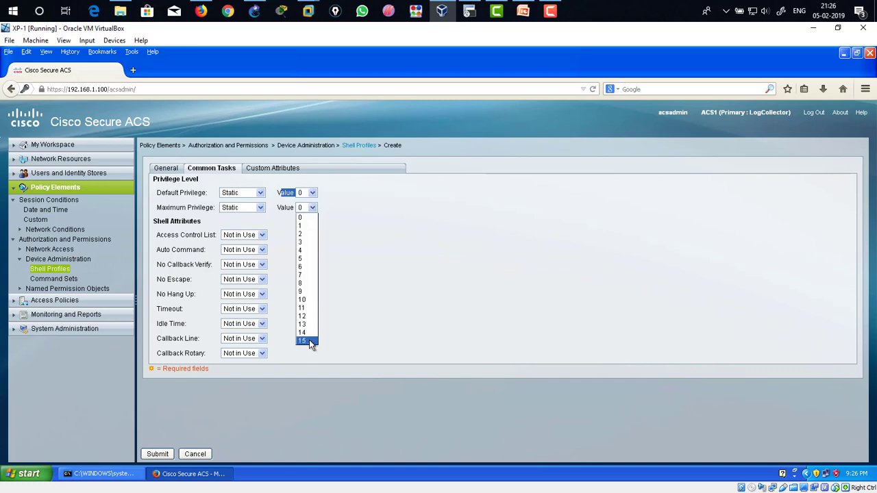
pyautogui.click(310, 341)
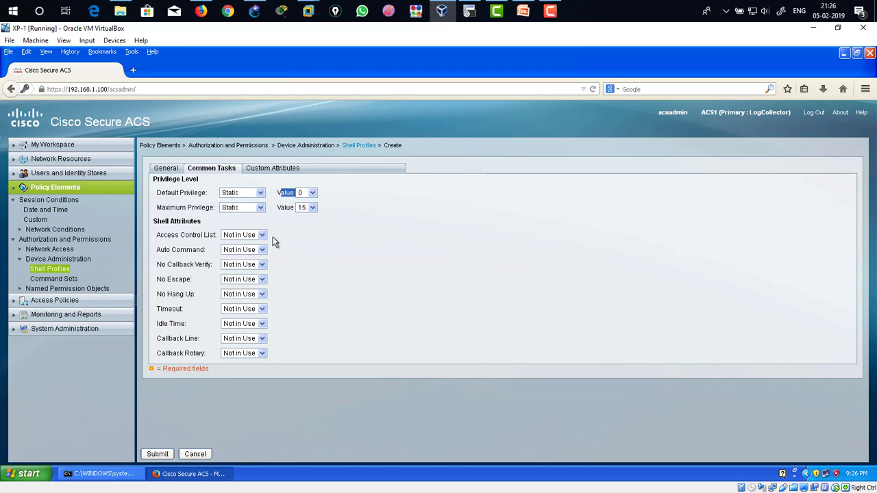
# Step: Submit the a1shell shell profile
pyautogui.moveTo(159, 200); pyautogui.dragTo(207, 198)
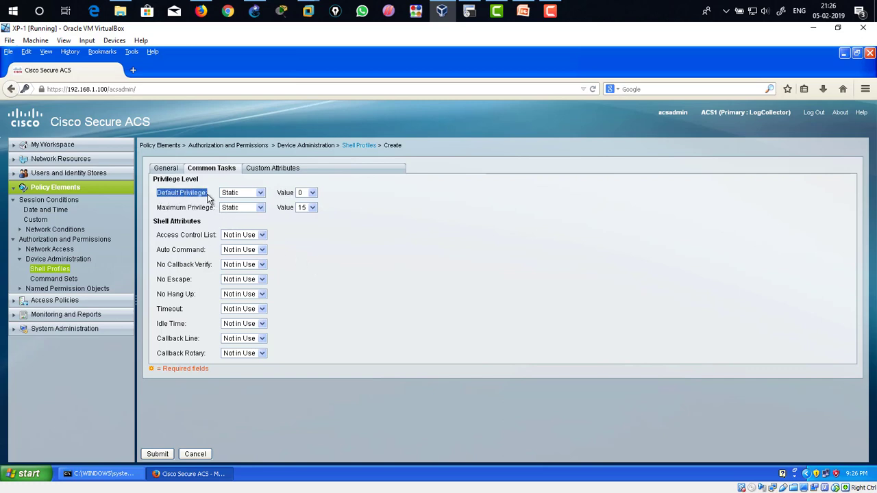
pyautogui.moveTo(279, 193); pyautogui.dragTo(295, 198)
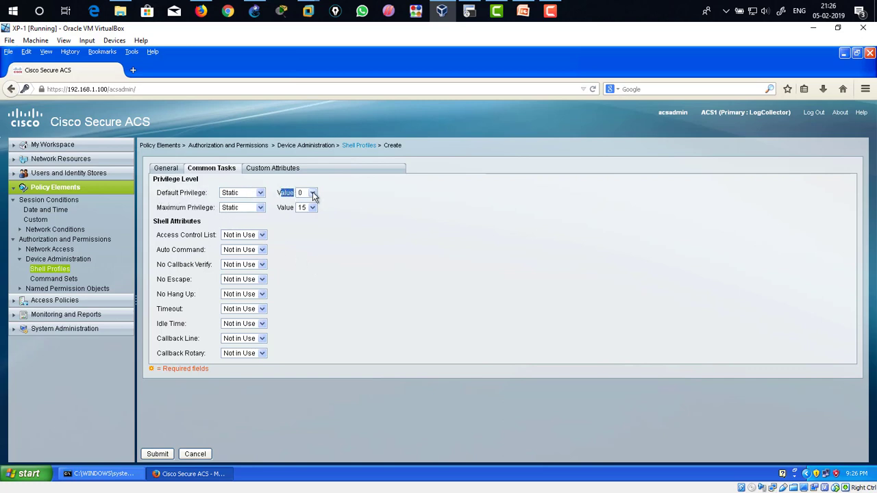
pyautogui.click(158, 455)
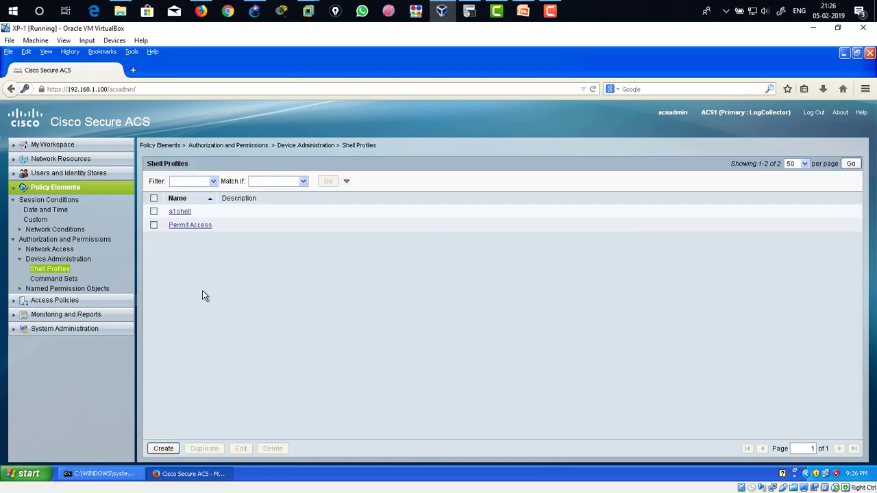
# Step: Create a new shell profile named a2shell and set its default privilege to Static
pyautogui.click(164, 449)
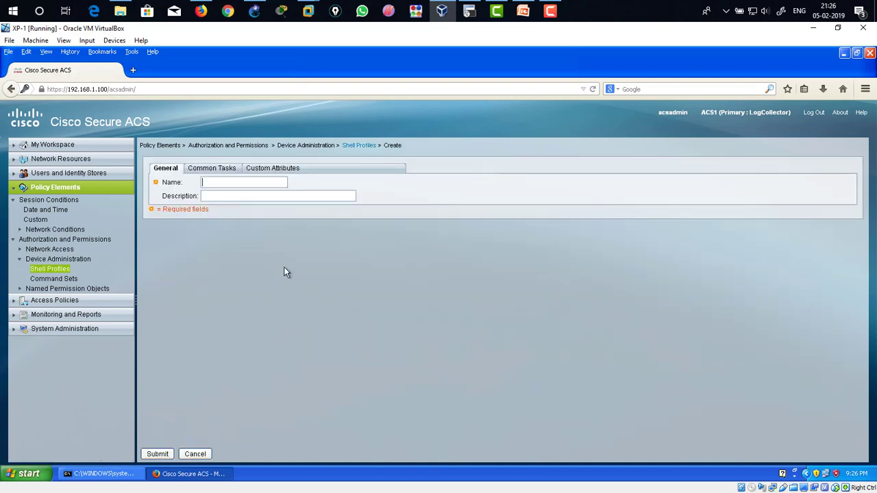
pyautogui.write('a2shell')
pyautogui.click(222, 171)
pyautogui.click(240, 194)
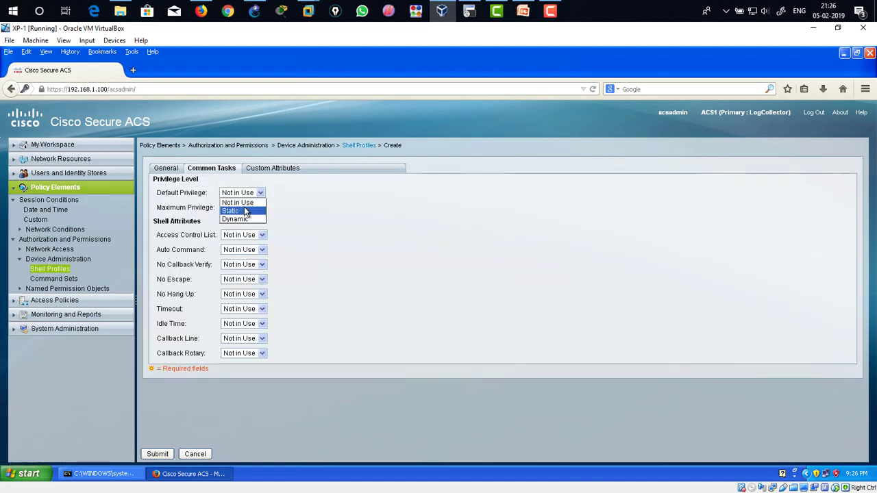
pyautogui.click(244, 210)
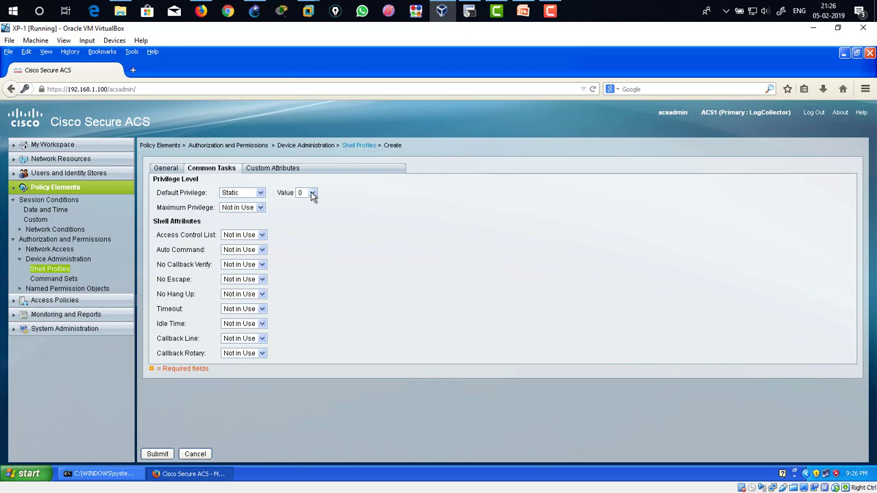
# Step: Set the a2shell maximum privilege to Static with value 15 and submit the profile
pyautogui.click(260, 208)
pyautogui.click(237, 224)
pyautogui.click(311, 208)
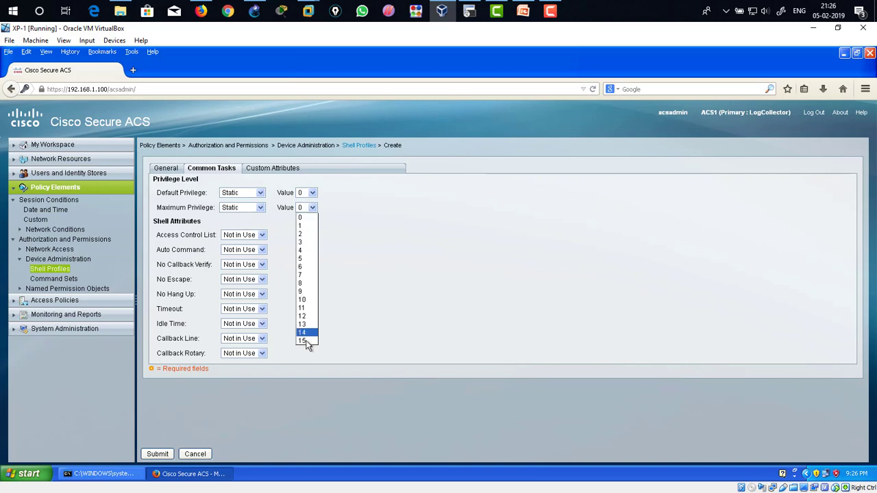
pyautogui.click(306, 341)
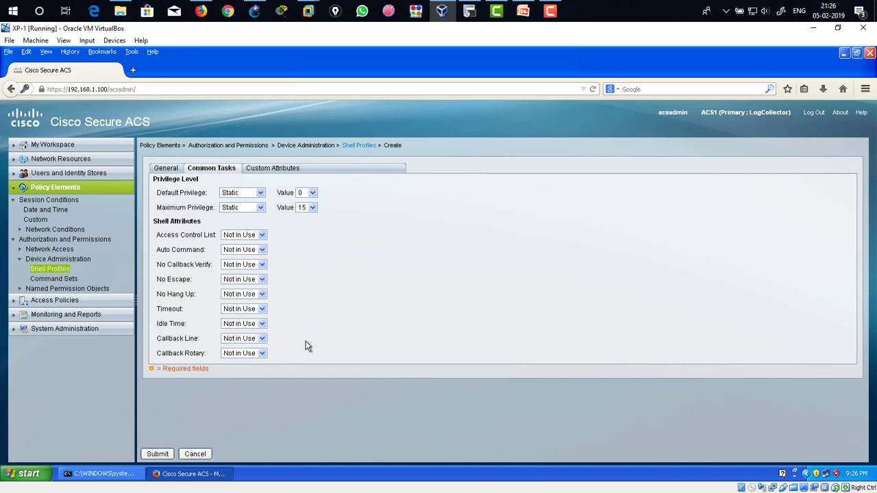
pyautogui.click(163, 454)
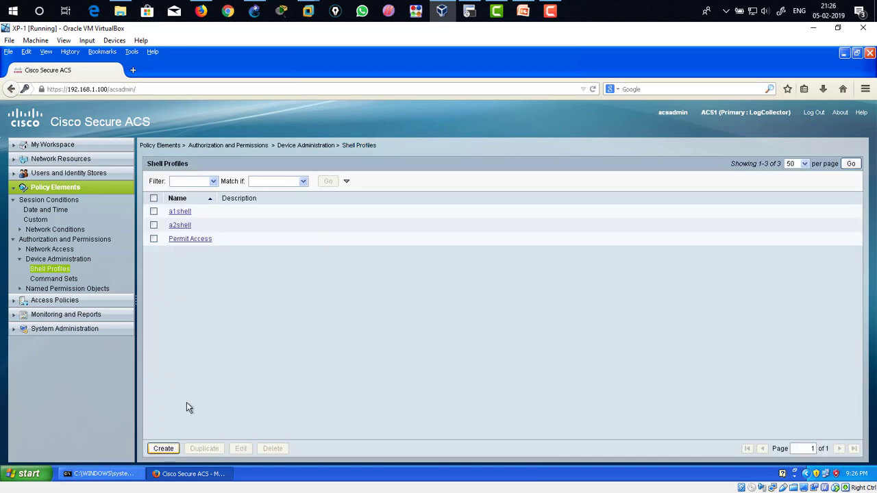
# Step: Open the device administration command sets
pyautogui.click(70, 281)
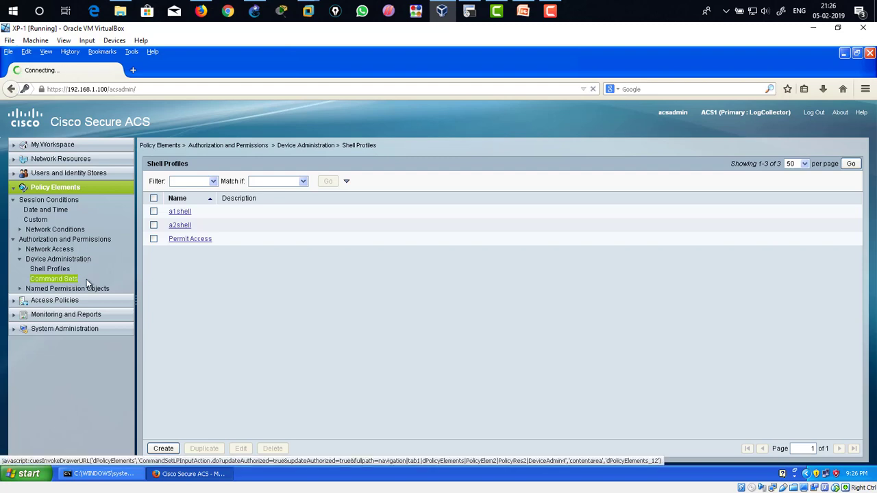
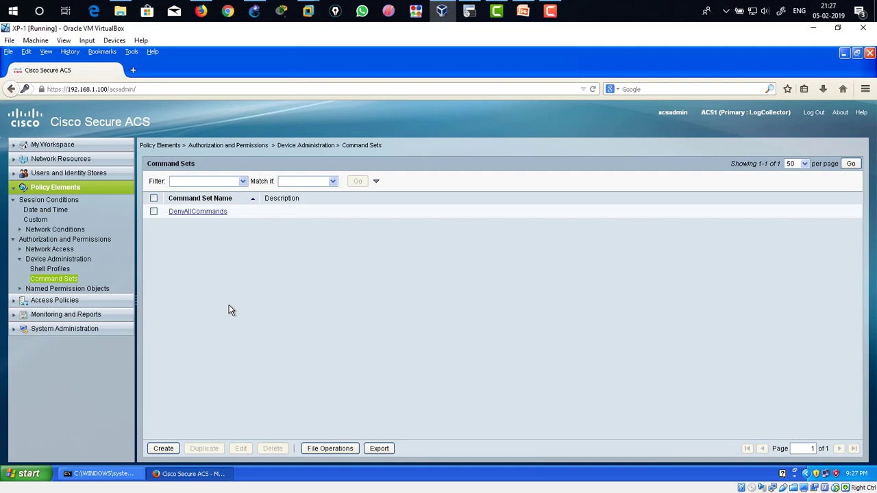
# Step: Create a command set named a1command that permits the show command with argument running-config, and submit it
pyautogui.click(163, 449)
pyautogui.click(166, 448)
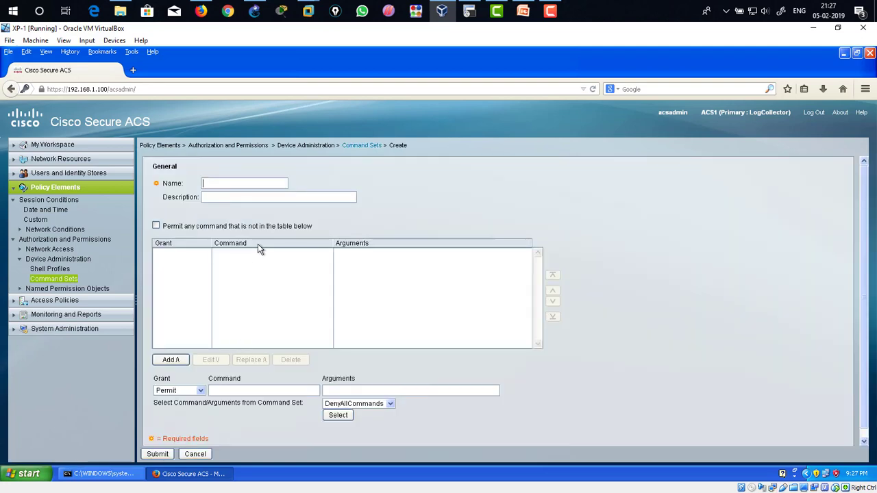
pyautogui.write('a1command')
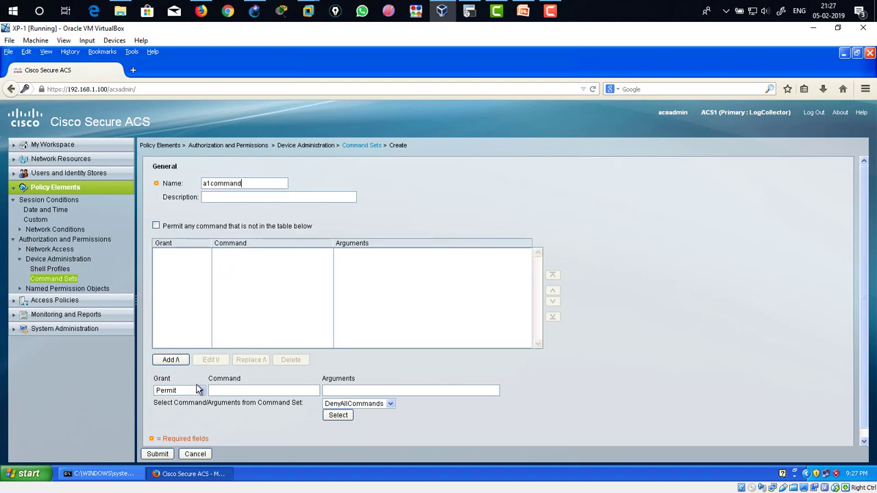
pyautogui.click(289, 394)
pyautogui.write('shwo')
pyautogui.press('BackSpace')
pyautogui.press('BackSpace')
pyautogui.write('ow')
pyautogui.press('Tab')
pyautogui.write('running-c')
pyautogui.press('BackSpace')
pyautogui.write('-config')
pyautogui.click(177, 362)
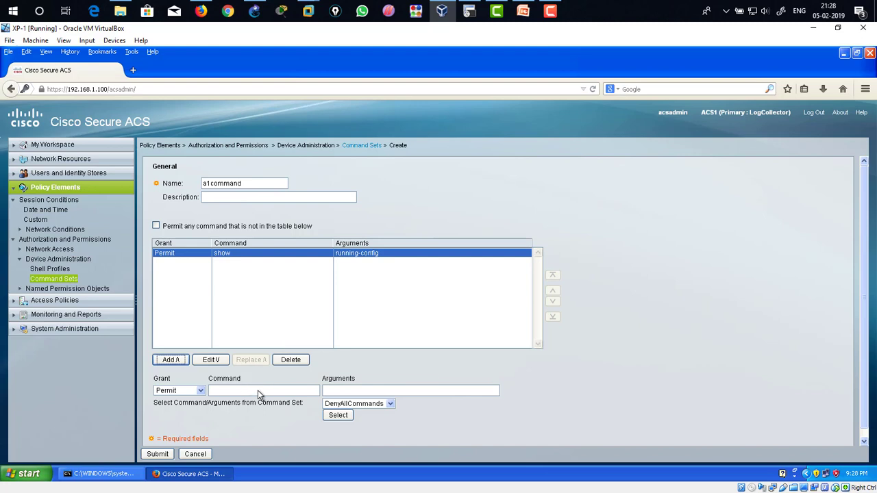
pyautogui.click(157, 455)
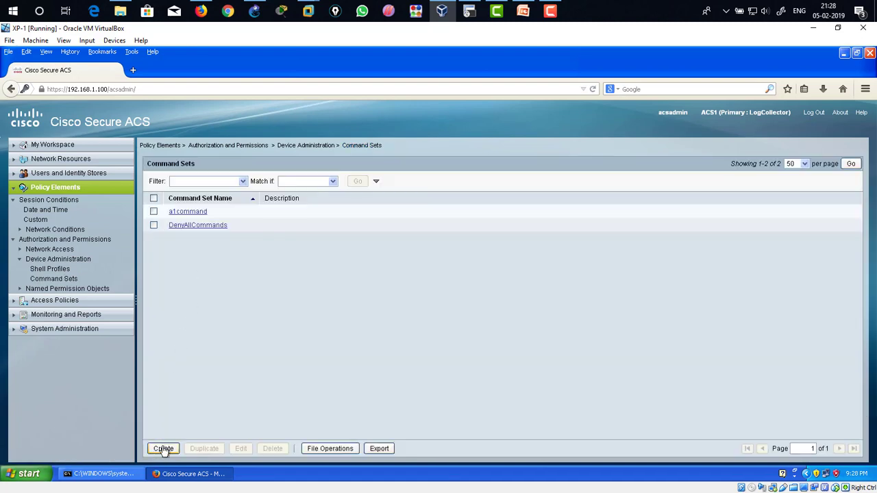
# Step: Create a command set named a2command that permits any command not in the table, and submit it
pyautogui.click(163, 449)
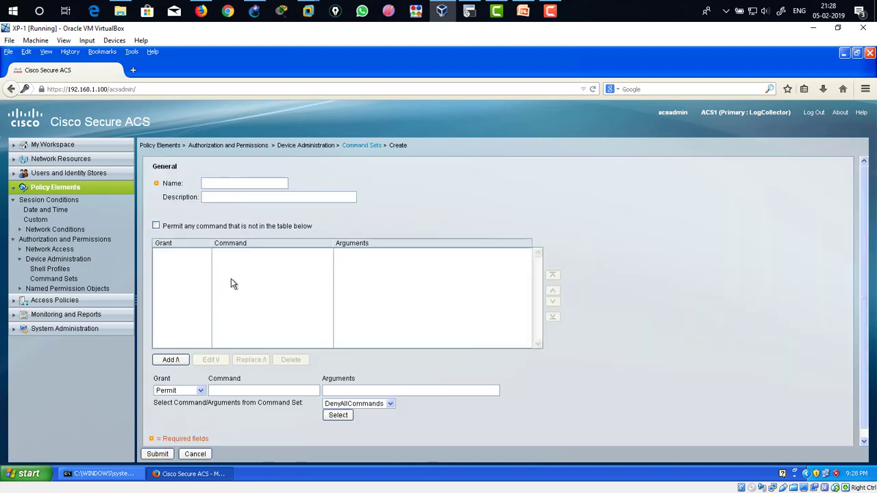
pyautogui.write('a2')
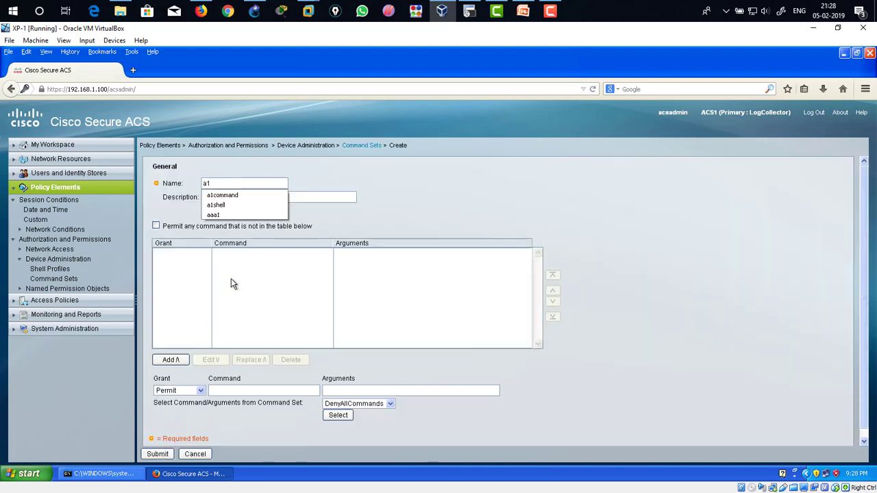
pyautogui.write('command')
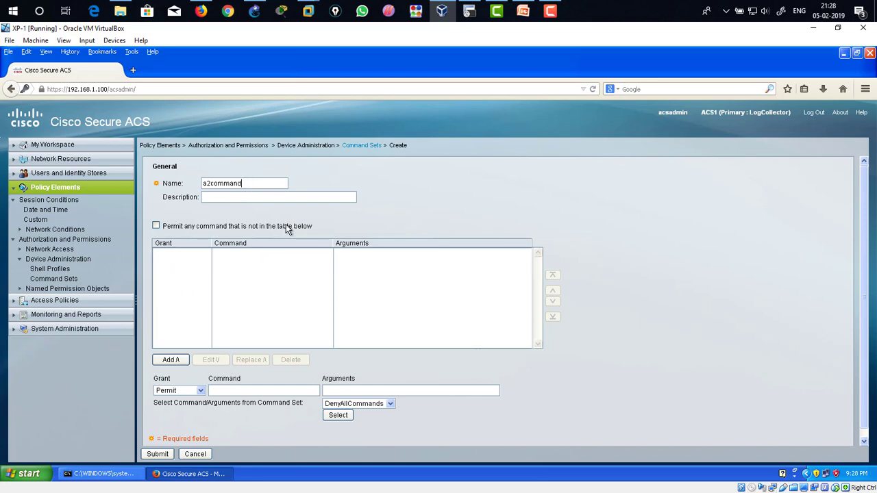
pyautogui.click(156, 226)
pyautogui.moveTo(241, 185); pyautogui.dragTo(198, 191)
pyautogui.click(157, 454)
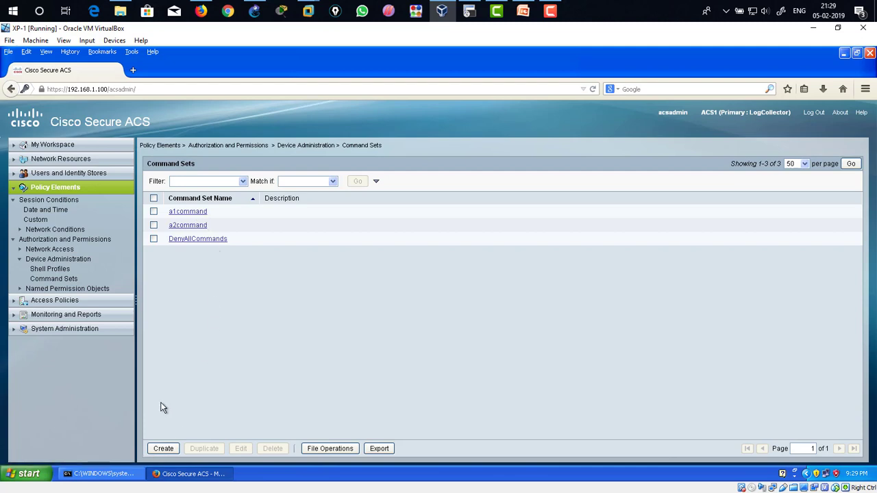
# Step: Examine the identity source settings of the Default Device Admin access service
pyautogui.click(16, 187)
pyautogui.click(34, 203)
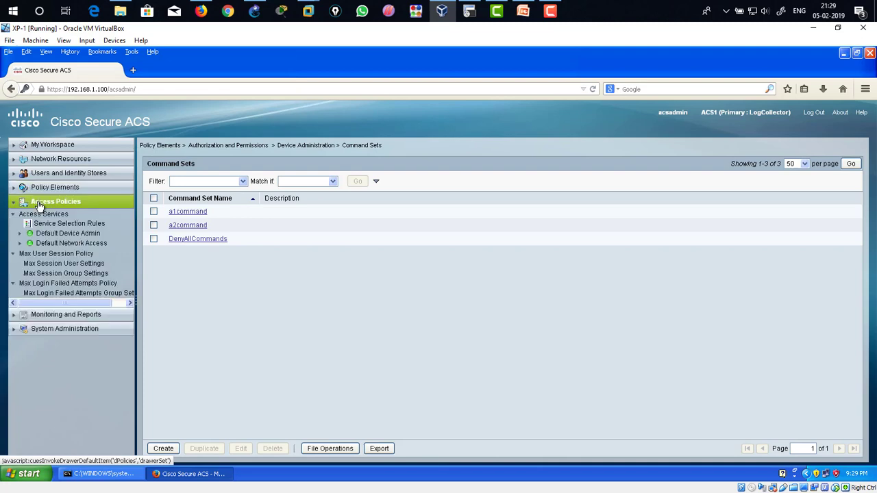
pyautogui.click(58, 234)
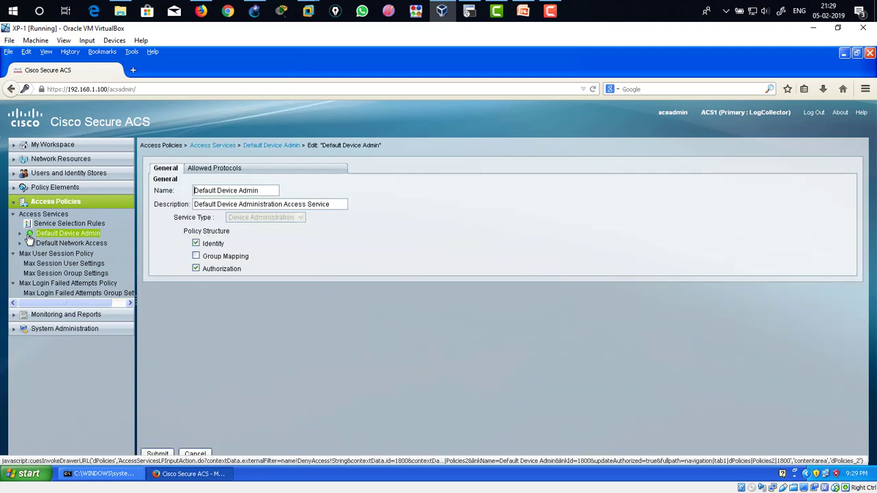
pyautogui.click(21, 235)
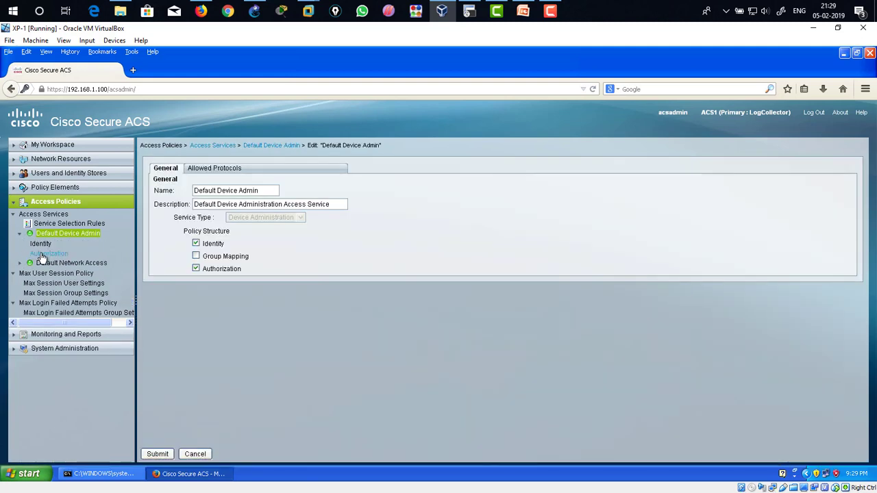
pyautogui.click(52, 247)
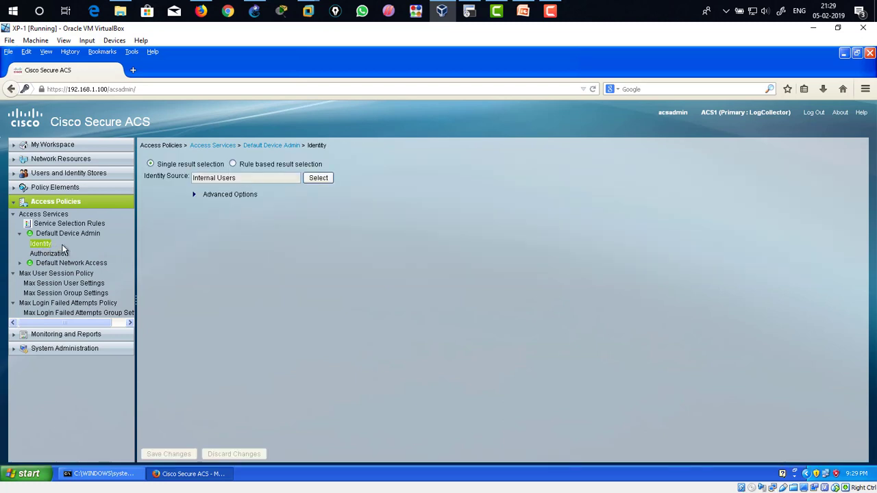
pyautogui.moveTo(242, 179); pyautogui.dragTo(191, 175)
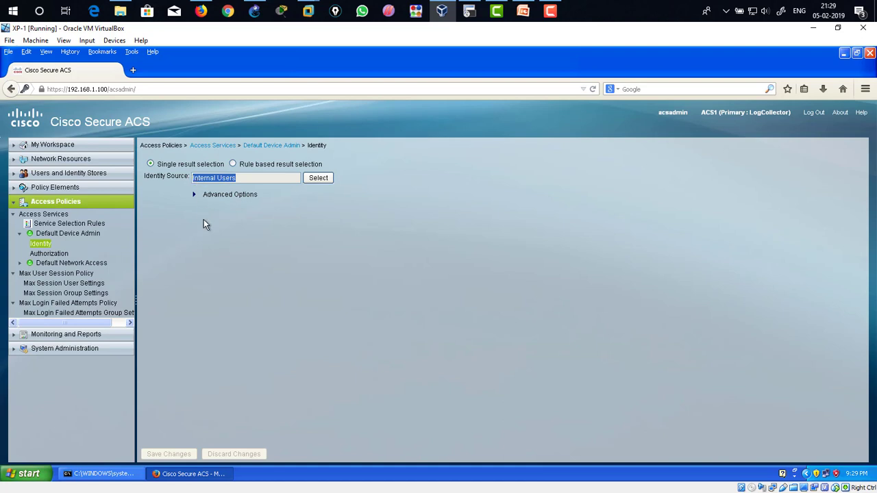
pyautogui.click(342, 286)
pyautogui.moveTo(238, 176); pyautogui.dragTo(191, 174)
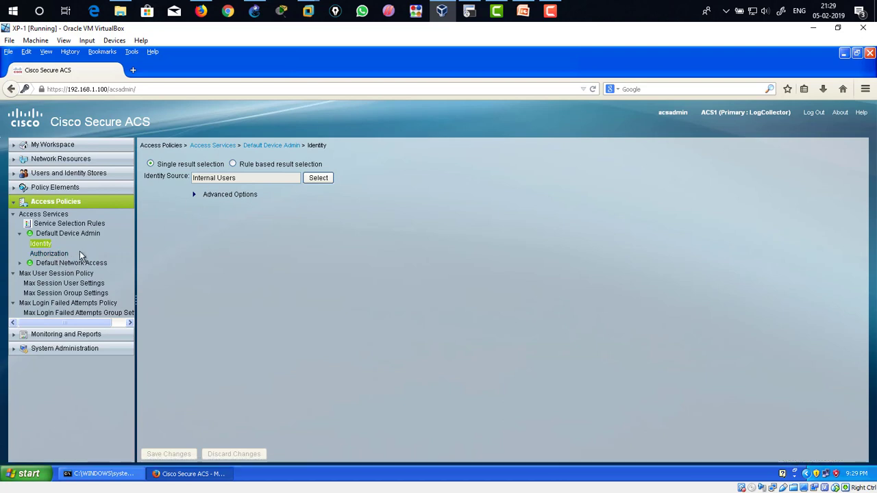
# Step: Customize the Default Device Admin authorization policy to add the System:UserName condition and Command Sets result, and save the changes
pyautogui.click(58, 255)
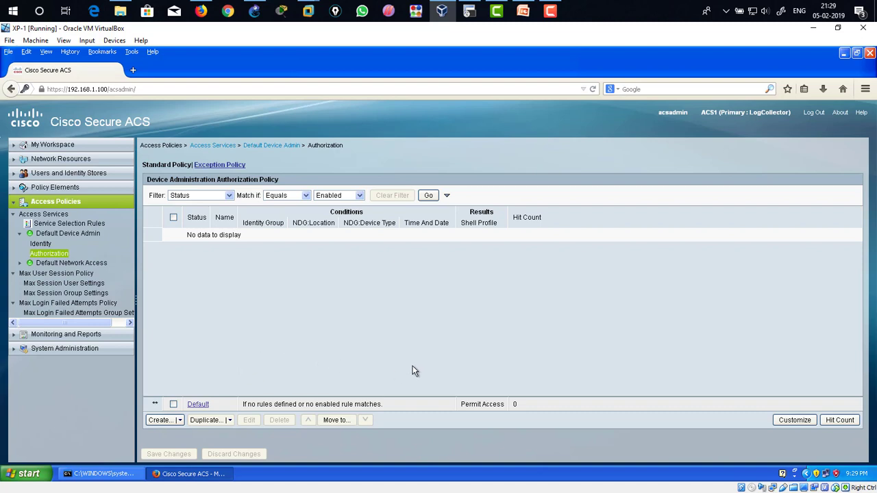
pyautogui.click(793, 425)
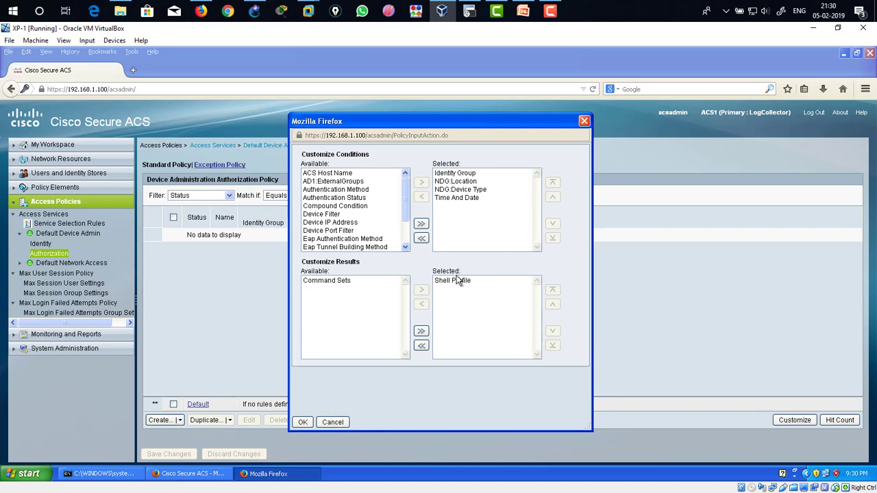
pyautogui.moveTo(408, 204); pyautogui.dragTo(406, 226)
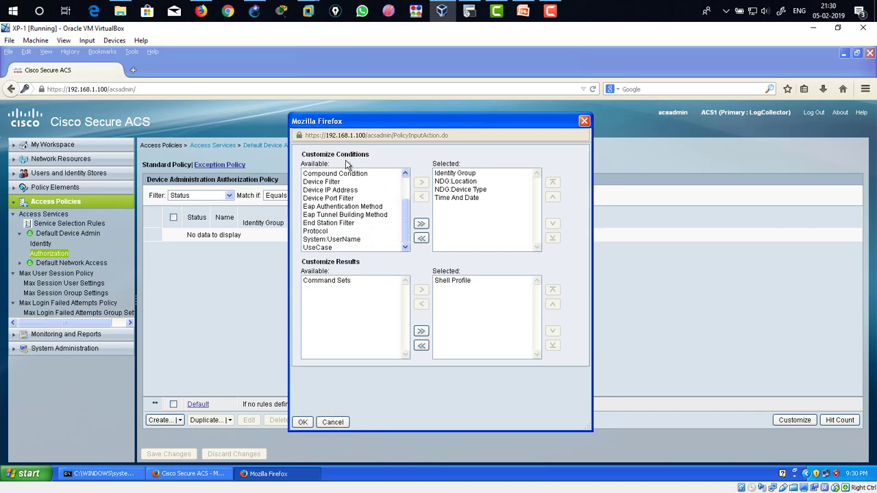
pyautogui.click(337, 241)
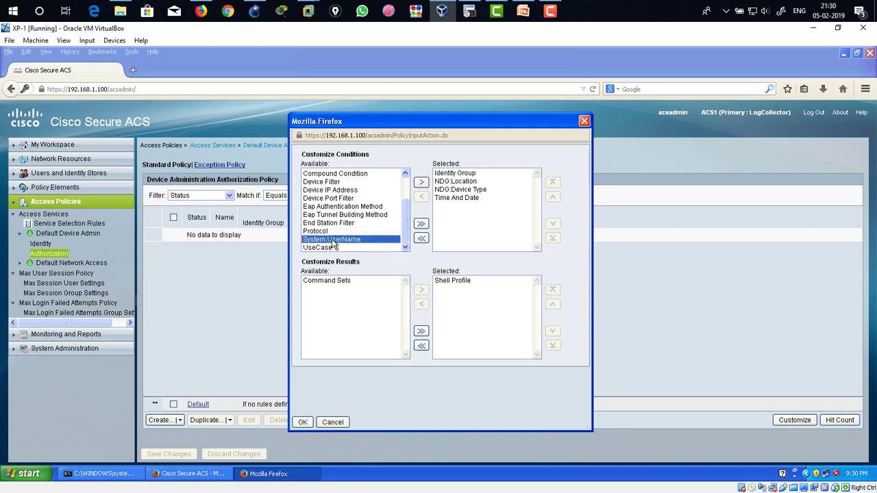
pyautogui.click(422, 182)
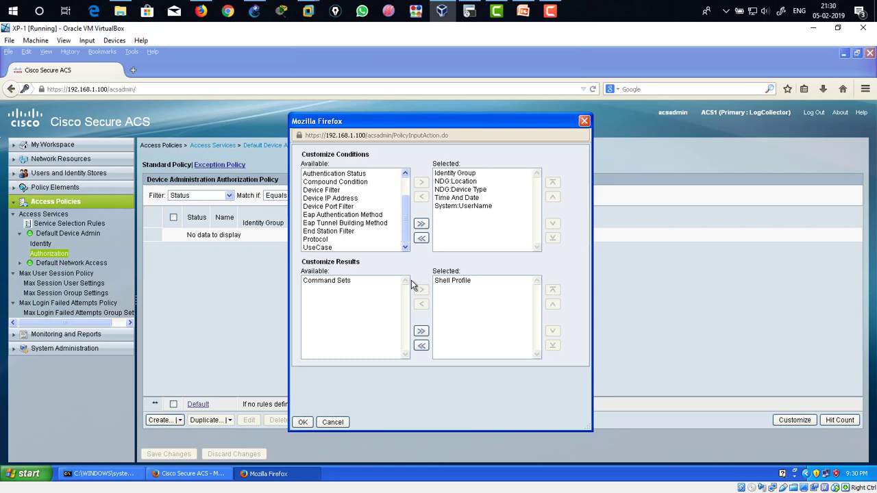
pyautogui.click(334, 282)
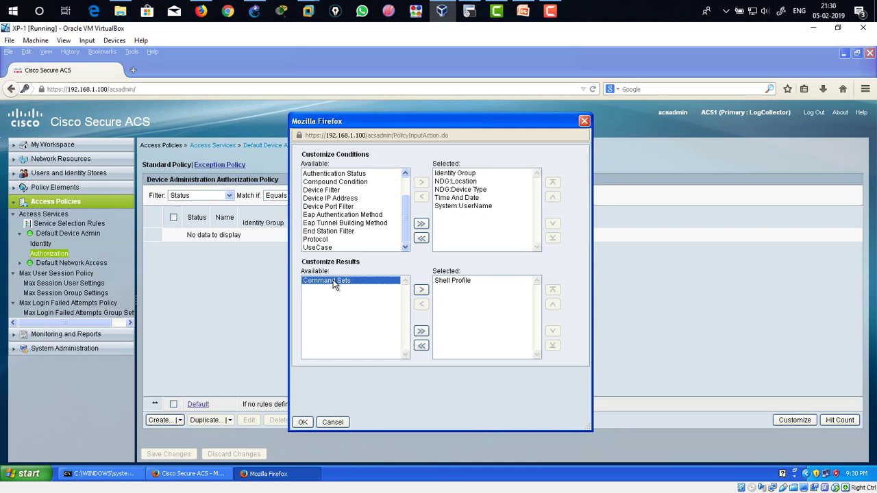
pyautogui.click(422, 290)
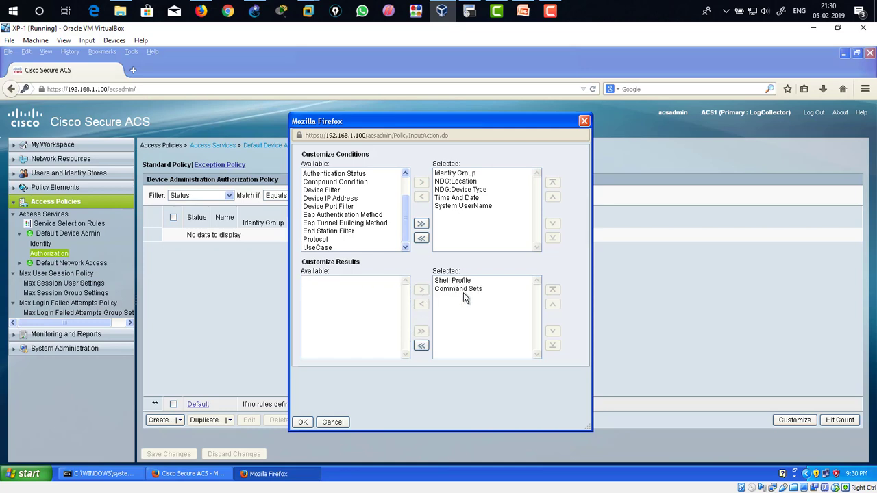
pyautogui.click(302, 422)
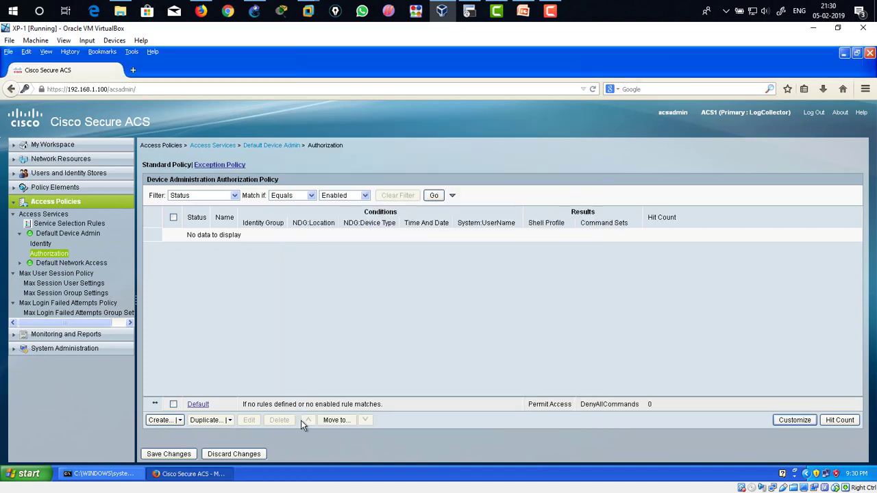
pyautogui.click(169, 455)
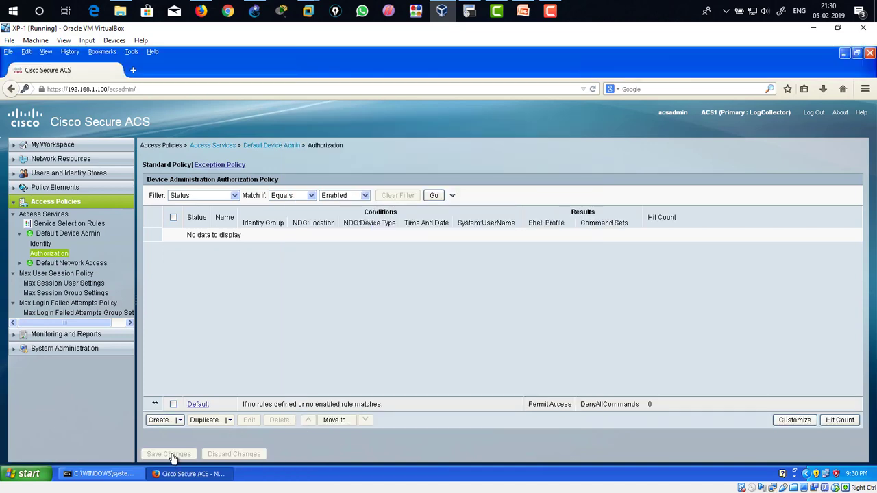
# Step: Create an authorization rule named aaa1 with the condition System:UserName equals aaa1
pyautogui.click(161, 420)
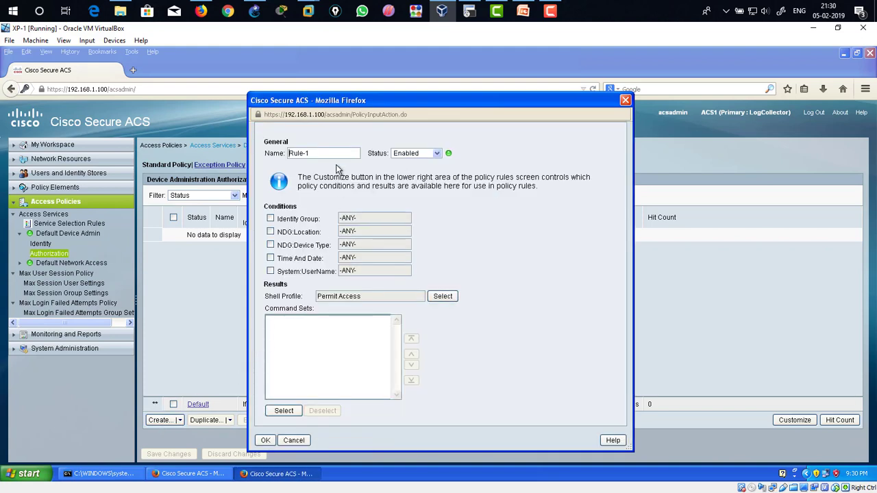
pyautogui.moveTo(329, 152); pyautogui.dragTo(286, 157)
pyautogui.write('aaa1')
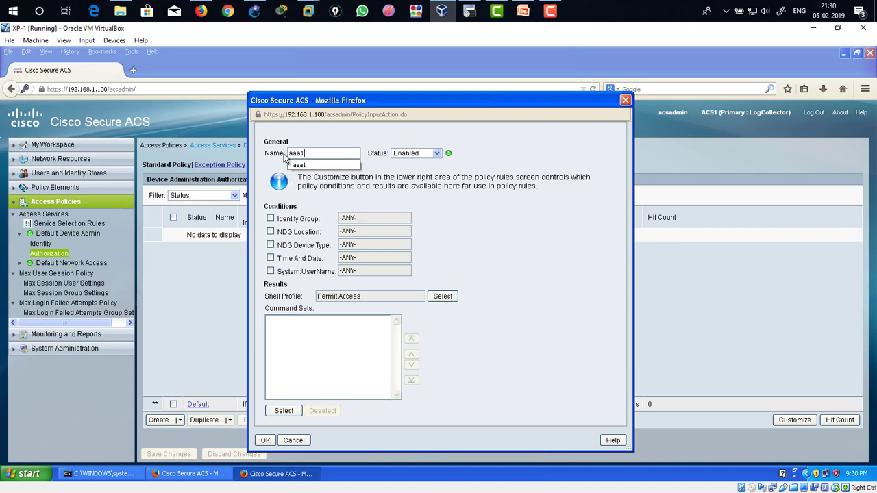
pyautogui.click(418, 185)
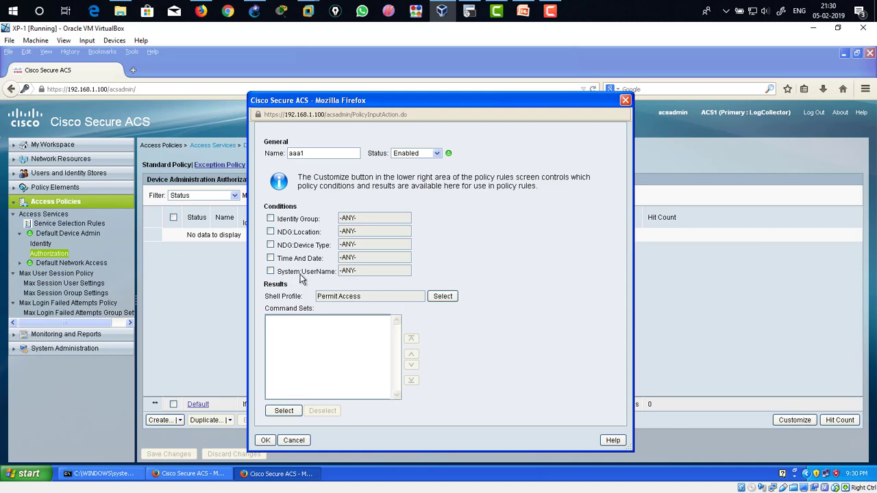
pyautogui.moveTo(281, 272); pyautogui.dragTo(336, 280)
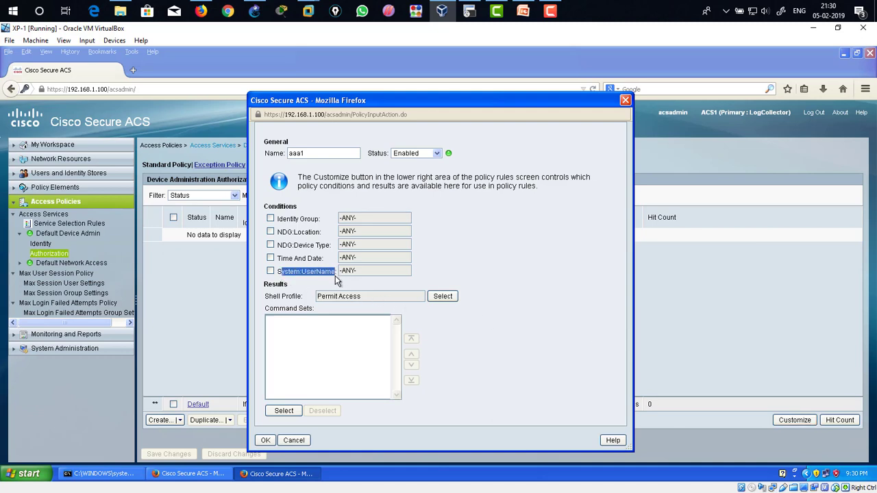
pyautogui.click(270, 272)
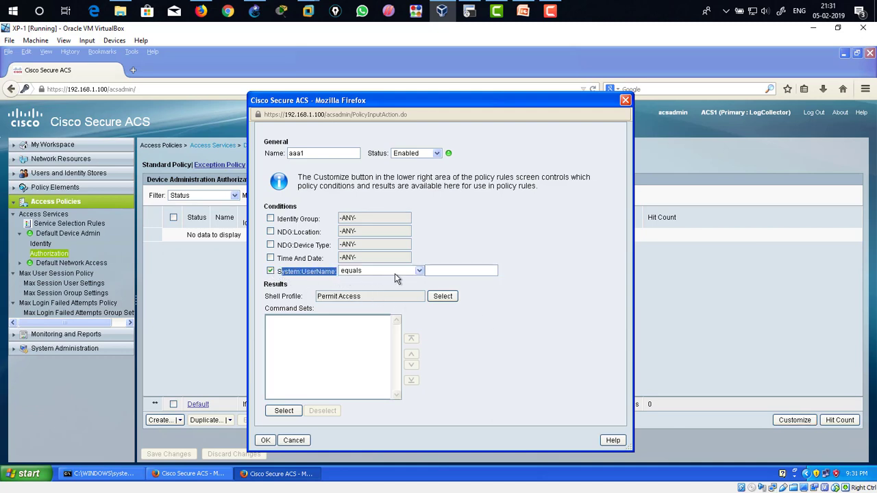
pyautogui.click(457, 272)
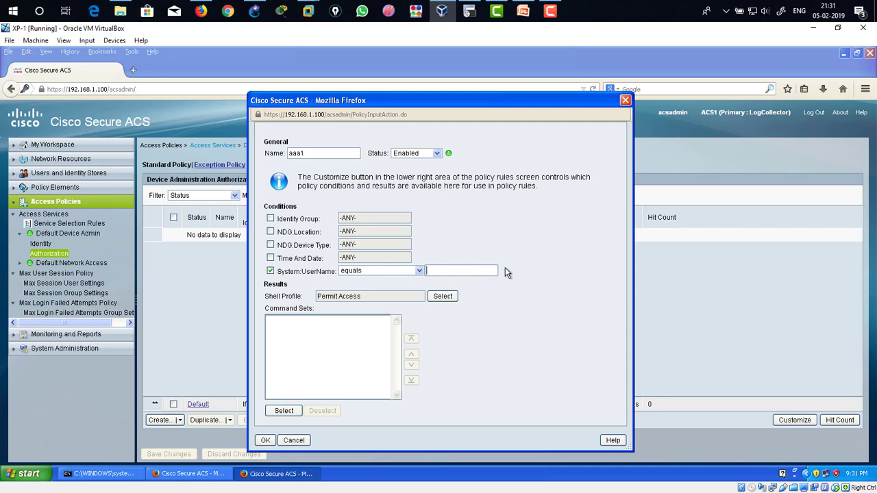
pyautogui.write('aaa1')
# Step: Set the aaa1 rule's shell profile to a1shell
pyautogui.moveTo(312, 154); pyautogui.dragTo(287, 158)
pyautogui.moveTo(447, 272); pyautogui.dragTo(425, 272)
pyautogui.moveTo(458, 274); pyautogui.dragTo(420, 274)
pyautogui.moveTo(328, 154); pyautogui.dragTo(289, 156)
pyautogui.moveTo(450, 272); pyautogui.dragTo(420, 272)
pyautogui.click(442, 297)
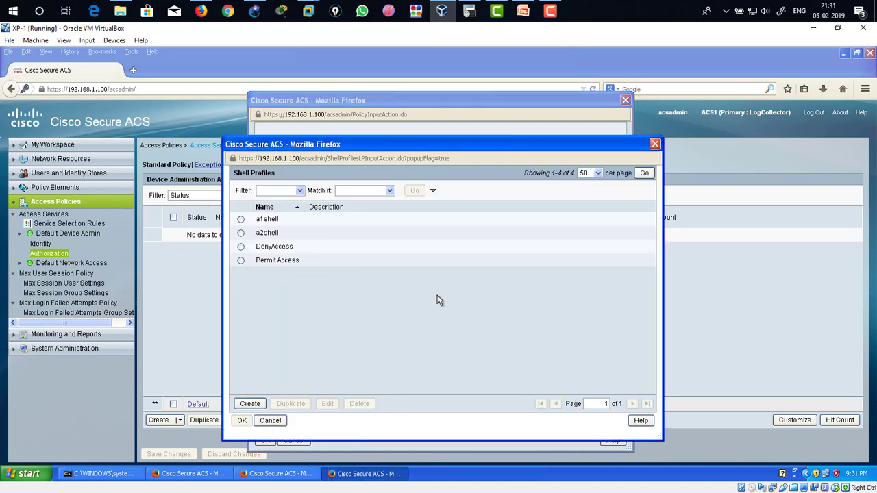
pyautogui.click(241, 220)
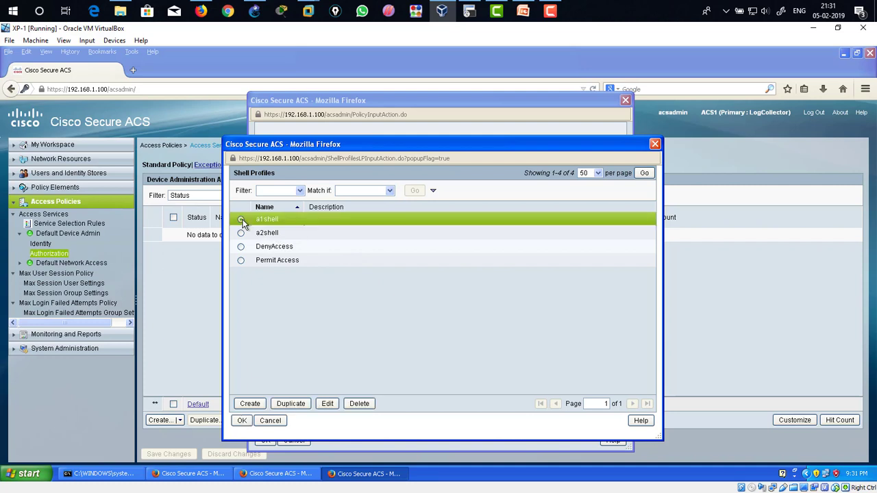
pyautogui.click(242, 421)
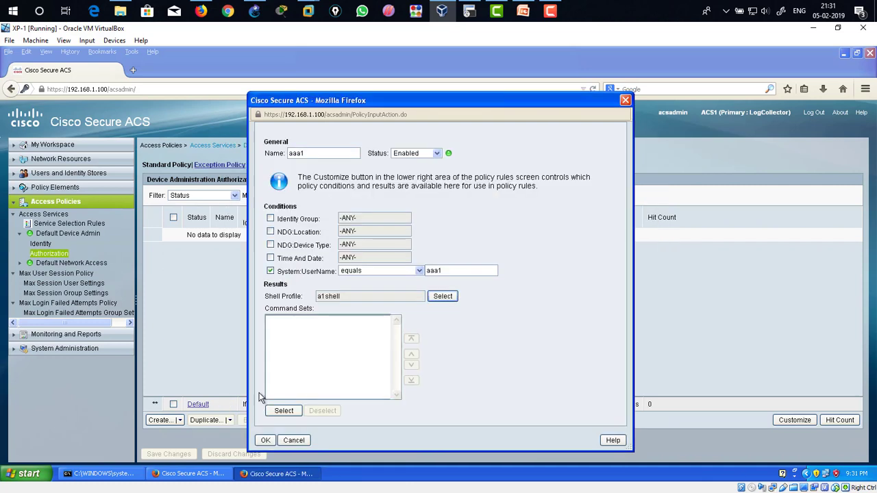
# Step: Add the a1command command set to the aaa1 rule, confirm the rule, and save the authorization policy changes
pyautogui.moveTo(273, 313); pyautogui.dragTo(319, 314)
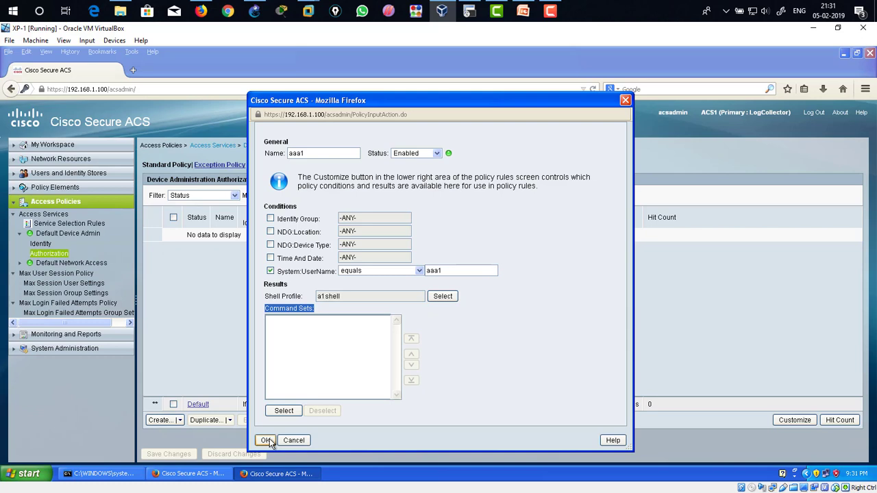
pyautogui.click(285, 410)
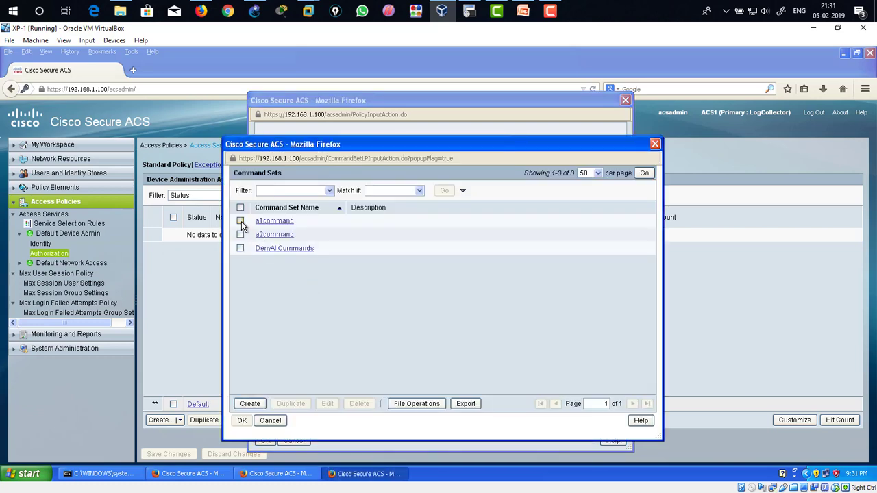
pyautogui.click(239, 220)
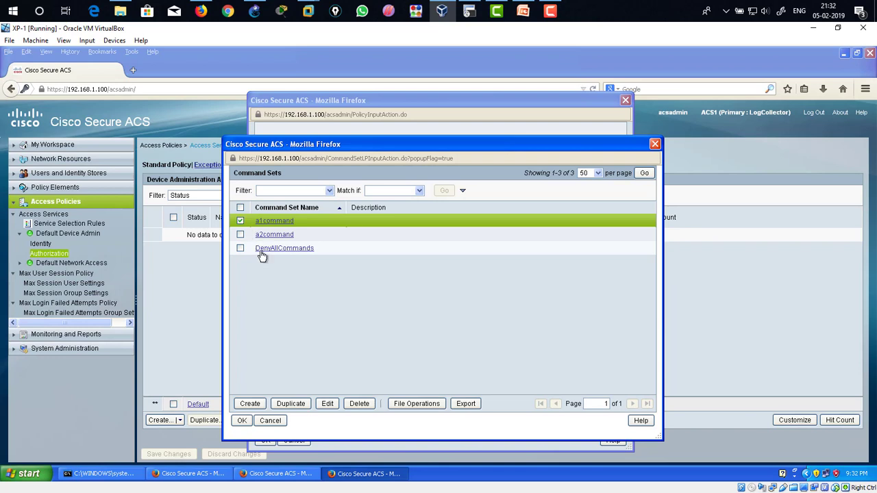
pyautogui.click(244, 420)
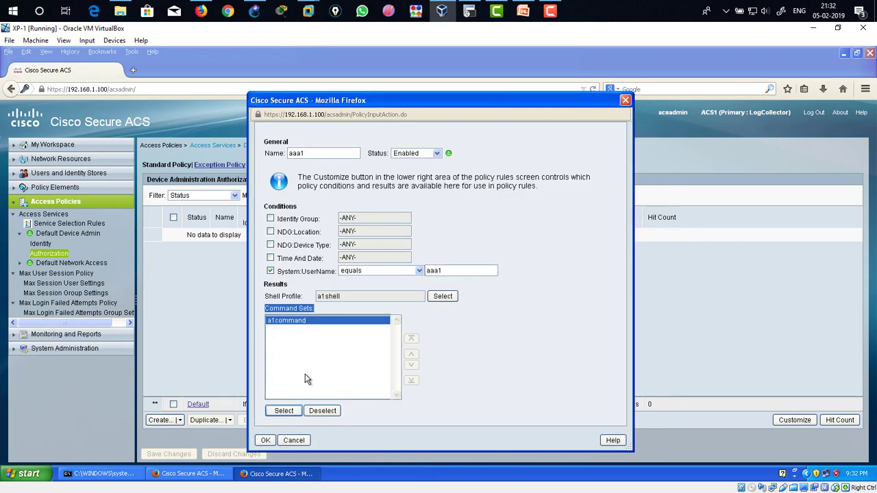
pyautogui.click(265, 440)
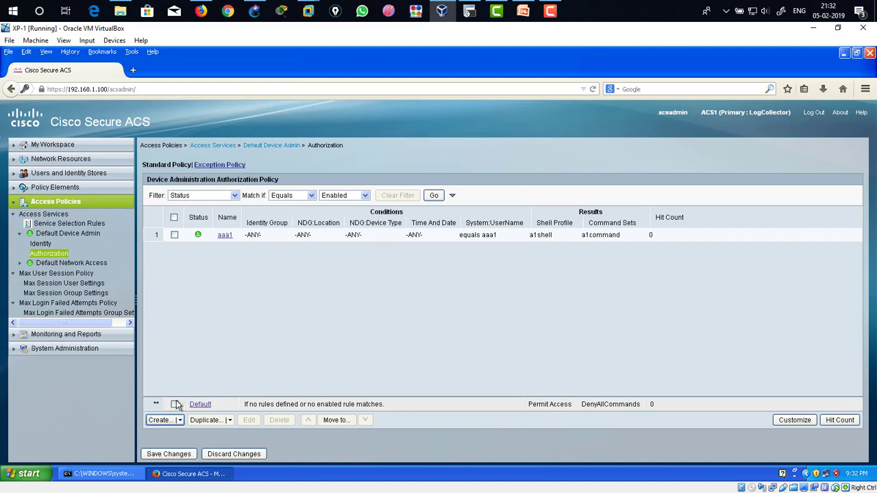
pyautogui.click(168, 453)
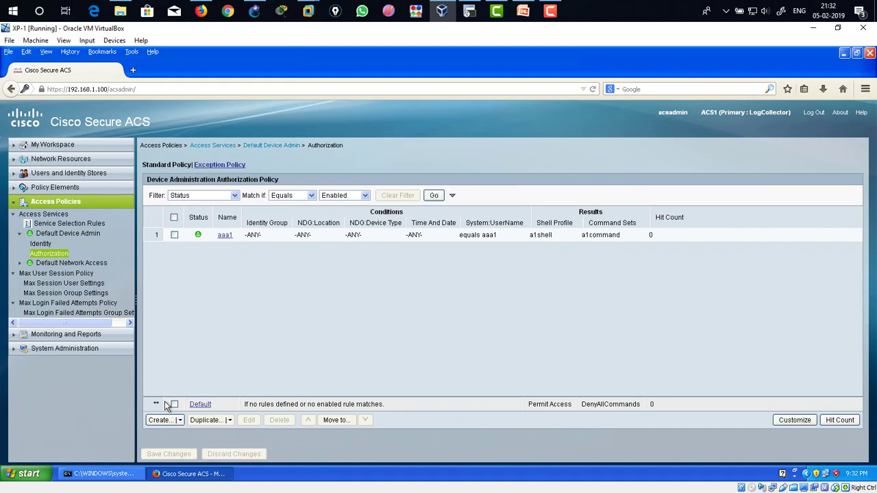
# Step: Create an authorization rule named aaa2 with the condition System:UserName equals aaa2
pyautogui.click(160, 420)
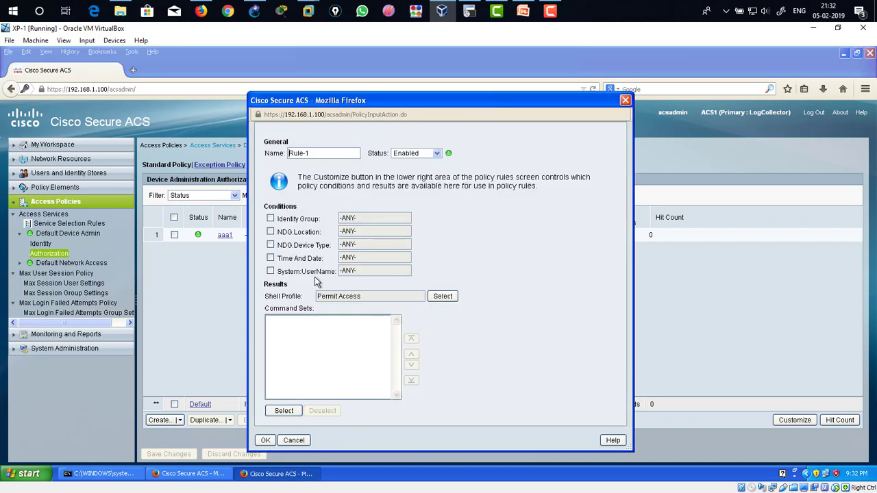
pyautogui.moveTo(314, 155); pyautogui.dragTo(285, 155)
pyautogui.write('aaa2')
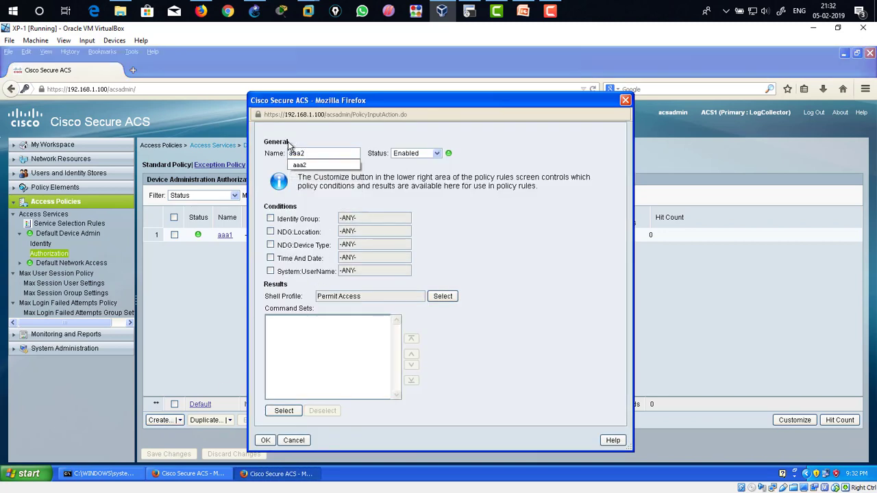
pyautogui.click(310, 165)
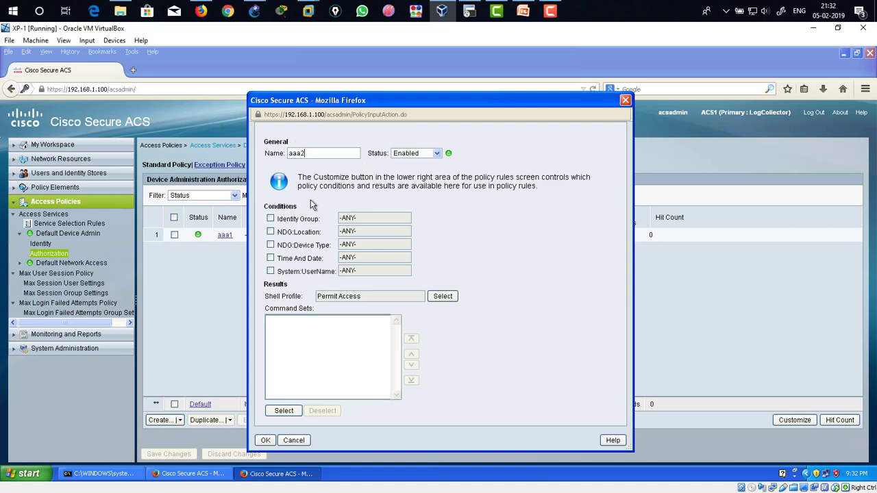
pyautogui.click(271, 271)
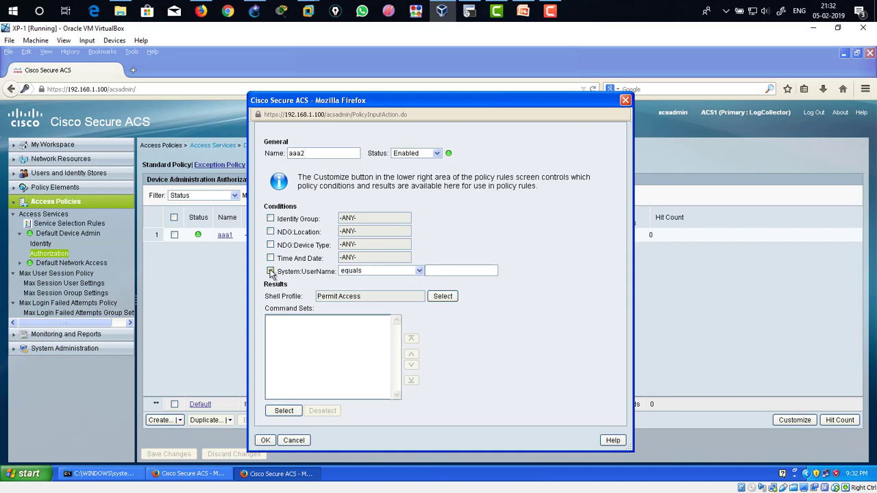
pyautogui.click(453, 272)
pyautogui.write('aaa2')
# Step: Set the aaa2 rule's shell profile to a2shell
pyautogui.click(442, 296)
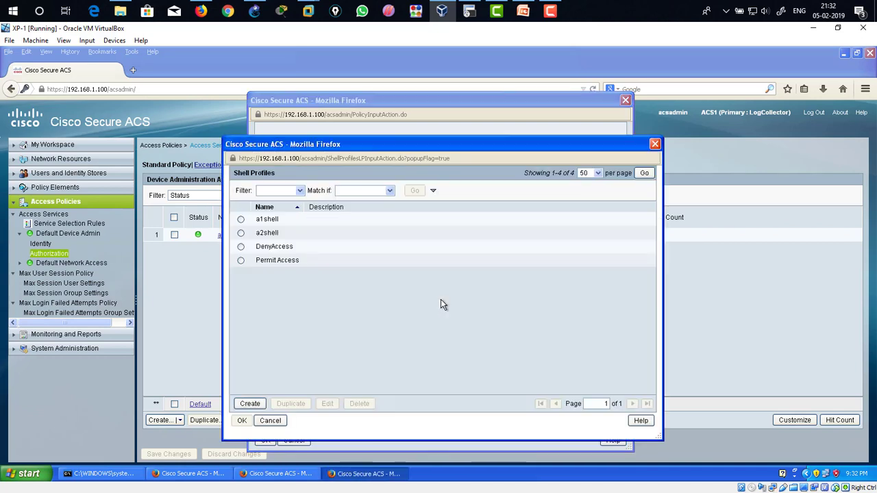
pyautogui.click(241, 234)
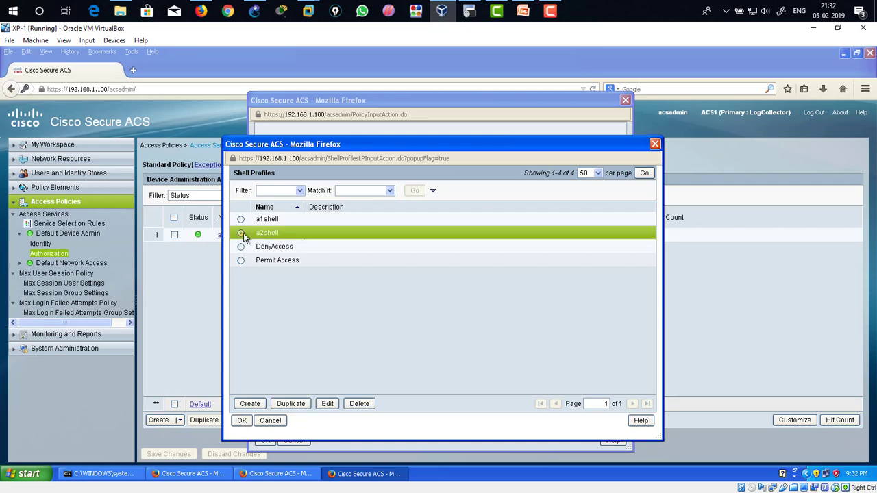
pyautogui.click(241, 420)
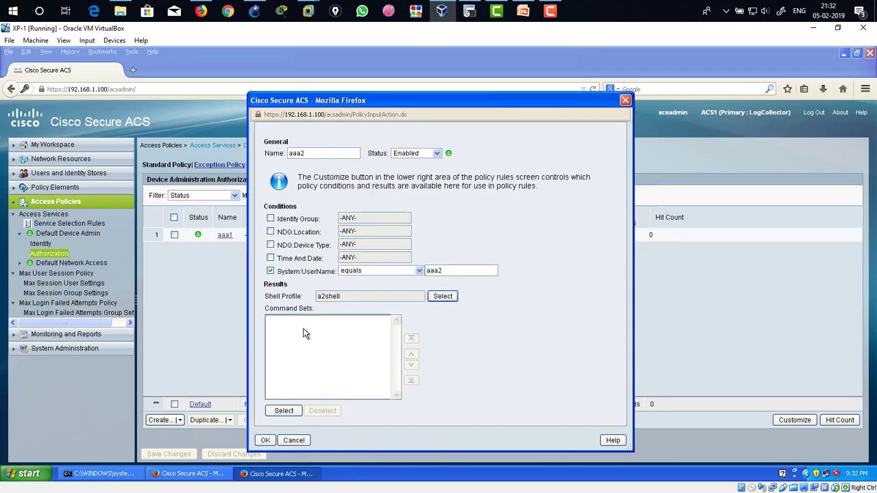
# Step: Add the a2command command set to the aaa2 rule, confirm it, and save the authorization policy changes
pyautogui.click(284, 411)
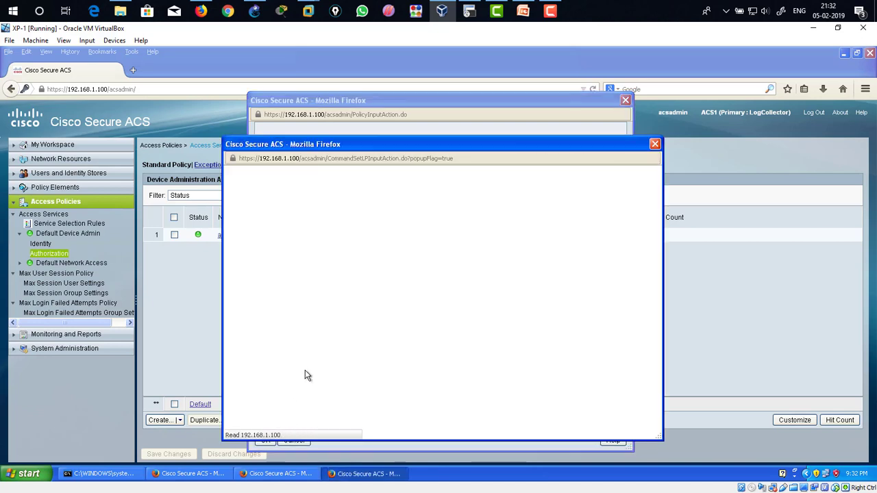
pyautogui.click(241, 235)
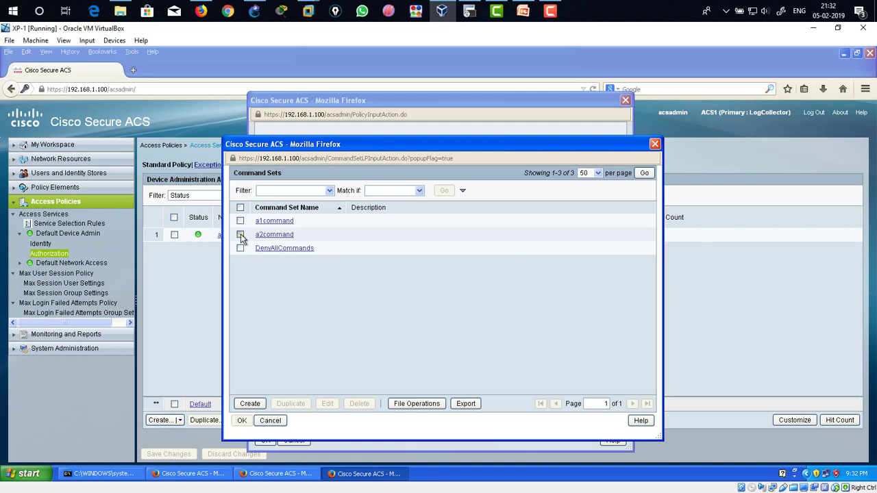
pyautogui.click(242, 421)
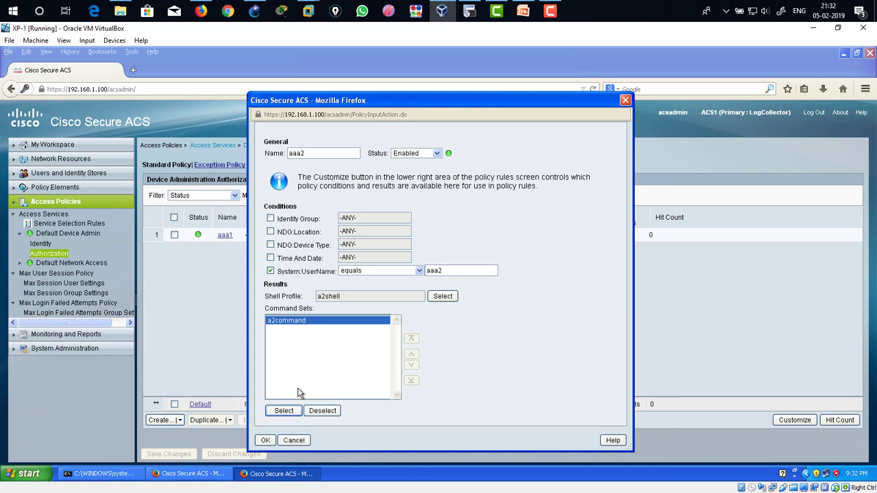
pyautogui.click(268, 442)
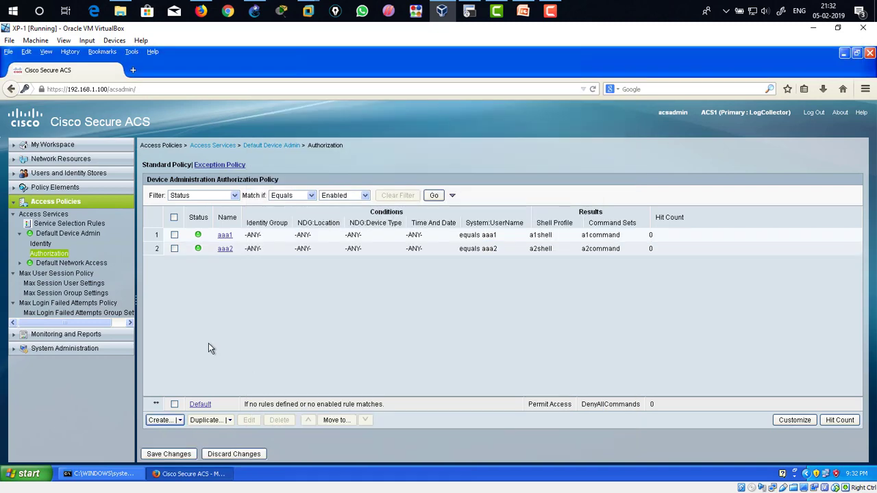
pyautogui.click(169, 454)
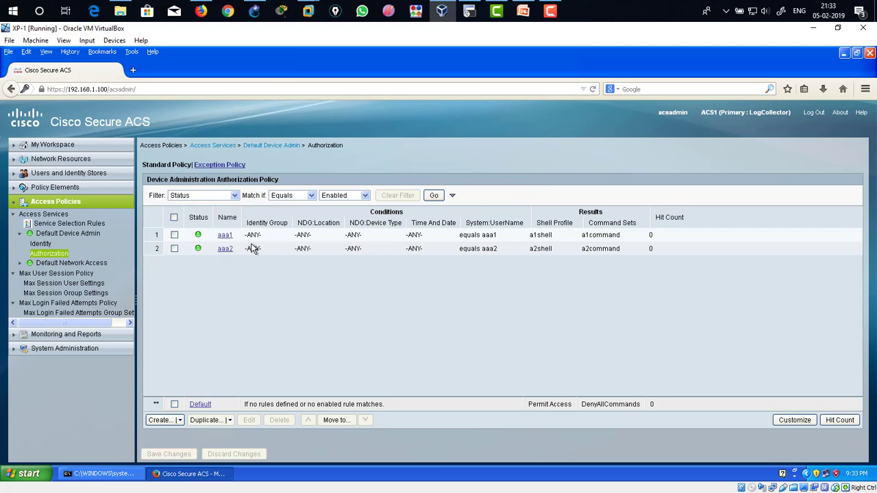
# Step: Minimize the browser on XP and clear the command prompt screen with cls
pyautogui.click(845, 54)
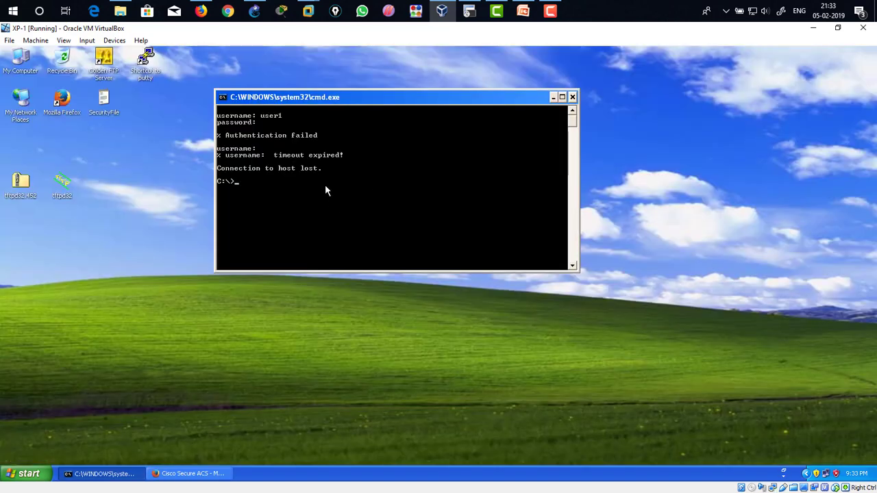
pyautogui.write('cls')
pyautogui.press('Return')
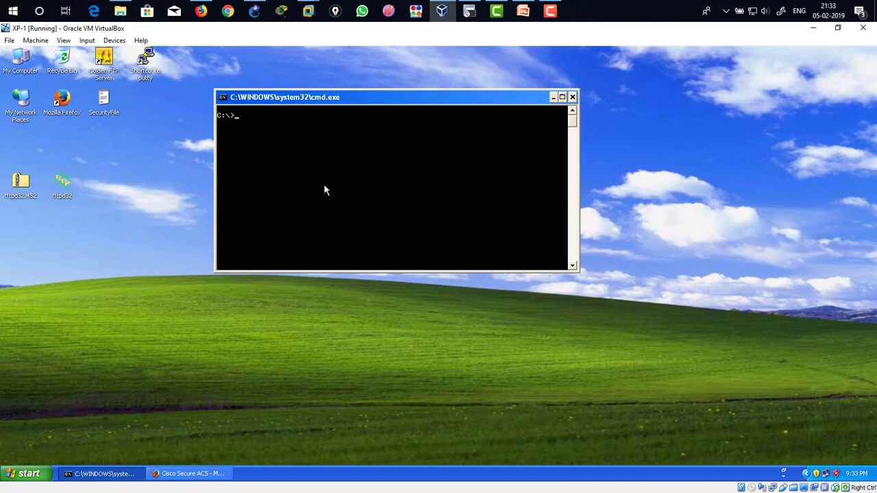
# Step: Run ipconfig in the XP command prompt to check its IP configuration
pyautogui.moveTo(364, 31); pyautogui.dragTo(196, 217)
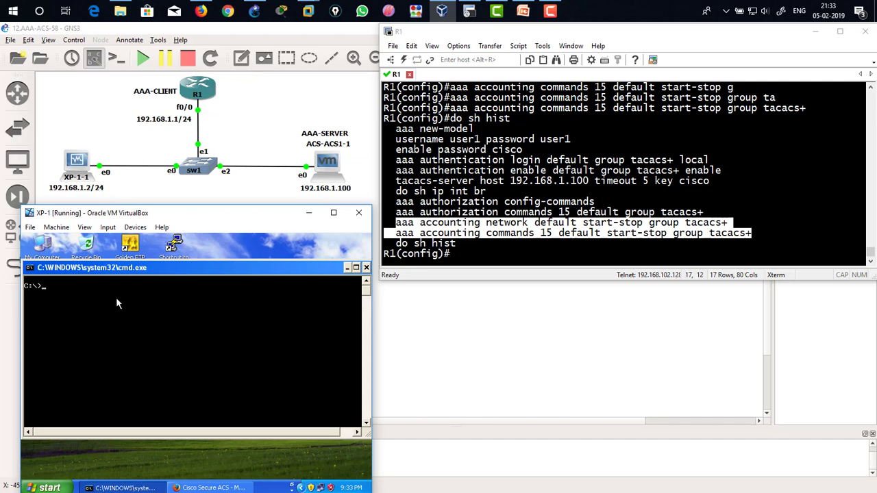
pyautogui.write('ipconfig')
pyautogui.press('Return')
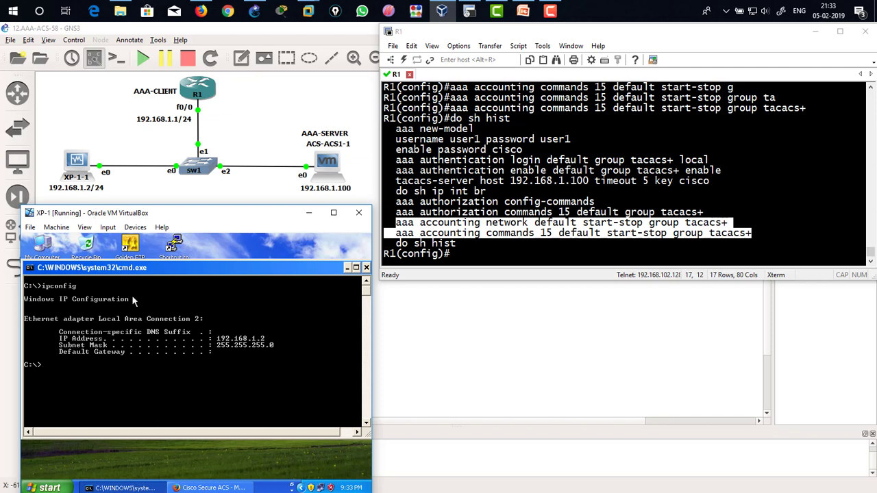
# Step: Clear the screen and open a telnet session to R1 at 192.168.1.1
pyautogui.write('cls')
pyautogui.press('Return')
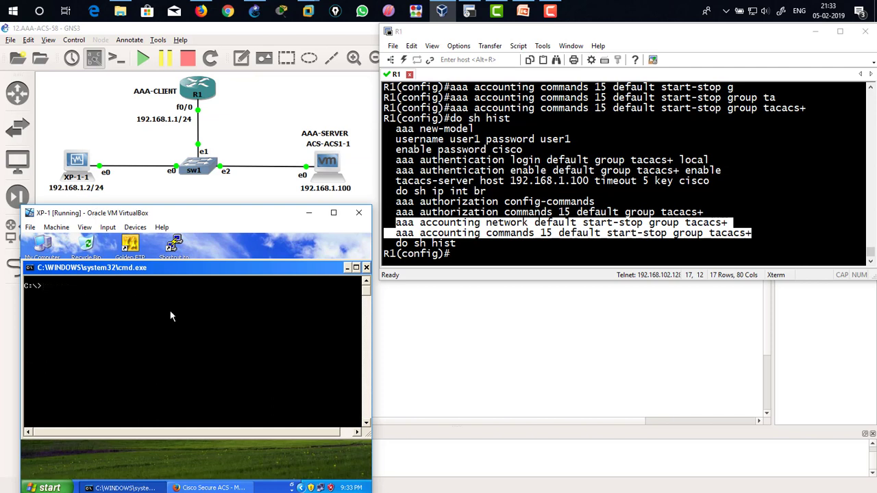
pyautogui.write('cls')
pyautogui.press('BackSpace')
pyautogui.press('BackSpace')
pyautogui.press('BackSpace')
pyautogui.write('telnet 192.168.1.1')
pyautogui.press('Return')
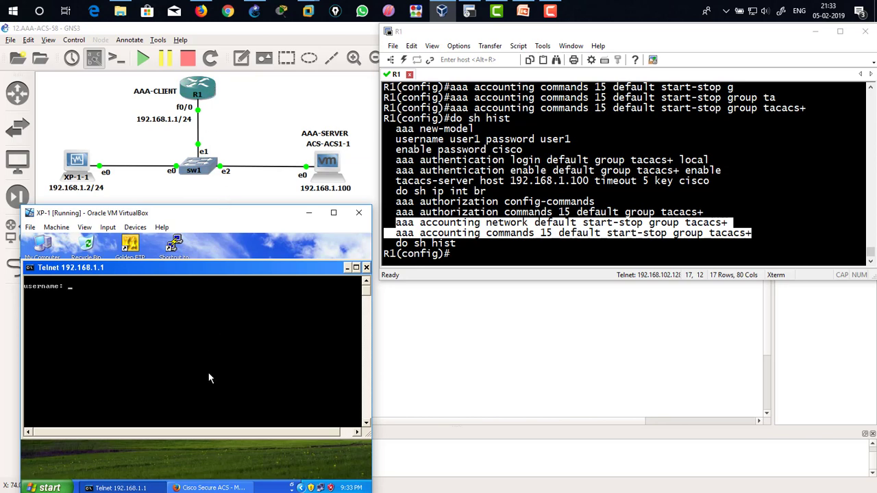
# Step: Try logging in to R1 as user1 with its password
pyautogui.write('user1')
pyautogui.press('Return')
pyautogui.press('Return')
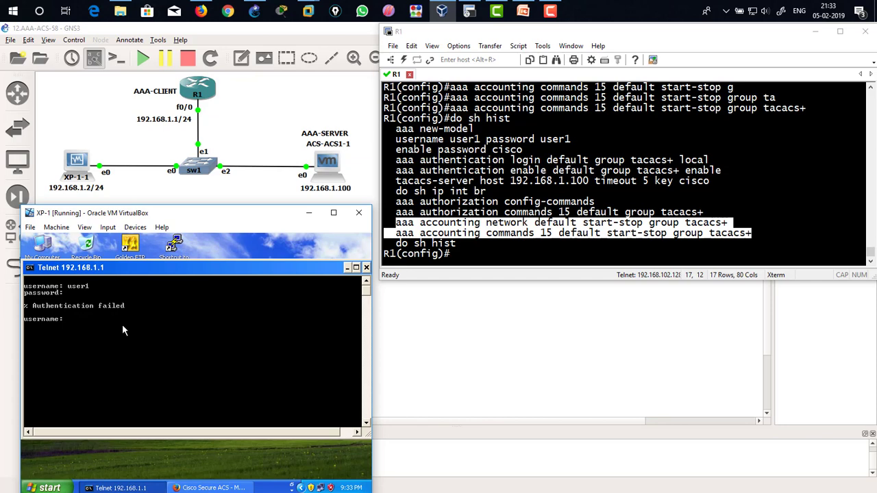
# Step: Log in as aaa1 with its password, then enter privileged mode with enable and its password
pyautogui.write('aaa1')
pyautogui.press('Return')
pyautogui.press('Return')
pyautogui.write('enable')
pyautogui.press('Return')
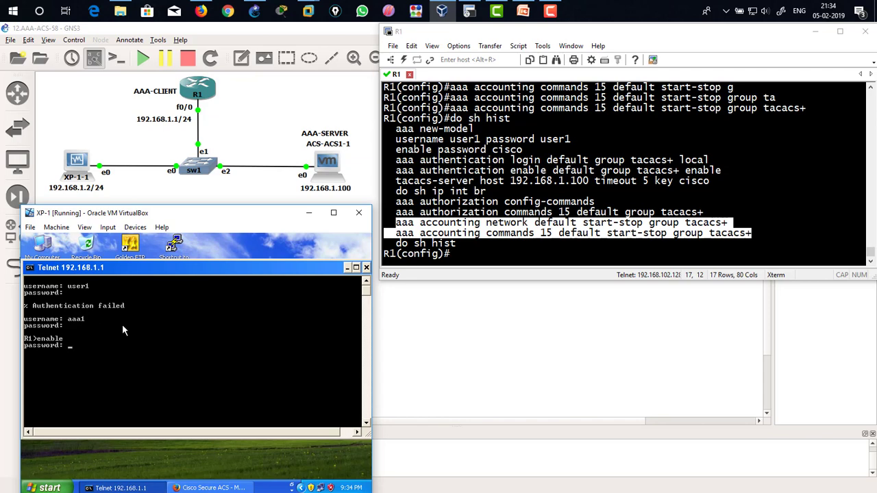
pyautogui.press('Return')
# Step: Run show ip int br and show running-config on R1, paging through the configuration
pyautogui.write('show ip int br')
pyautogui.press('Return')
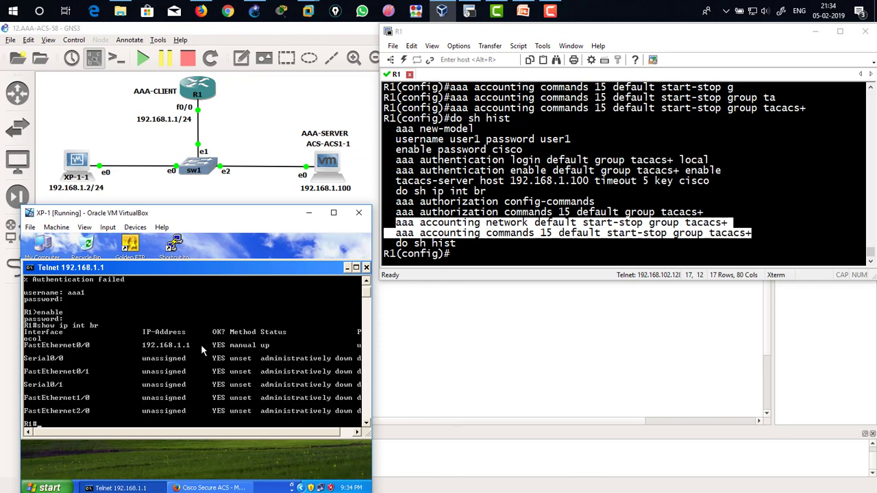
pyautogui.write('sho')
pyautogui.press('Tab')
pyautogui.write('run')
pyautogui.press('Tab')
pyautogui.press('Return')
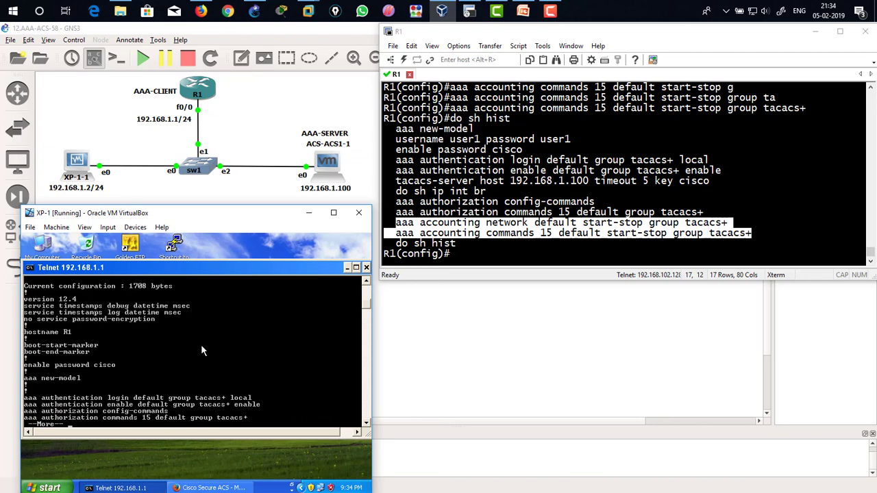
pyautogui.press('space')
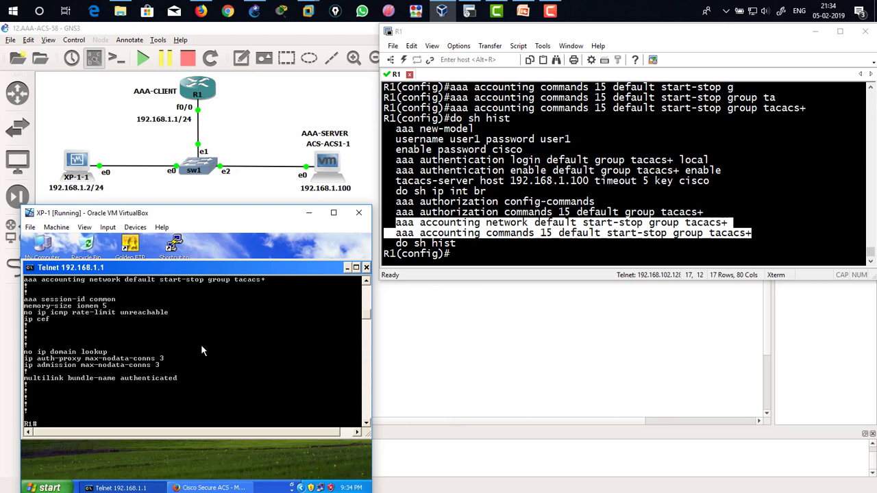
# Step: Try show startup-config and configure terminal to test aaa1's command authorization
pyautogui.write('sho')
pyautogui.press('Tab')
pyautogui.write('star')
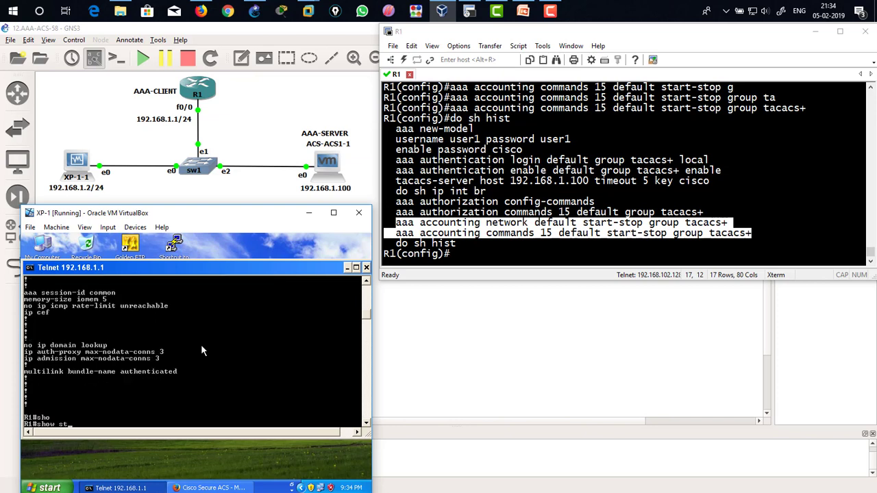
pyautogui.press('Tab')
pyautogui.press('Return')
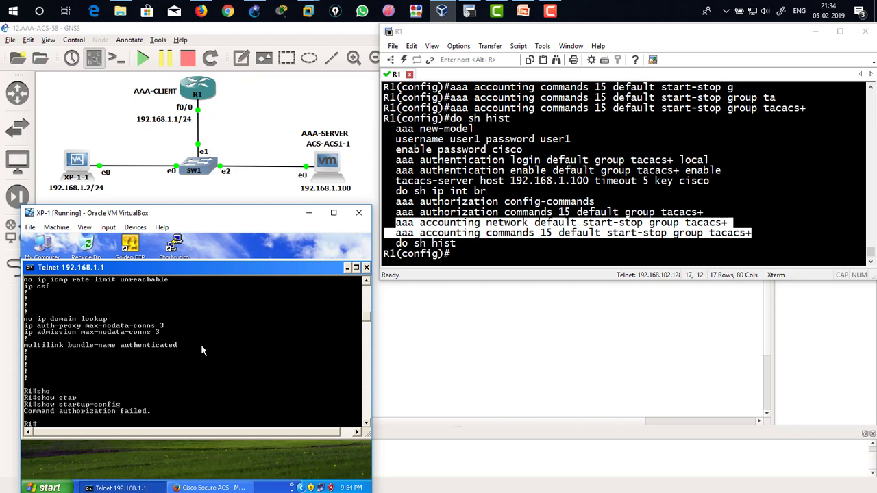
pyautogui.write('configure terminal')
pyautogui.press('Return')
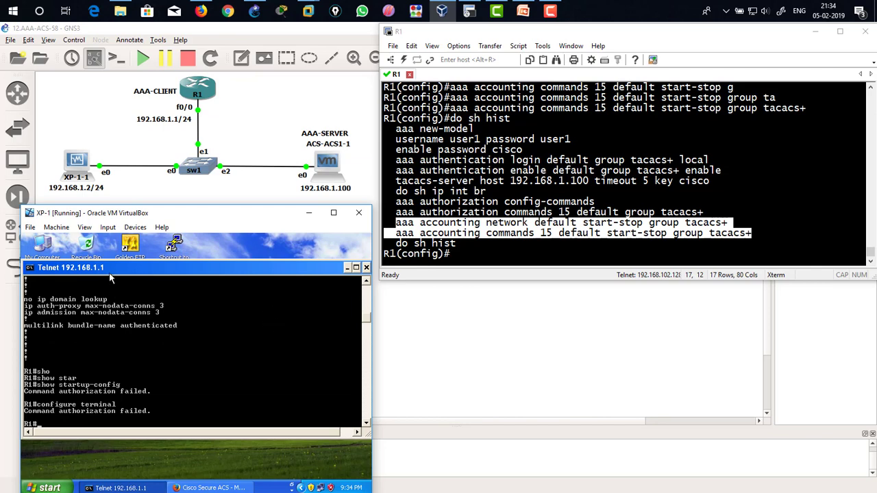
# Step: Maximize the XP virtual machine window and switch back to the Cisco Secure ACS browser
pyautogui.moveTo(111, 268); pyautogui.dragTo(113, 251)
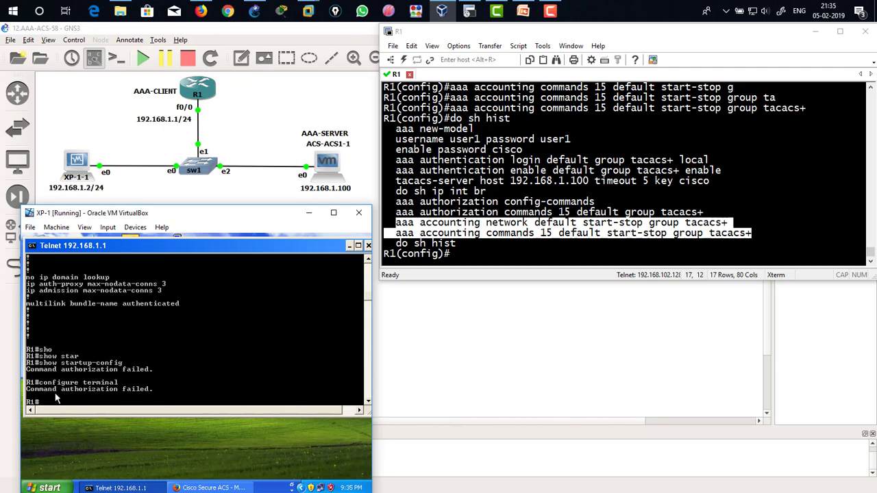
pyautogui.doubleClick(185, 213)
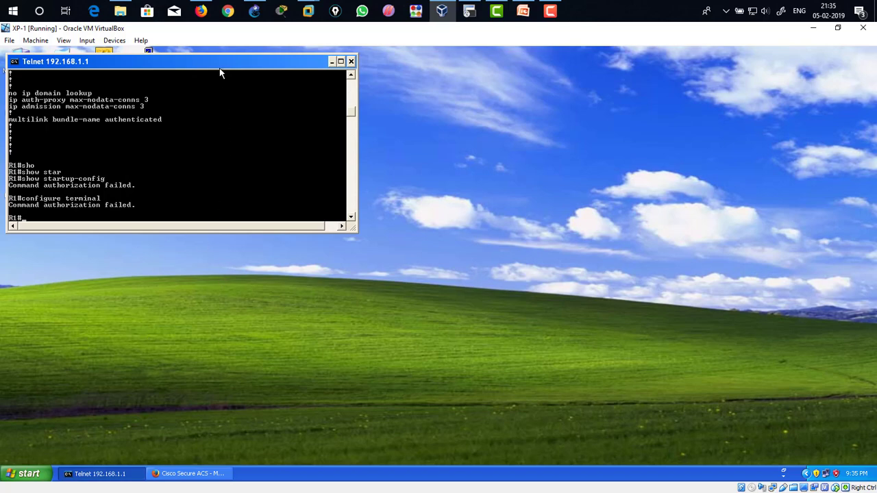
pyautogui.moveTo(221, 69); pyautogui.dragTo(277, 123)
pyautogui.click(189, 473)
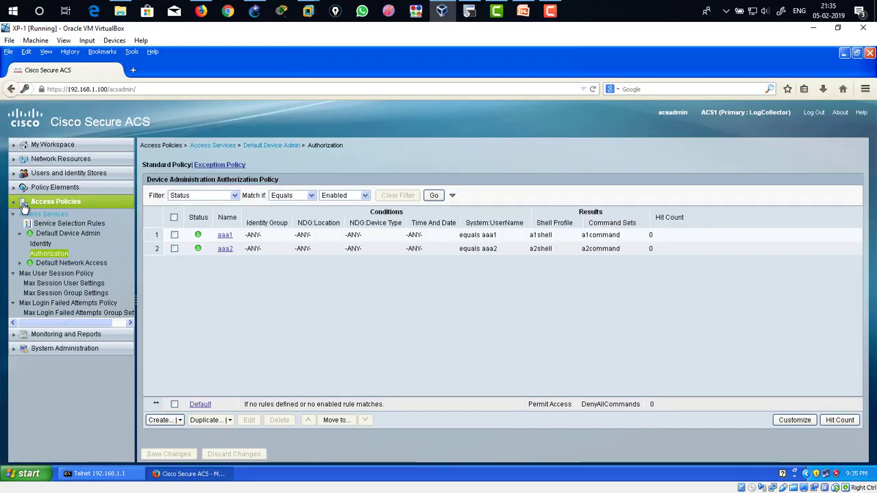
# Step: Add a Permit rule for show startup-config to the a1command command set and submit it
pyautogui.click(13, 202)
pyautogui.click(14, 187)
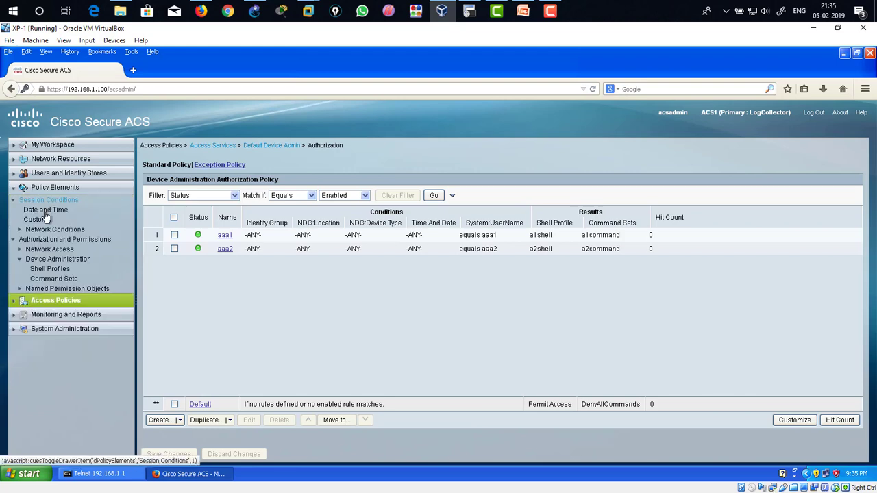
pyautogui.click(54, 279)
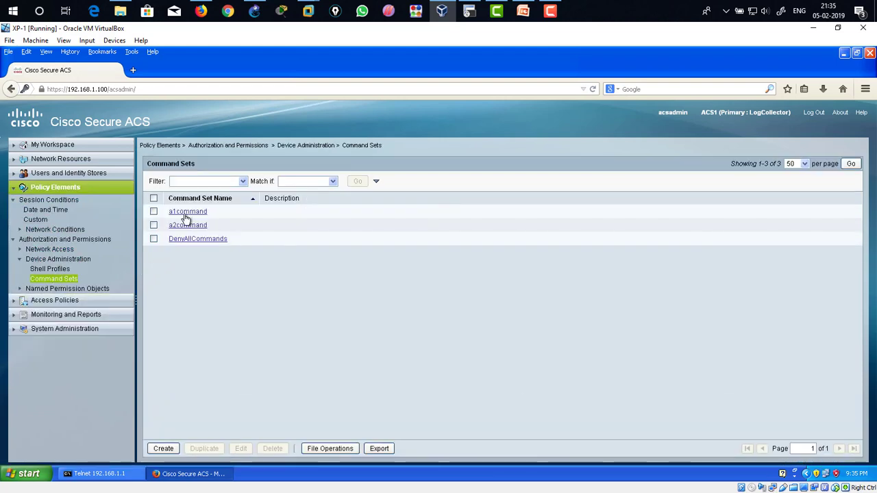
pyautogui.click(186, 215)
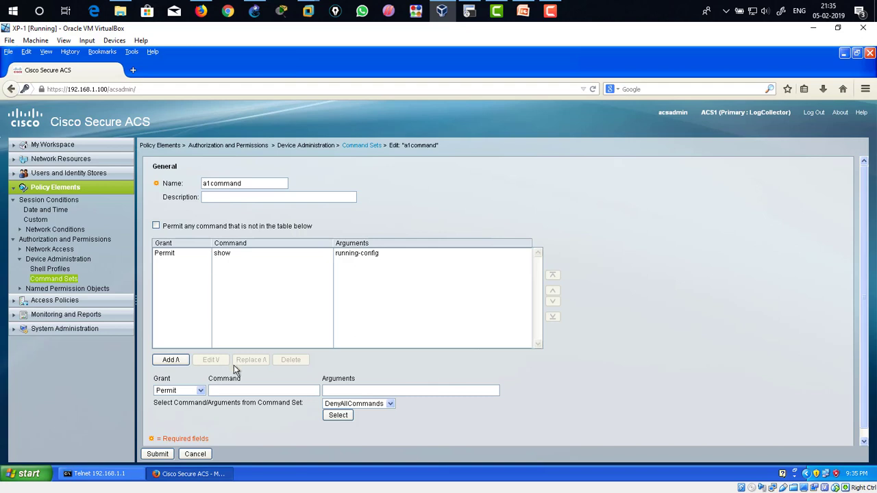
pyautogui.click(232, 394)
pyautogui.write('show')
pyautogui.write('startup')
pyautogui.write('-config')
pyautogui.click(171, 361)
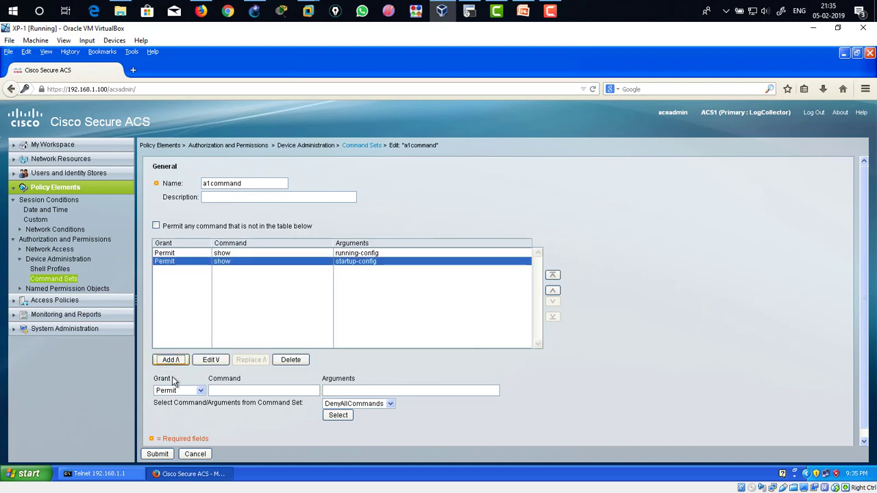
pyautogui.click(162, 454)
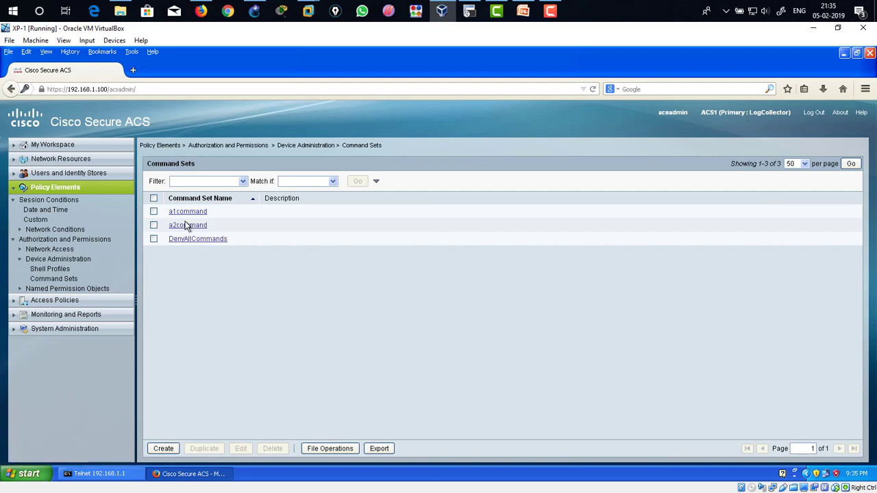
# Step: In the R1 telnet session, rerun show running-config and show startup-config to retest aaa1's command authorization
pyautogui.click(99, 474)
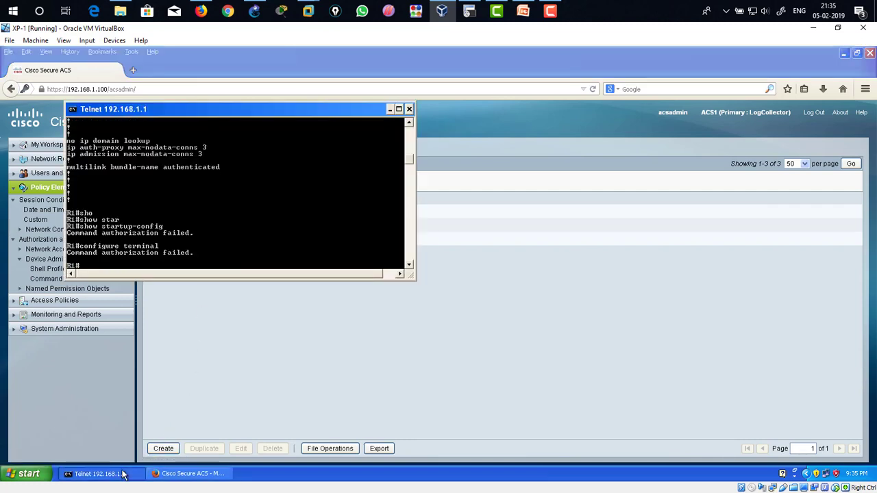
pyautogui.moveTo(243, 113); pyautogui.dragTo(255, 111)
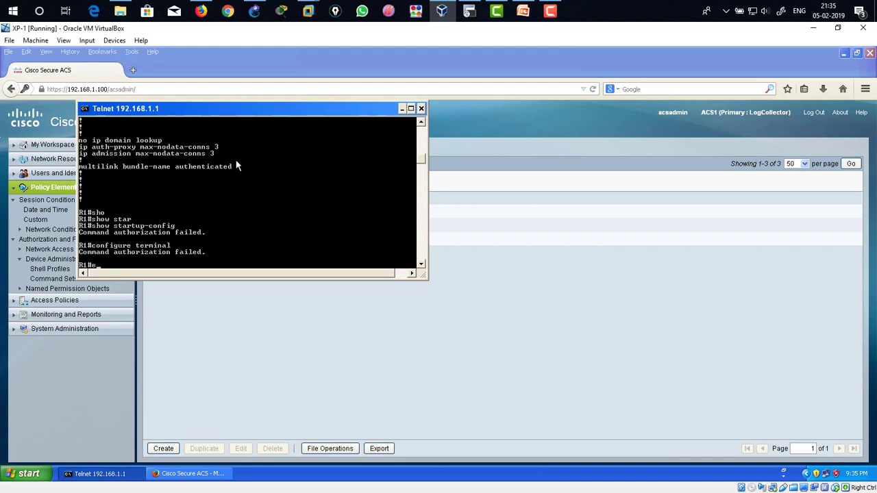
pyautogui.write('show run')
pyautogui.press('Return')
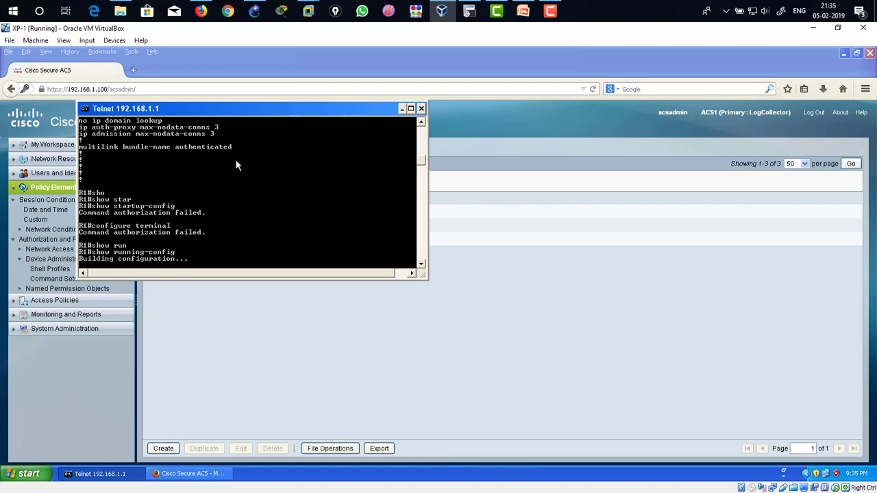
pyautogui.write('show')
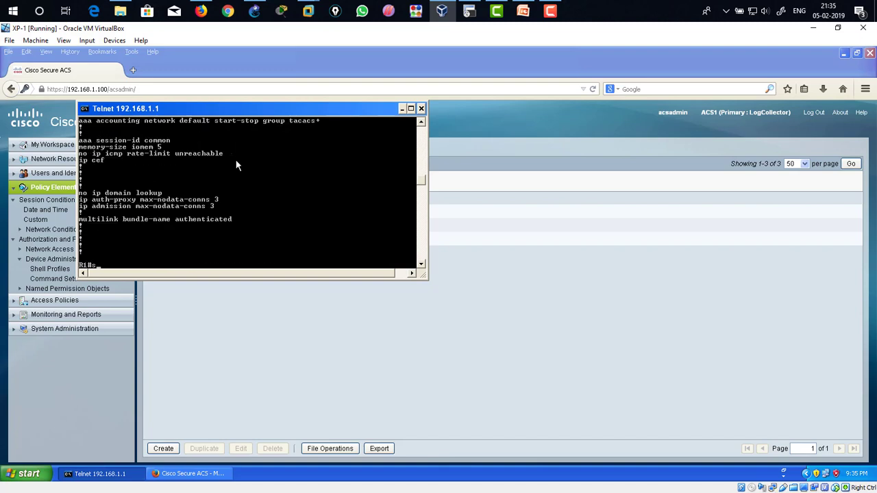
pyautogui.press('Tab')
pyautogui.write('star')
pyautogui.press('Tab')
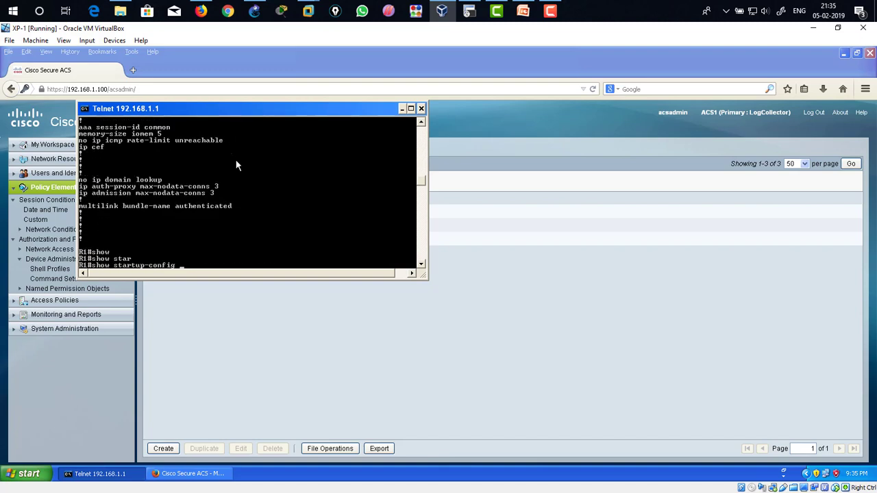
pyautogui.press('Return')
pyautogui.press('q')
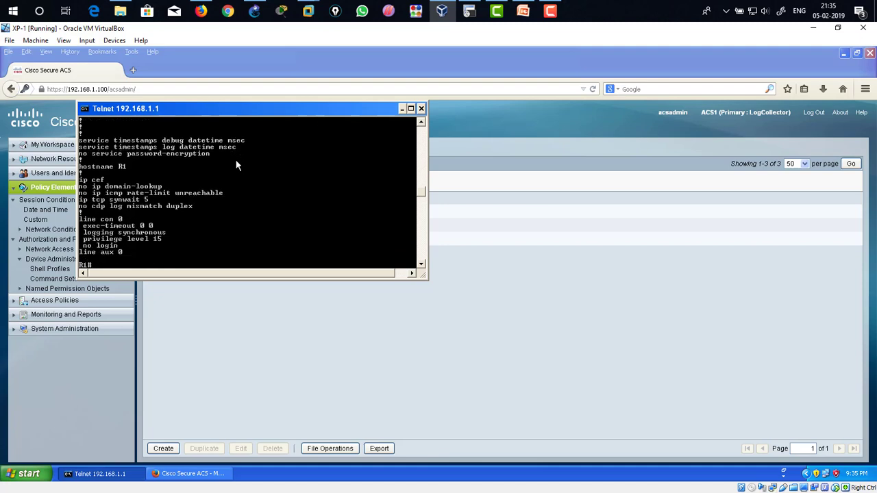
# Step: Try configure terminal and conf t again as aaa1 on R1
pyautogui.write('configr')
pyautogui.write('e term')
pyautogui.press('BackSpace')
pyautogui.press('BackSpace')
pyautogui.press('BackSpace')
pyautogui.press('BackSpace')
pyautogui.write('terminb')
pyautogui.press('BackSpace')
pyautogui.press('BackSpace')
pyautogui.press('BackSpace')
pyautogui.press('BackSpace')
pyautogui.press('BackSpace')
pyautogui.press('Return')
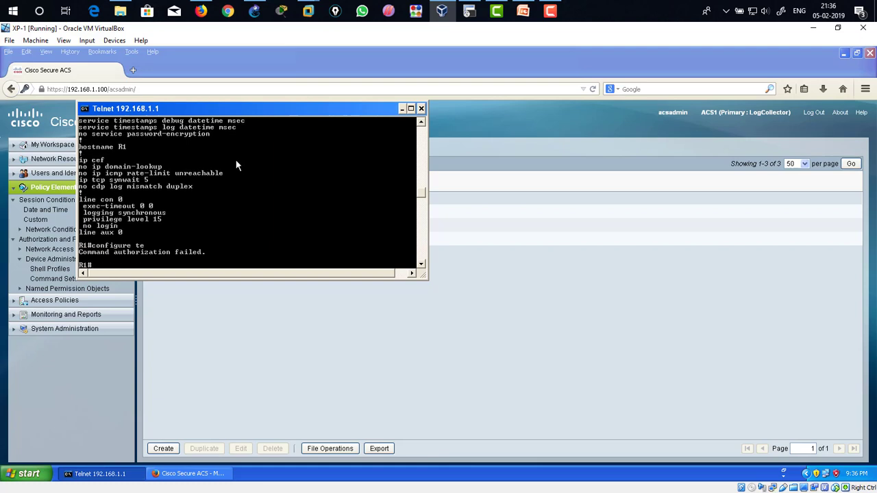
pyautogui.write('f t')
pyautogui.press('Return')
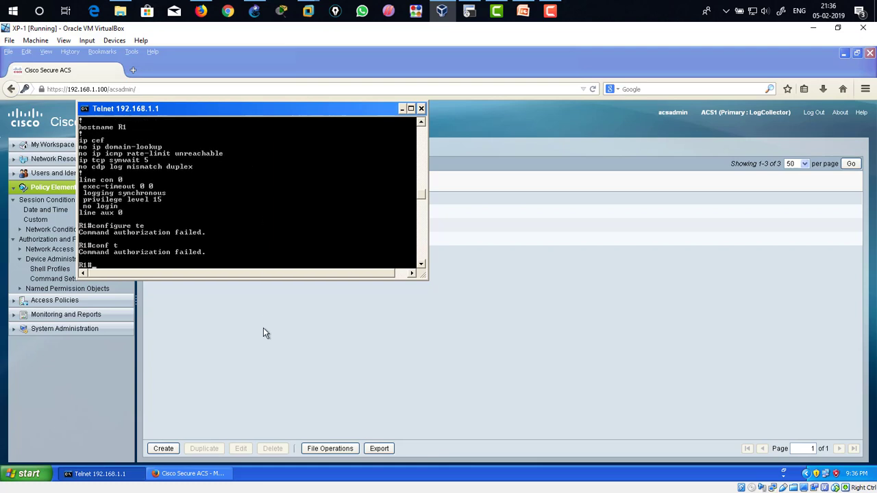
# Step: Add a Permit rule for configure terminal to the a1command command set and submit it
pyautogui.click(264, 328)
pyautogui.click(193, 211)
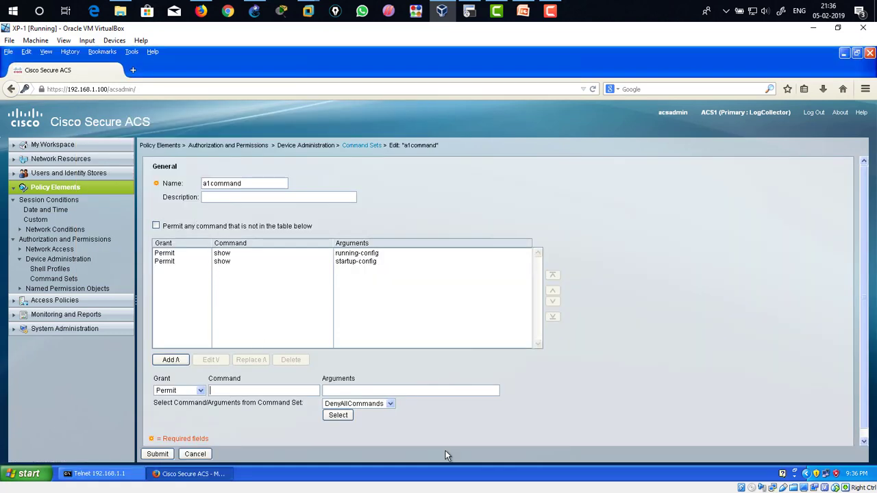
pyautogui.write('configure')
pyautogui.press('Tab')
pyautogui.write('terminal')
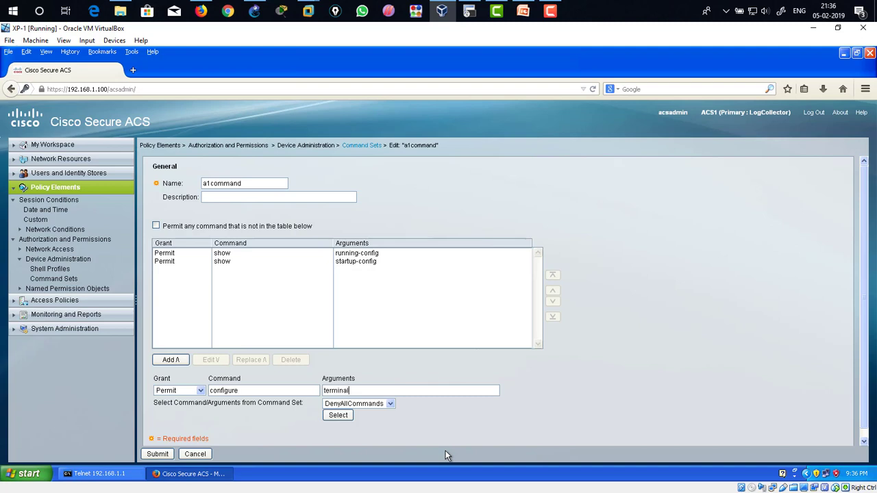
pyautogui.click(178, 362)
pyautogui.click(157, 454)
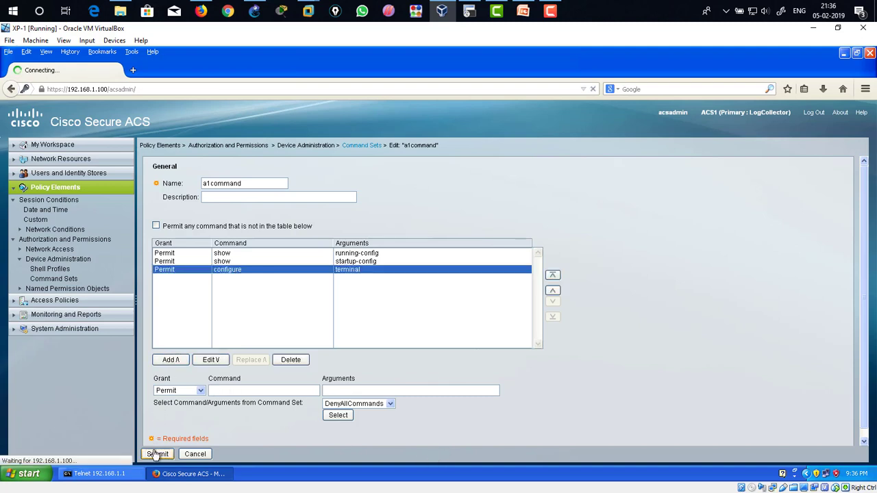
# Step: Enter configuration mode as aaa1 and try do sh ip int br and router eigrp 100
pyautogui.click(76, 475)
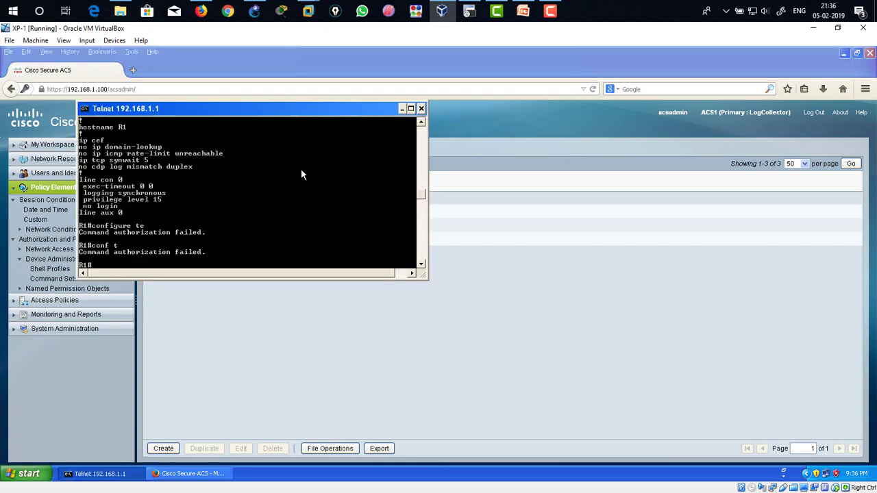
pyautogui.write('conf t')
pyautogui.press('Return')
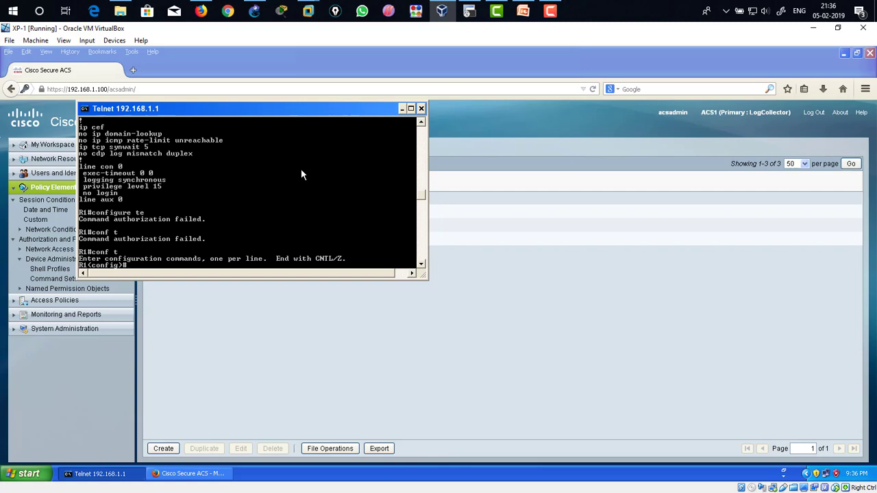
pyautogui.write('do sh ip int br')
pyautogui.press('Return')
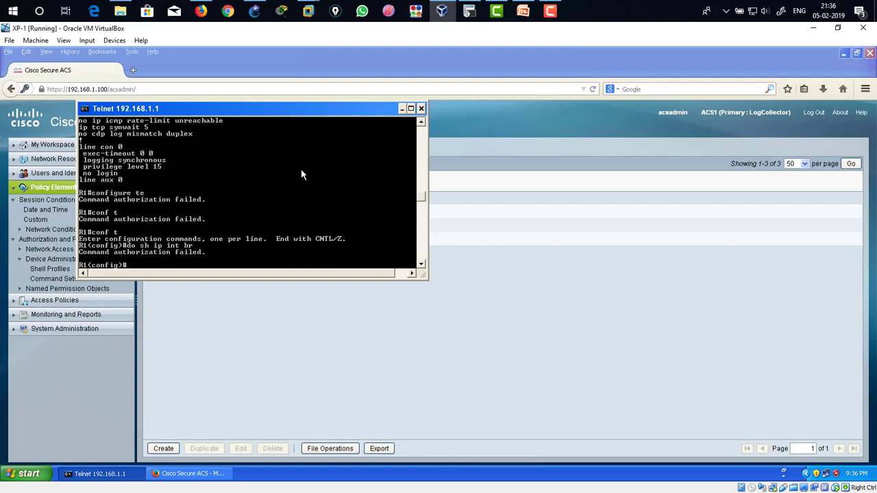
pyautogui.write('router eigg')
pyautogui.press('Tab')
pyautogui.write('100')
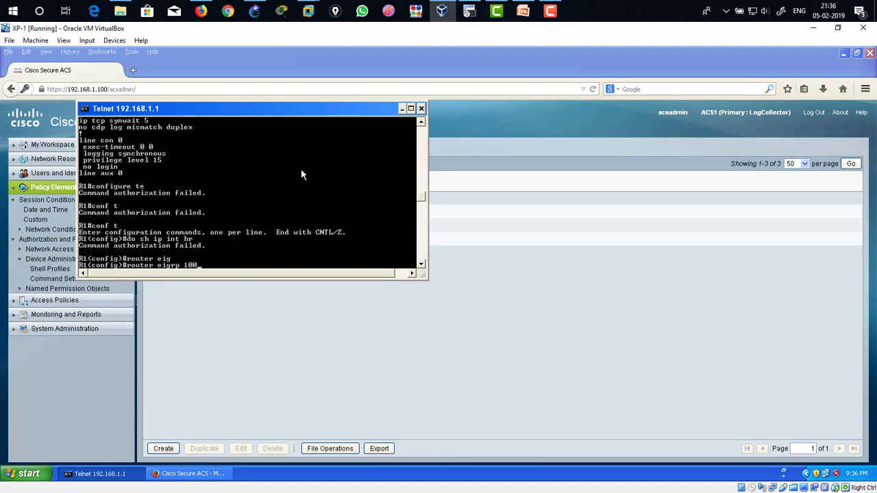
pyautogui.press('Return')
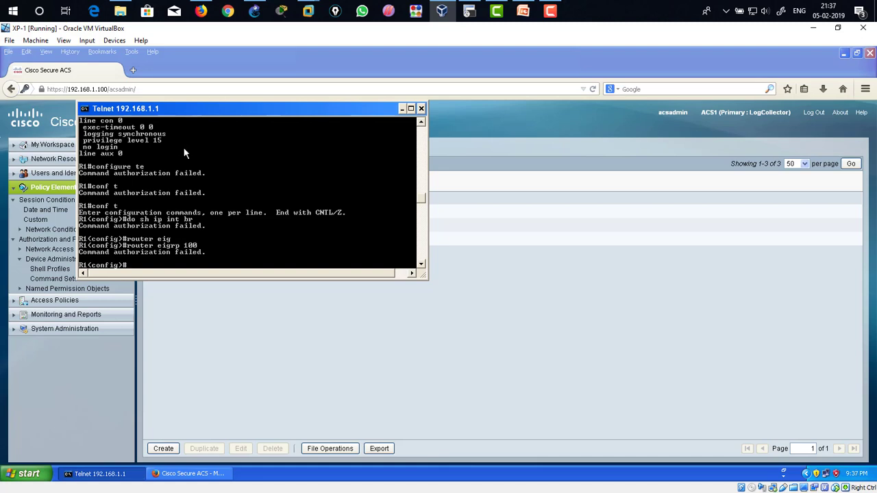
# Step: Exit configuration mode and the telnet session, then clear the command prompt
pyautogui.moveTo(199, 111); pyautogui.dragTo(261, 150)
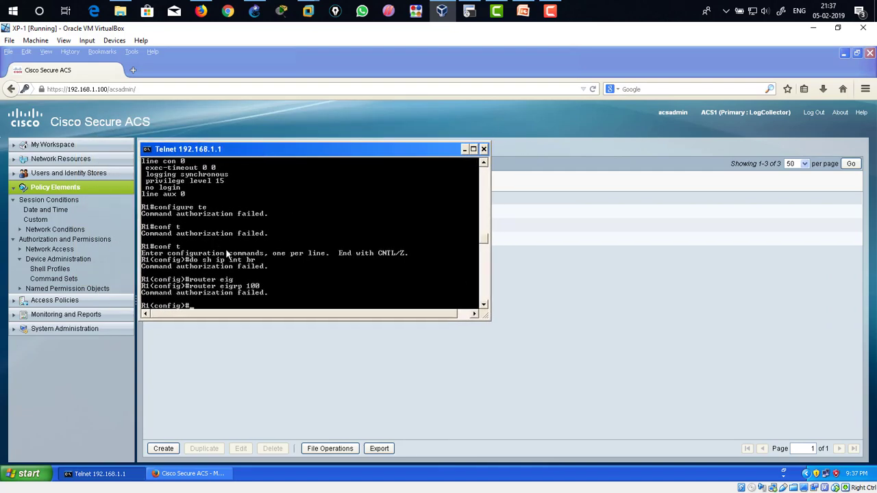
pyautogui.write('exit')
pyautogui.press('Return')
pyautogui.press('Return')
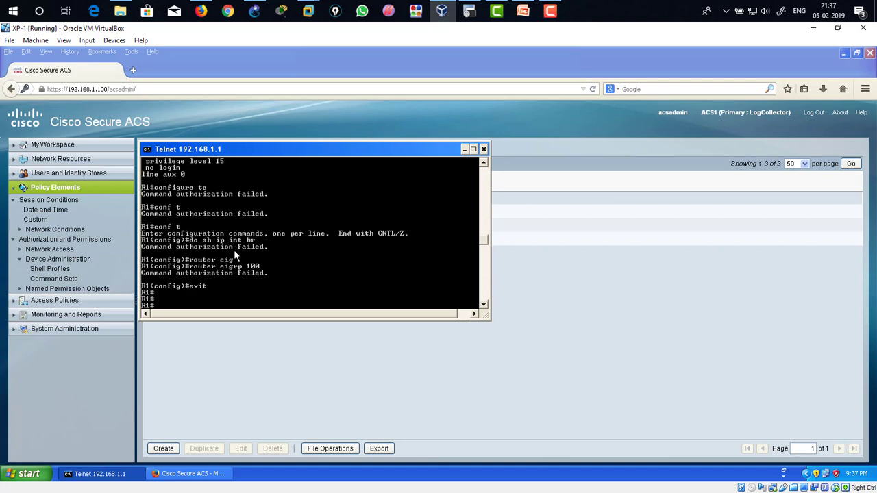
pyautogui.write('exit')
pyautogui.press('Return')
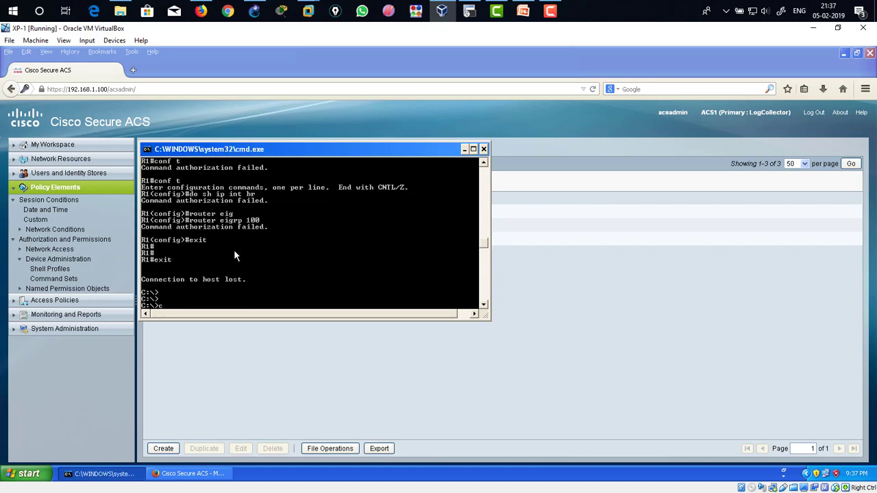
pyautogui.write('cls')
pyautogui.press('Return')
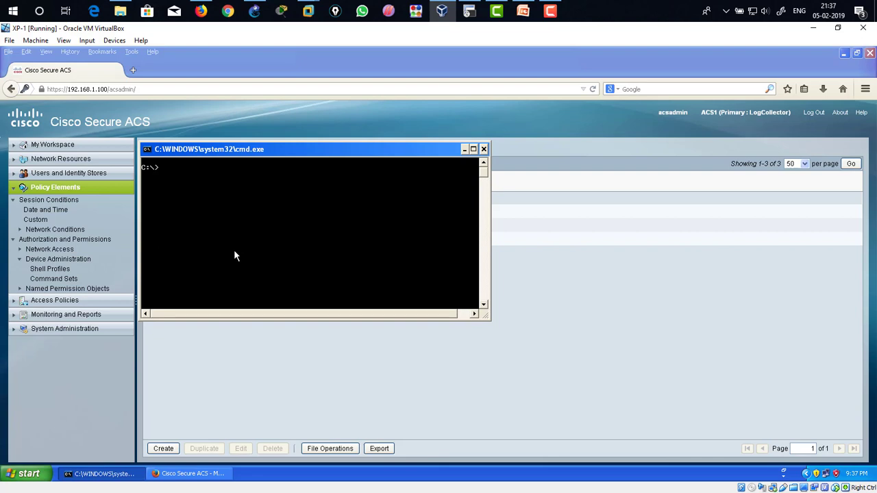
# Step: Telnet to 192.168.1.1, log in as aaa2 with its password, and enter privileged mode with enable and its password
pyautogui.write('telnet 192.168.1.1')
pyautogui.press('Return')
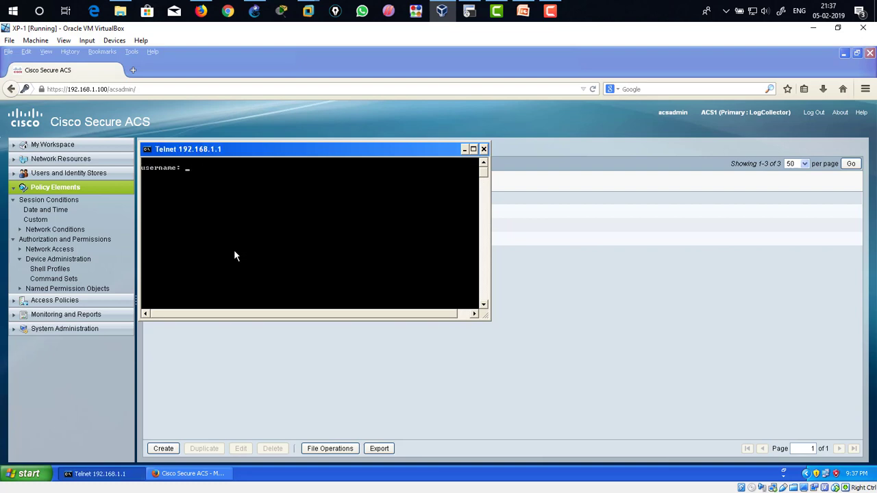
pyautogui.write('user')
pyautogui.press('BackSpace')
pyautogui.press('BackSpace')
pyautogui.press('BackSpace')
pyautogui.press('BackSpace')
pyautogui.write('aaa2')
pyautogui.press('Return')
pyautogui.press('Return')
pyautogui.write('enable')
pyautogui.press('Return')
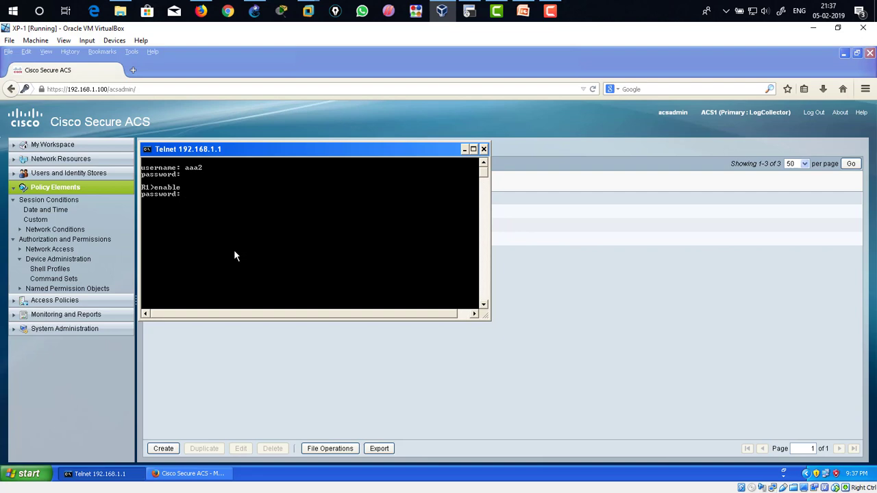
pyautogui.press('Return')
# Step: Run show ip int br, show running-config and show startup-config as aaa2 to test its authorization
pyautogui.write('show ip int br')
pyautogui.press('Return')
pyautogui.write('sho run')
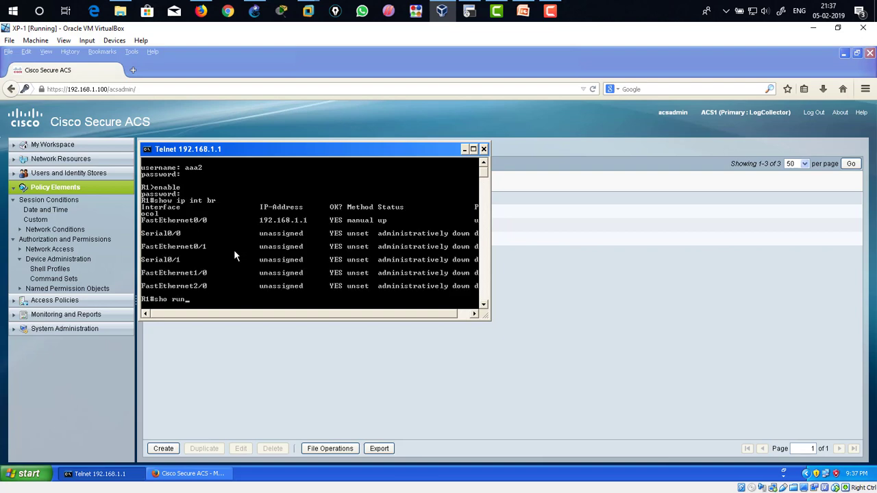
pyautogui.press('Tab')
pyautogui.press('Return')
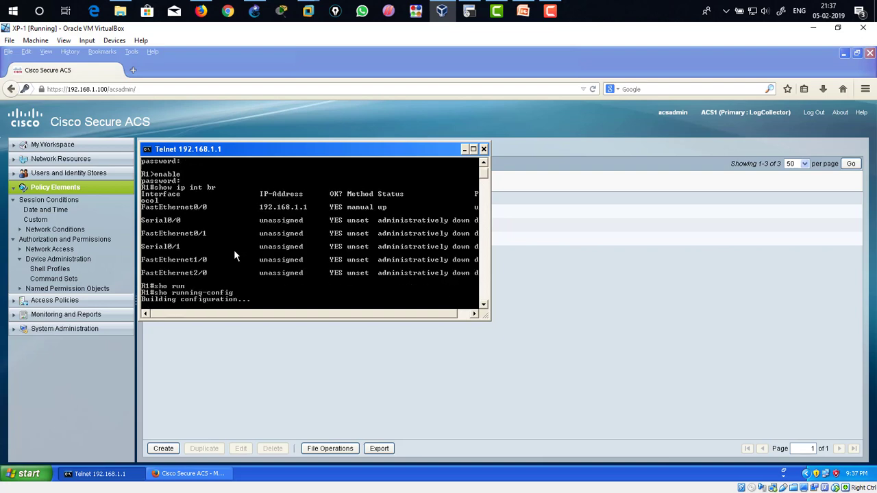
pyautogui.press('space')
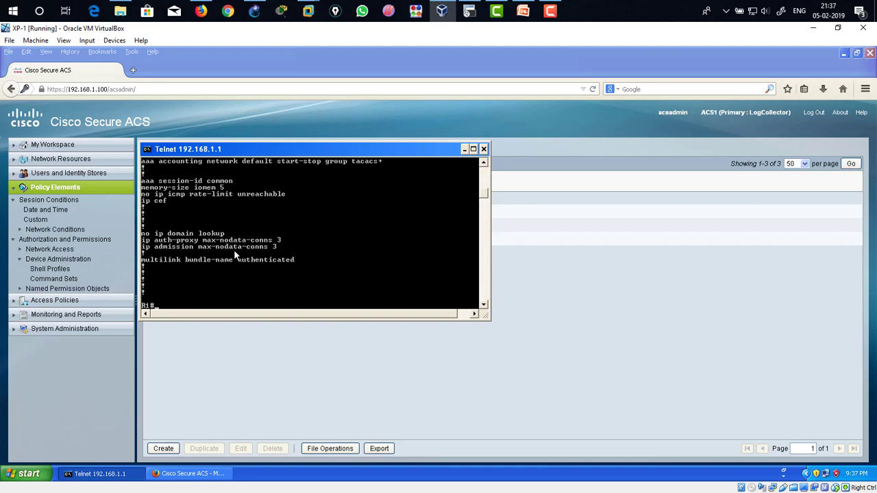
pyautogui.write('show')
pyautogui.write(' run')
pyautogui.press('Return')
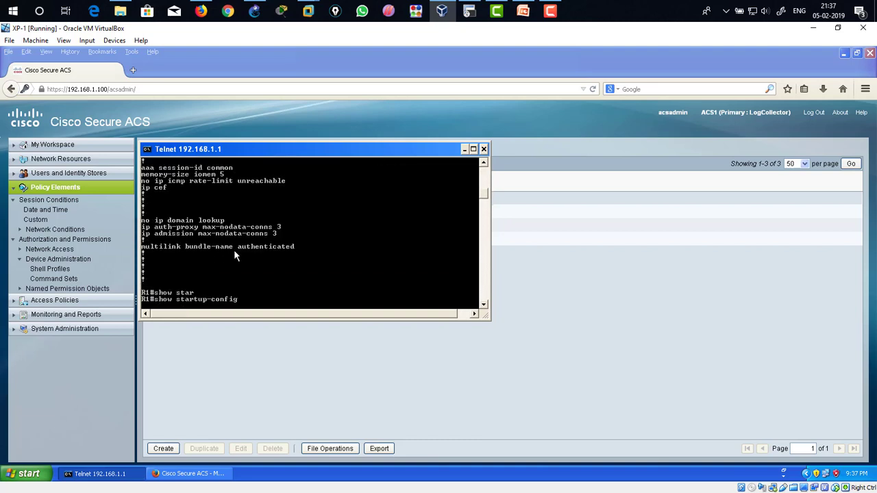
# Step: As aaa2, enter configuration mode, start EIGRP process 100 and add network 192.168.1.0 to test command authorization
pyautogui.write('configure terminal')
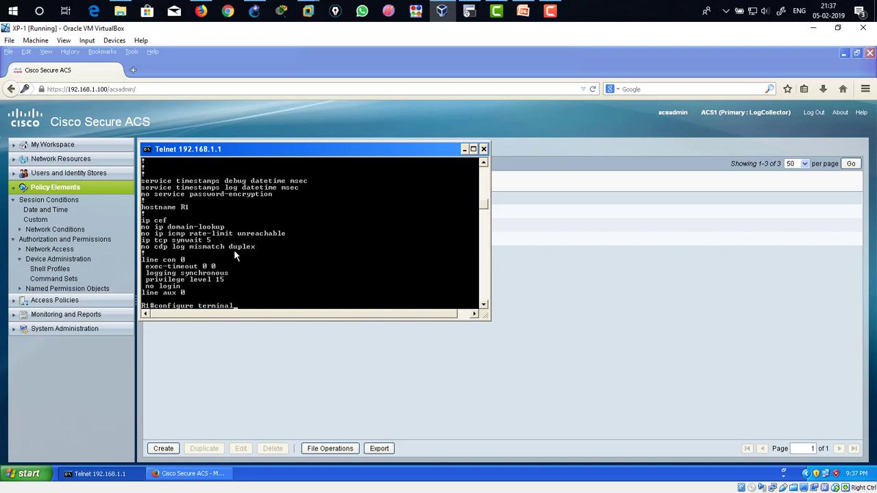
pyautogui.press('Return')
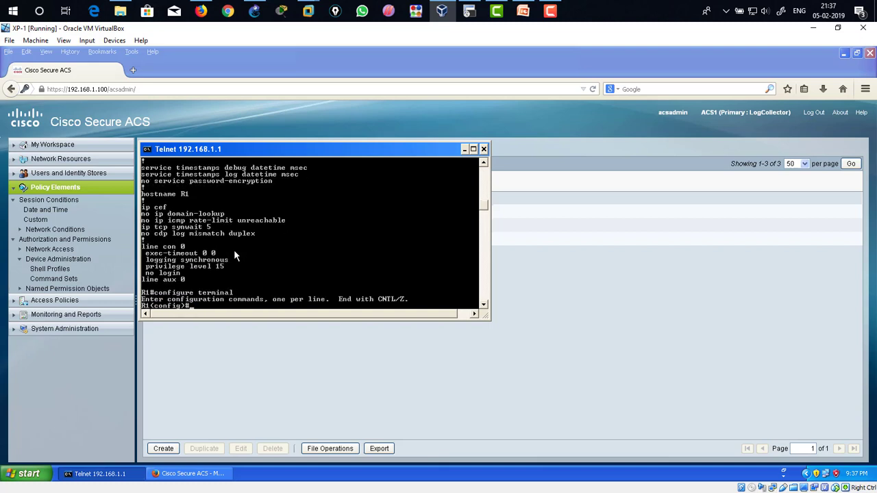
pyautogui.write('router ei 100')
pyautogui.press('Return')
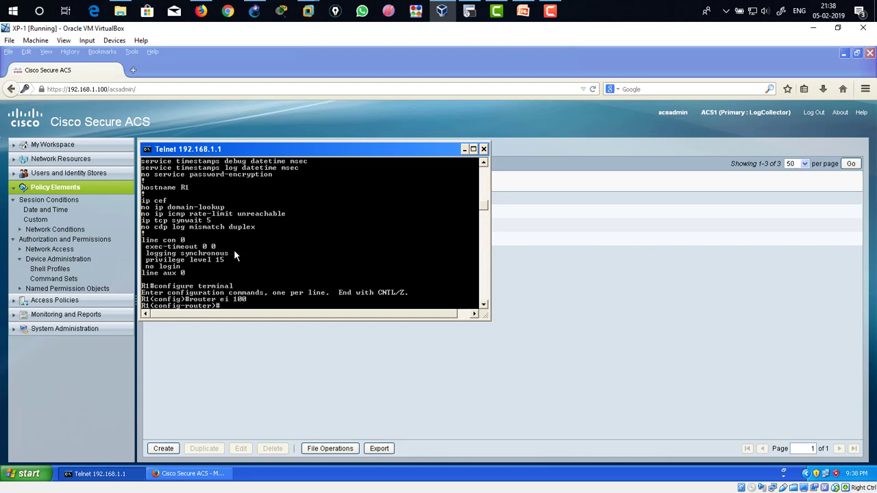
pyautogui.write('net')
pyautogui.press('Tab')
pyautogui.write('19')
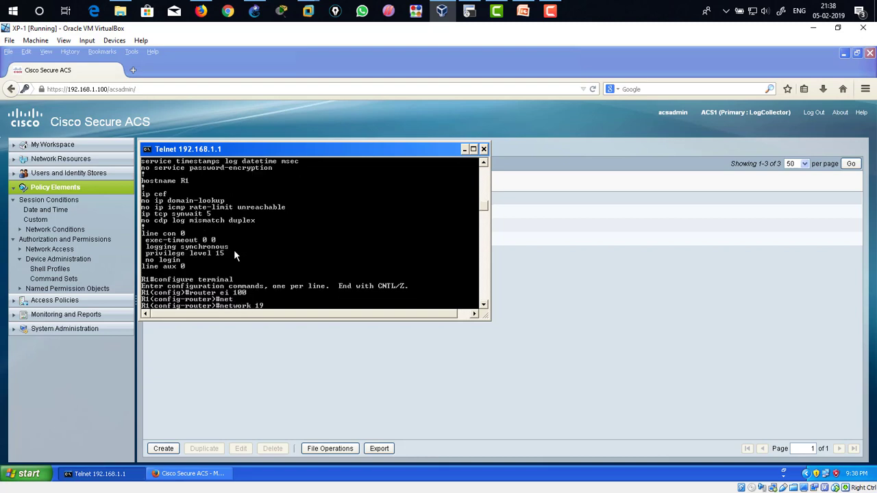
pyautogui.write('2.168.1.0')
pyautogui.press('Return')
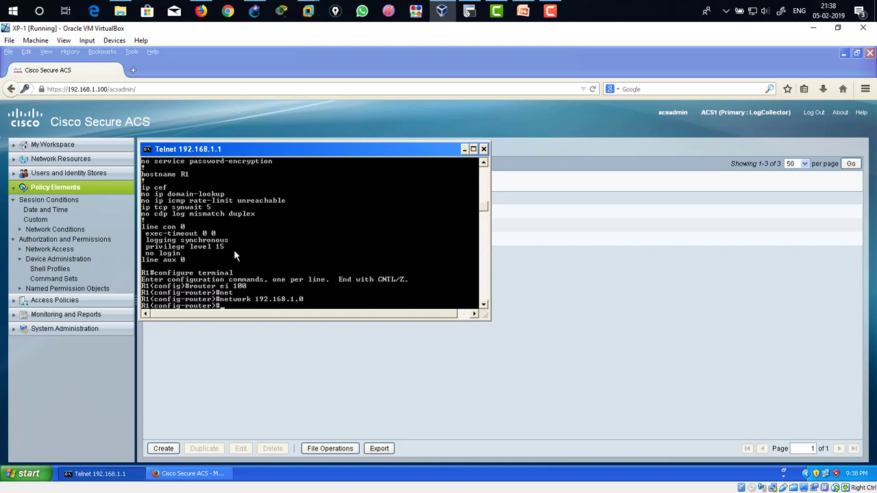
# Step: Leave router configuration and enter configuration for line vty 0 4
pyautogui.write('exit')
pyautogui.press('Return')
pyautogui.write('lin')
pyautogui.press('Tab')
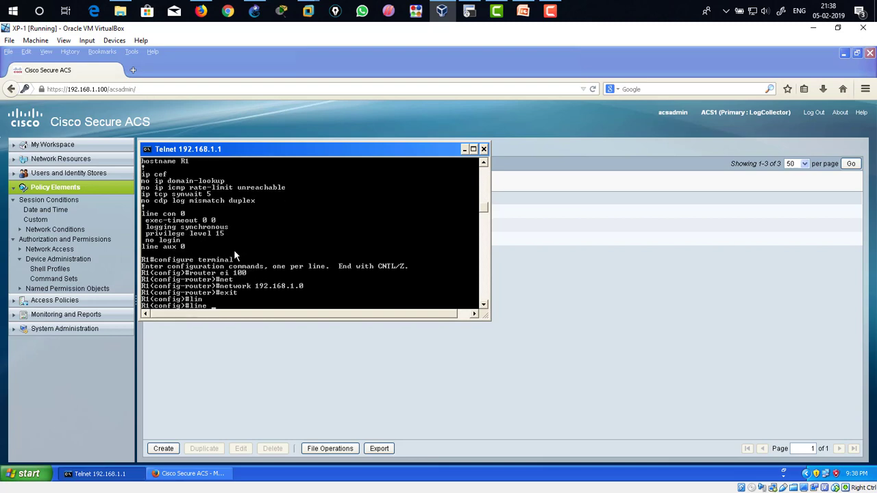
pyautogui.write('v')
pyautogui.press('Tab')
pyautogui.write('0 4')
pyautogui.press('Return')
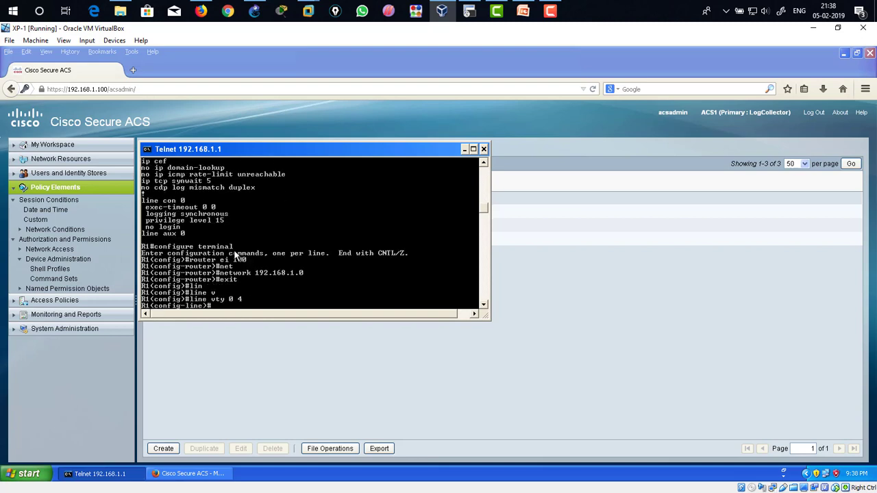
# Step: Exit line and configuration modes, close the telnet session, and return to the command prompt
pyautogui.write('exit')
pyautogui.press('Return')
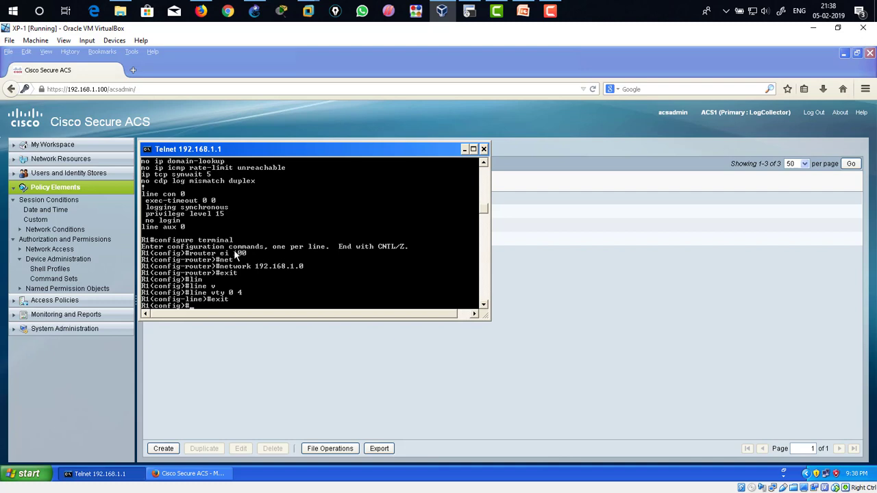
pyautogui.write('xit')
pyautogui.press('Return')
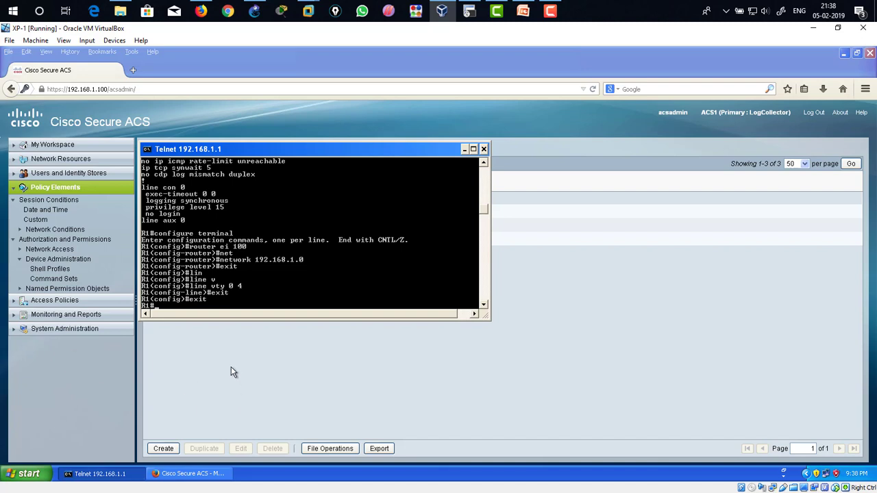
pyautogui.write('exit')
pyautogui.press('Return')
pyautogui.moveTo(327, 152); pyautogui.dragTo(541, 184)
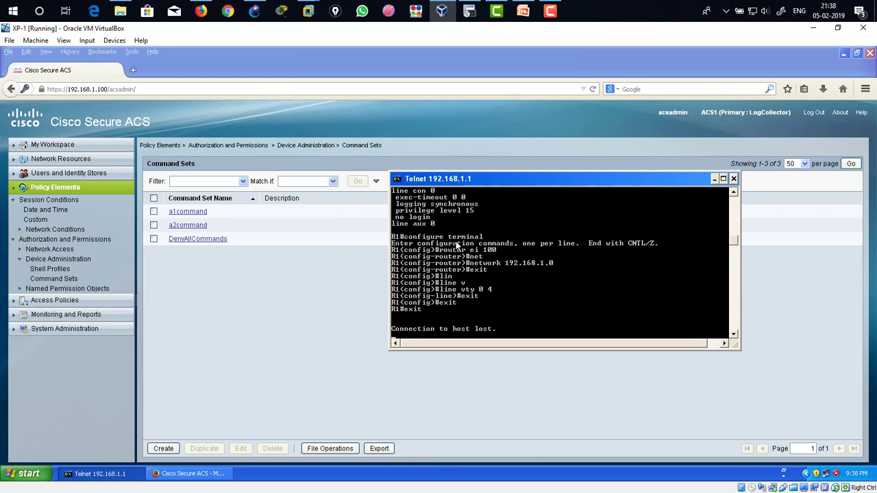
pyautogui.press('Return')
pyautogui.press('Return')
pyautogui.press('Return')
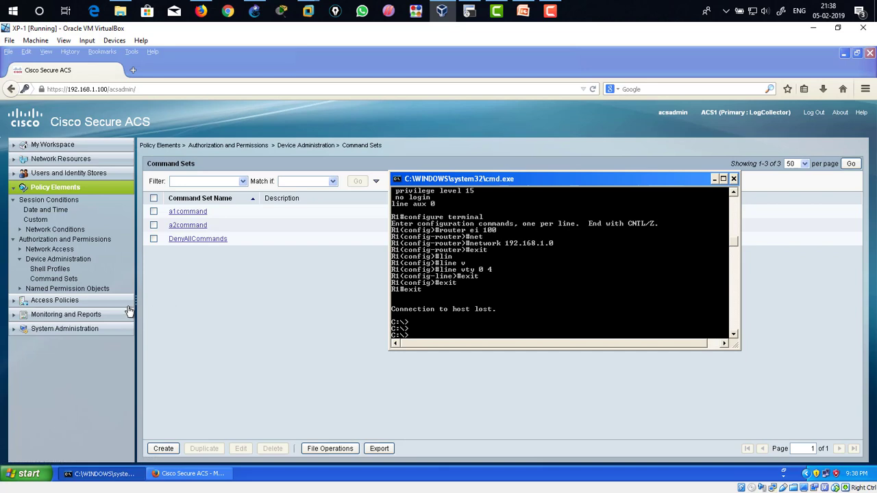
# Step: Launch the ACS Monitoring and Report Viewer and open the TACACS Authentication report
pyautogui.click(15, 190)
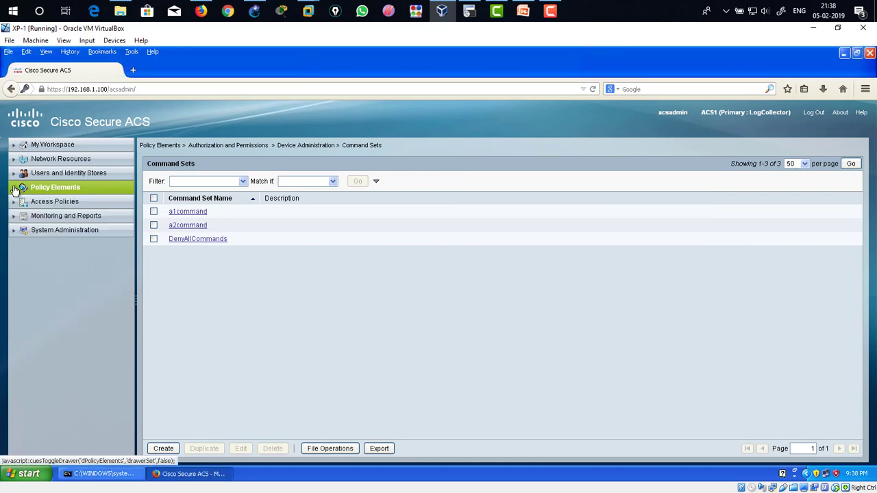
pyautogui.click(74, 218)
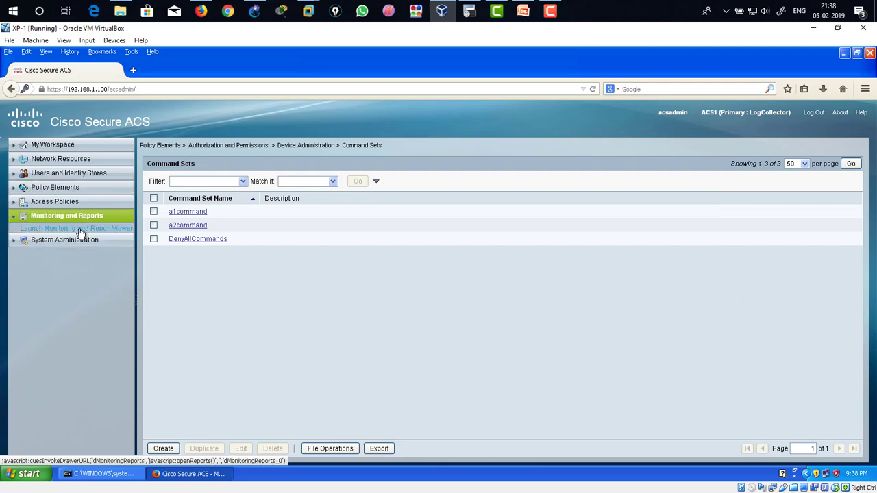
pyautogui.click(85, 233)
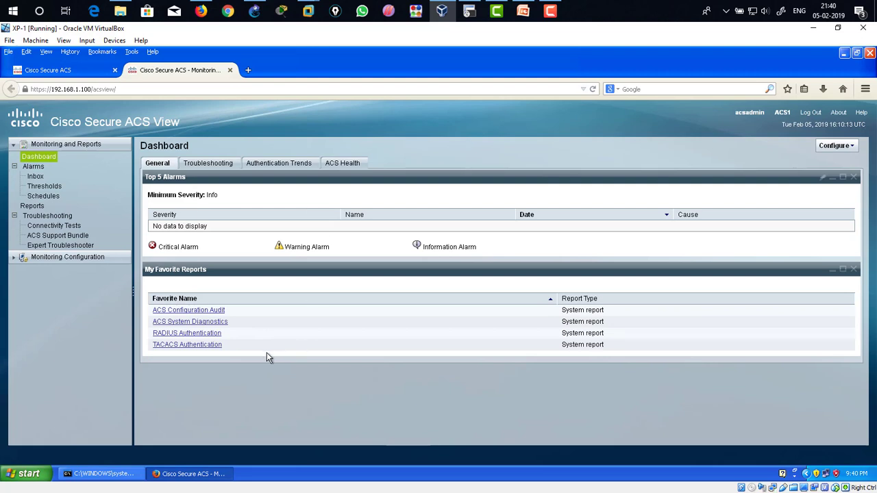
pyautogui.click(190, 349)
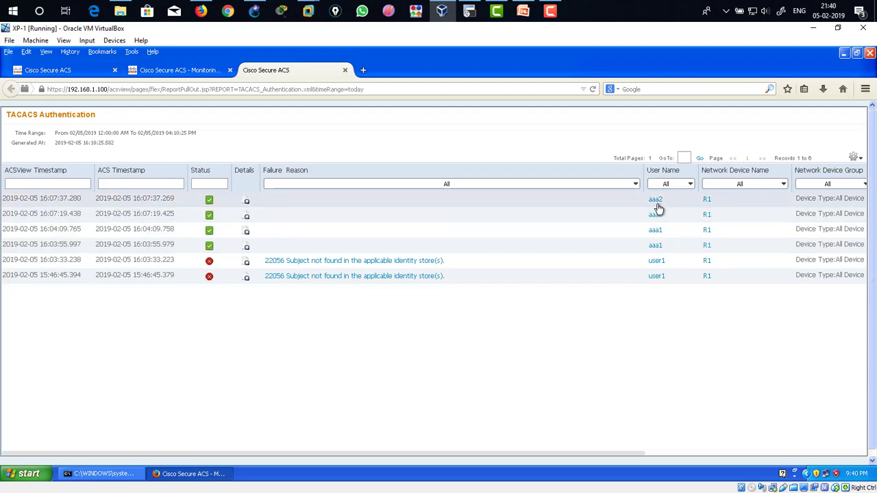
# Step: Open the authentication details of the most recent aaa2 login and review its fields such as remote address and identity store
pyautogui.click(248, 206)
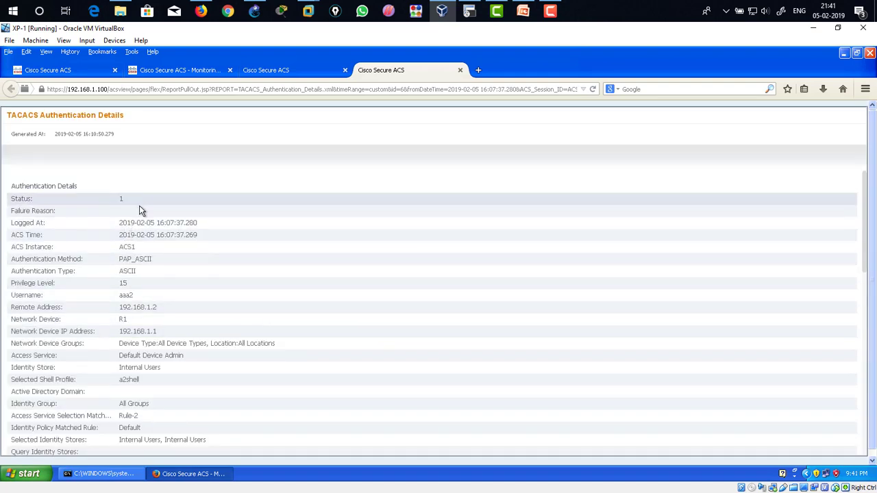
pyautogui.scroll(-2, 163, 271)
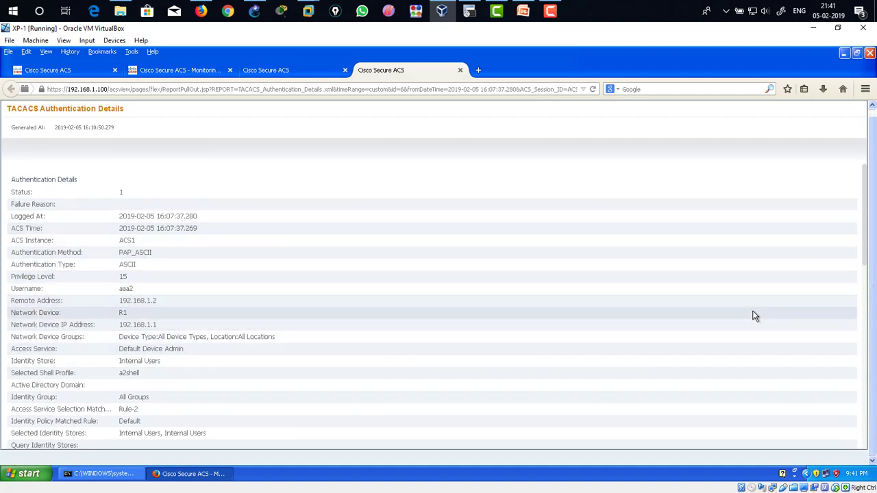
pyautogui.scroll(-1, 866, 218)
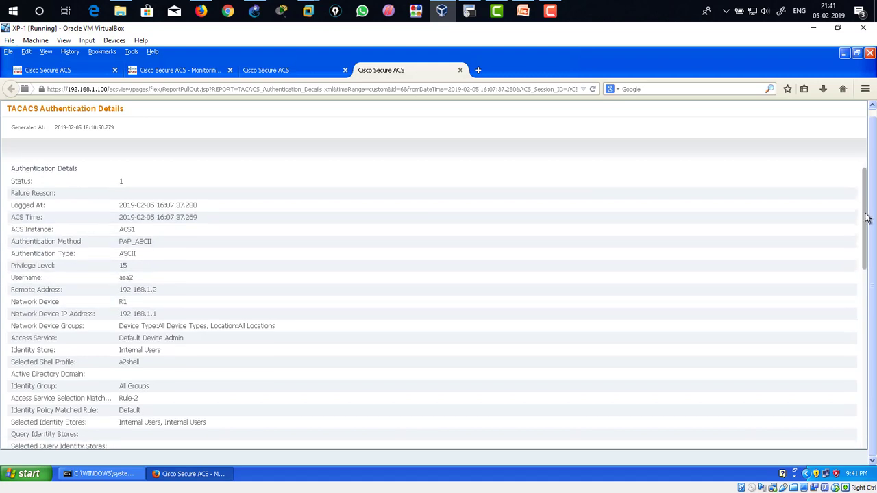
pyautogui.moveTo(866, 218); pyautogui.dragTo(857, 243)
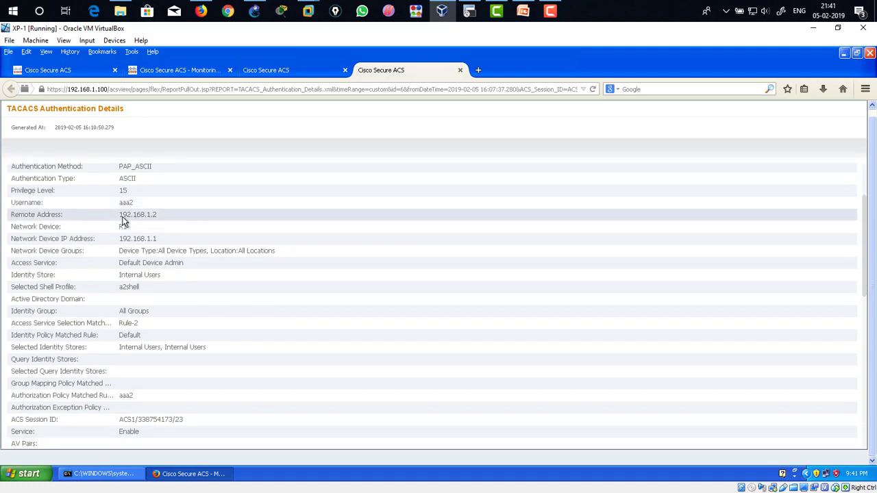
pyautogui.moveTo(119, 219); pyautogui.dragTo(149, 218)
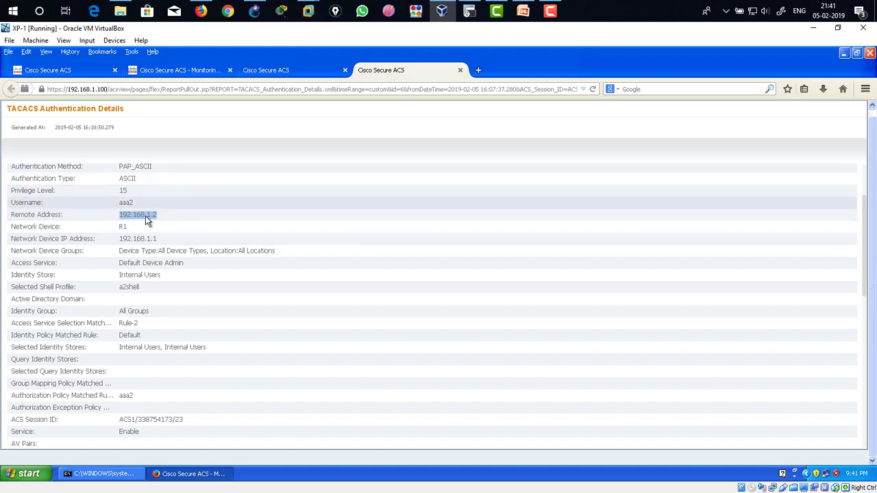
pyautogui.click(165, 217)
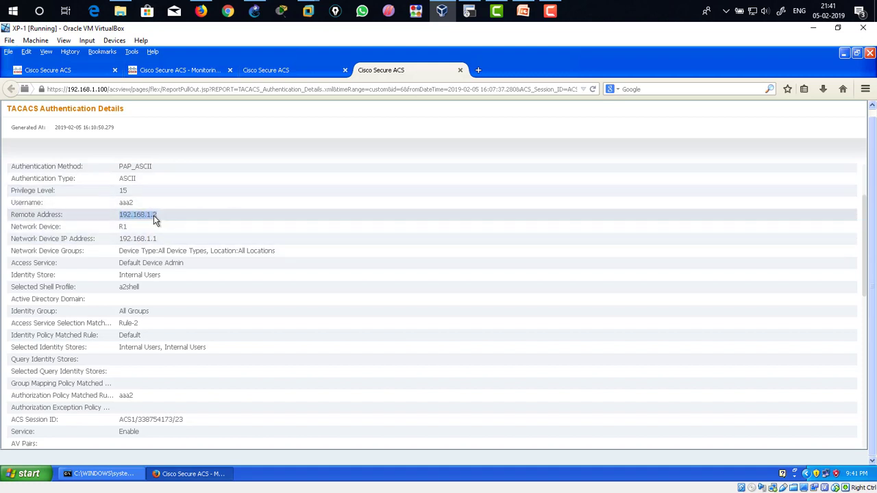
pyautogui.doubleClick(133, 204)
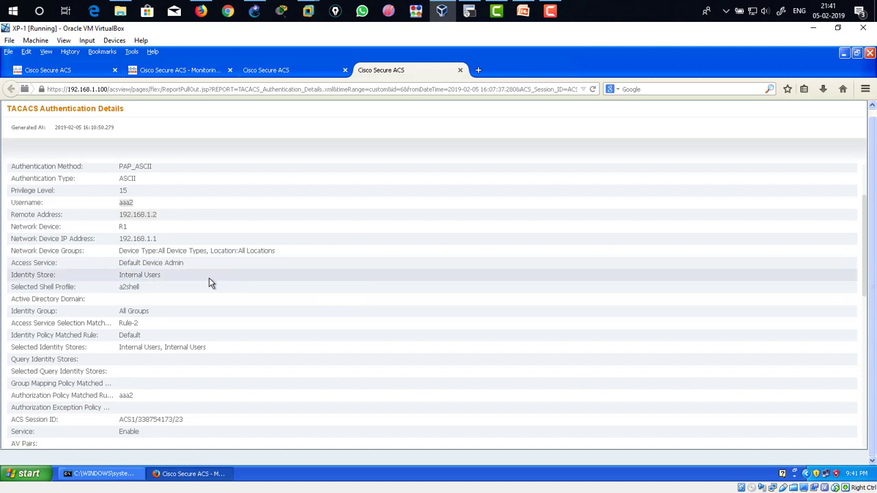
pyautogui.moveTo(119, 281); pyautogui.dragTo(171, 281)
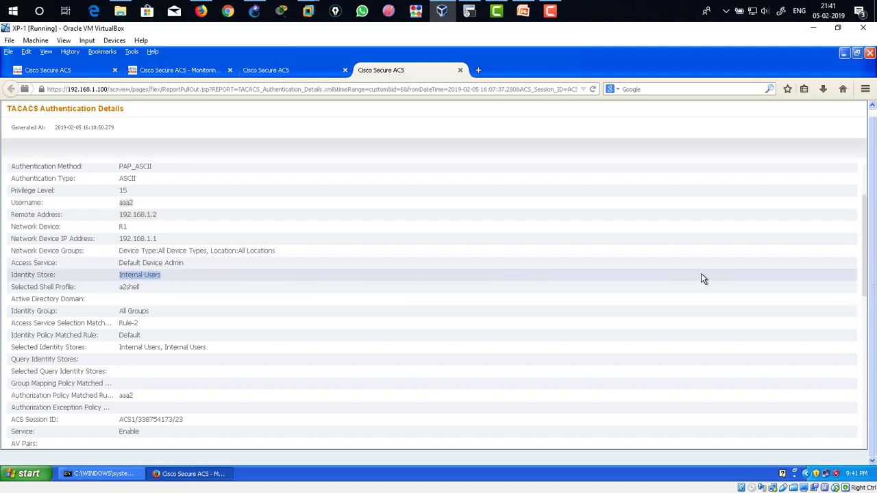
pyautogui.moveTo(865, 236); pyautogui.dragTo(863, 261)
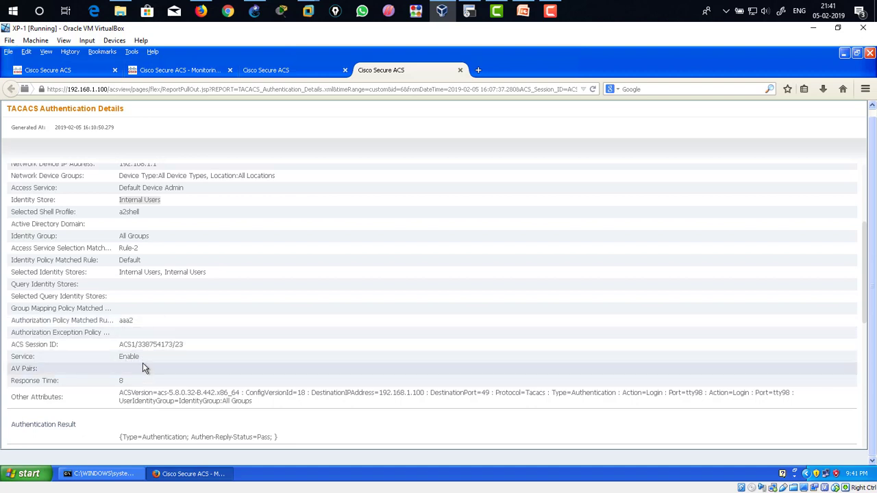
pyautogui.scroll(1, 227, 355)
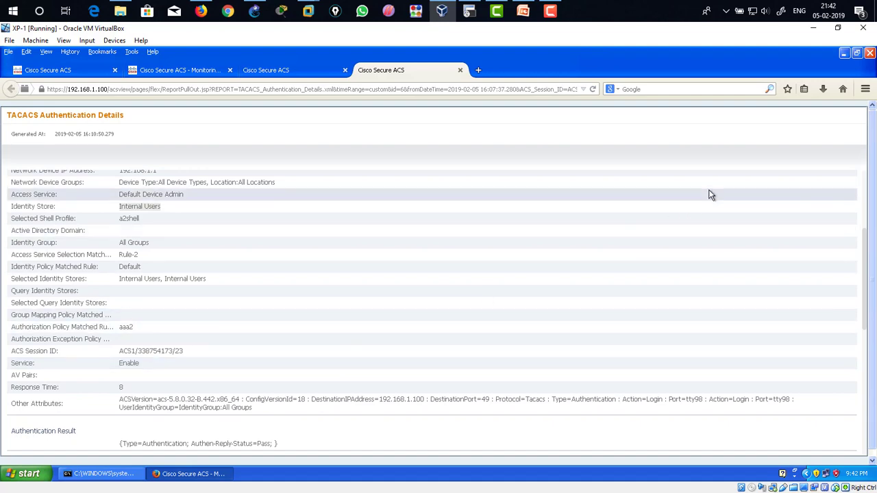
pyautogui.moveTo(867, 259); pyautogui.dragTo(866, 187)
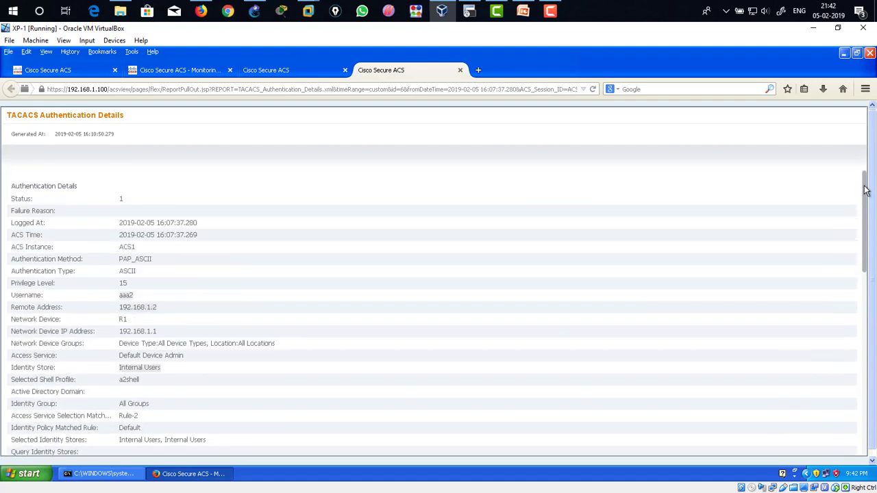
# Step: Run the TACACS Accounting report with time range Today and review the commands logged for each user
pyautogui.click(192, 73)
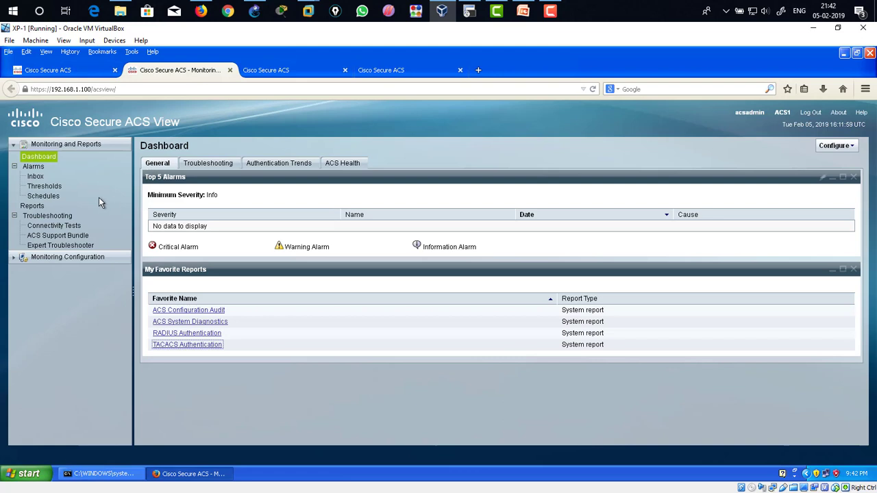
pyautogui.click(32, 208)
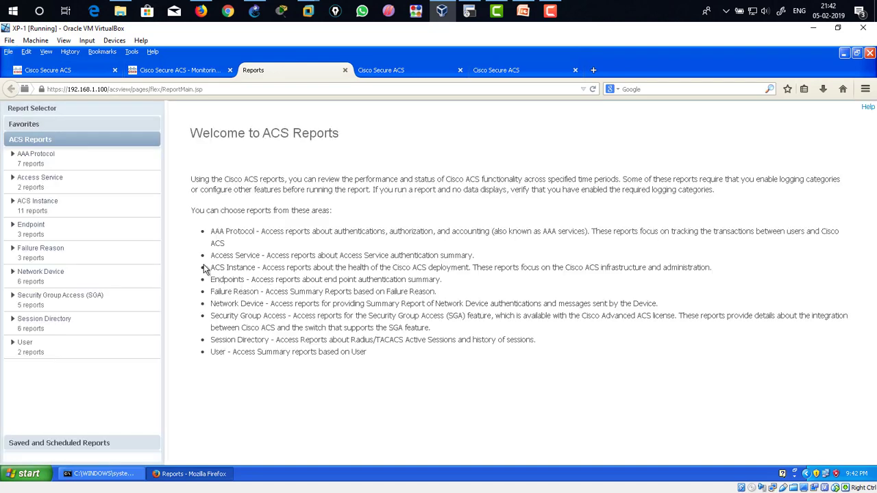
pyautogui.click(65, 161)
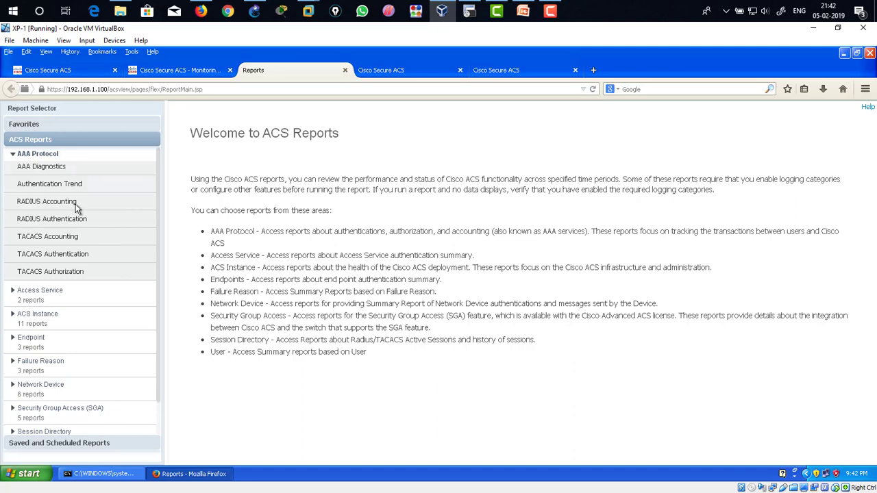
pyautogui.click(69, 237)
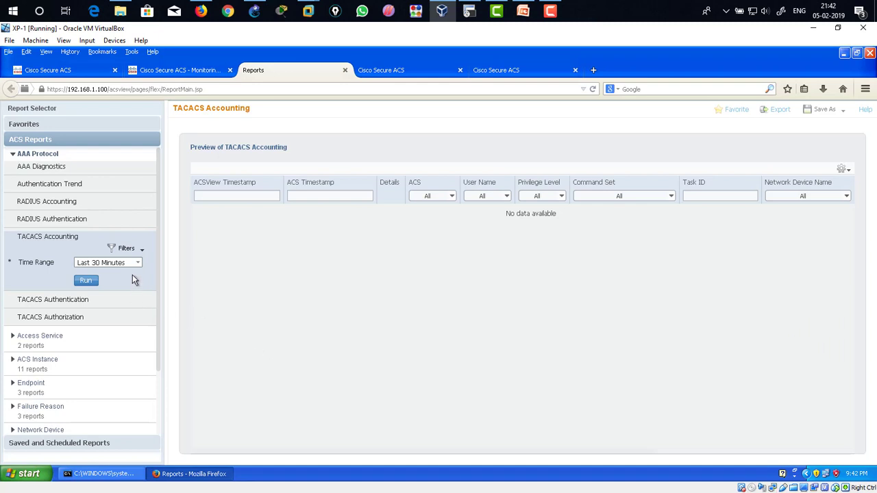
pyautogui.click(138, 264)
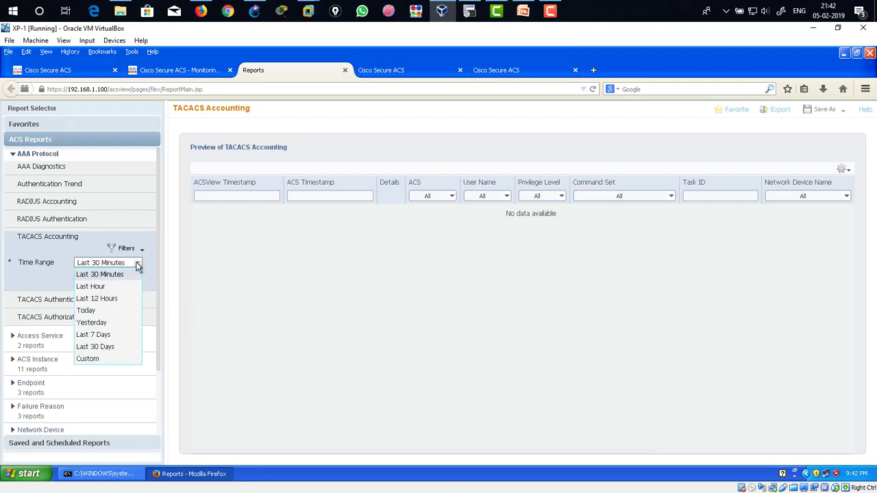
pyautogui.click(118, 311)
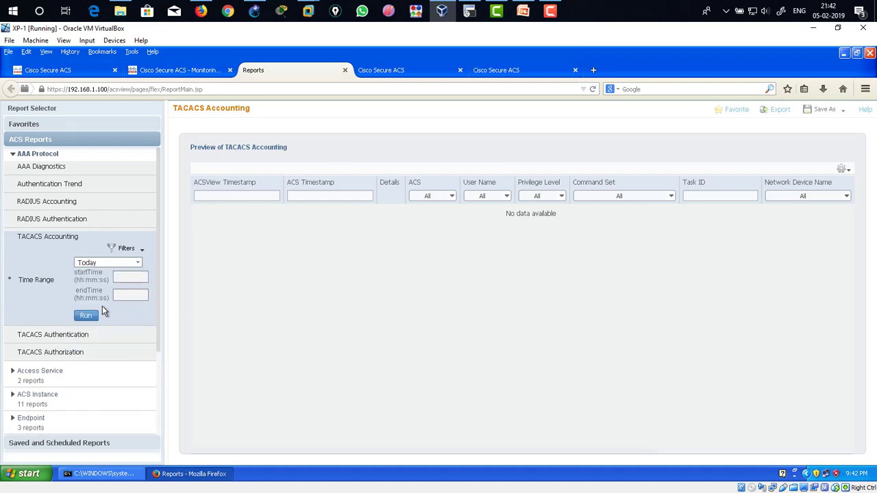
pyautogui.click(87, 316)
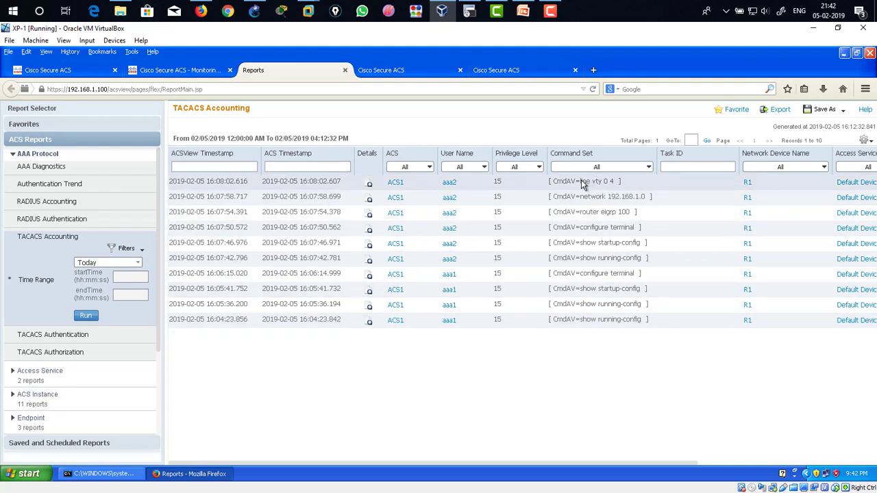
pyautogui.moveTo(581, 184); pyautogui.dragTo(650, 198)
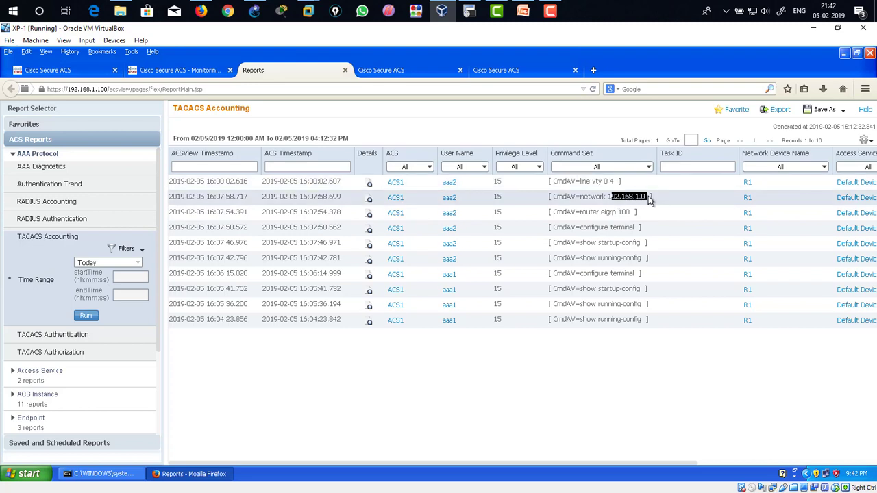
pyautogui.moveTo(585, 213); pyautogui.dragTo(634, 214)
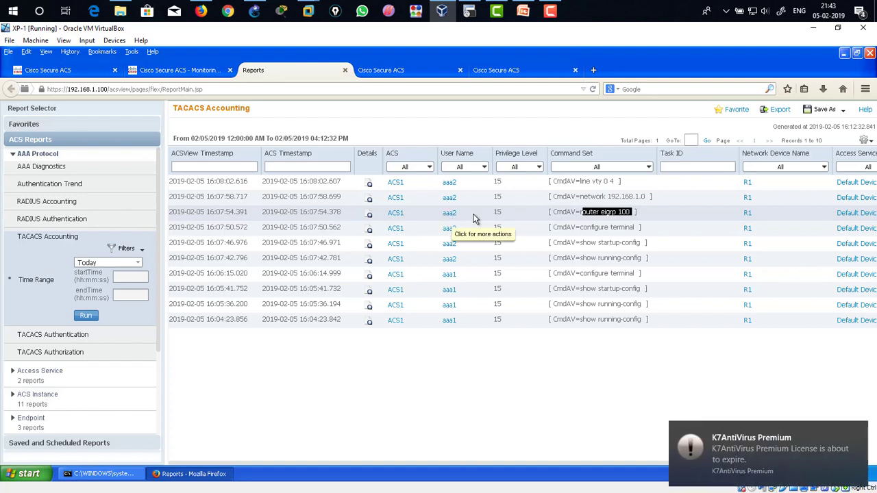
# Step: Examine the individual commands listed in the Command Set column of the TACACS Accounting report
pyautogui.click(552, 214)
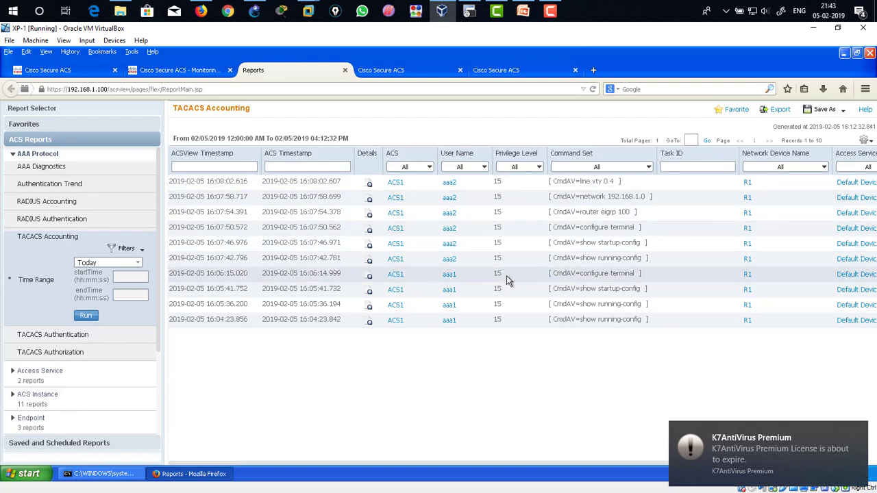
pyautogui.moveTo(580, 261); pyautogui.dragTo(641, 247)
pyautogui.click(592, 260)
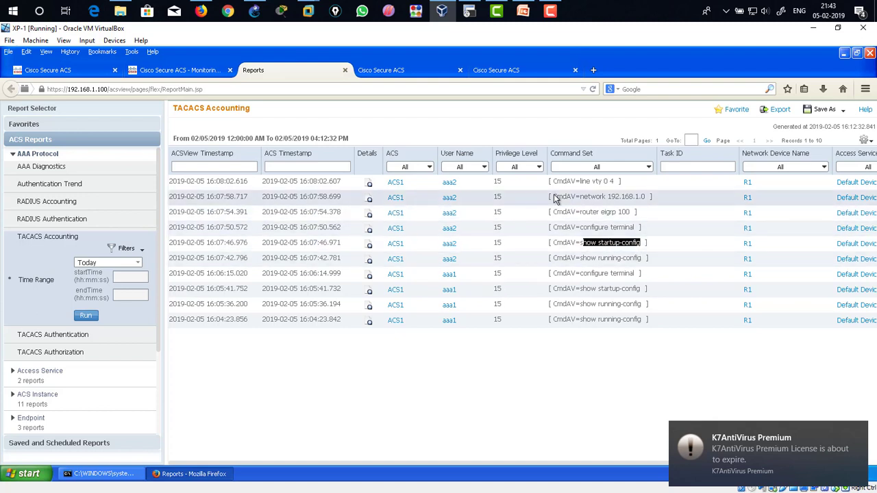
pyautogui.moveTo(552, 181); pyautogui.dragTo(615, 281)
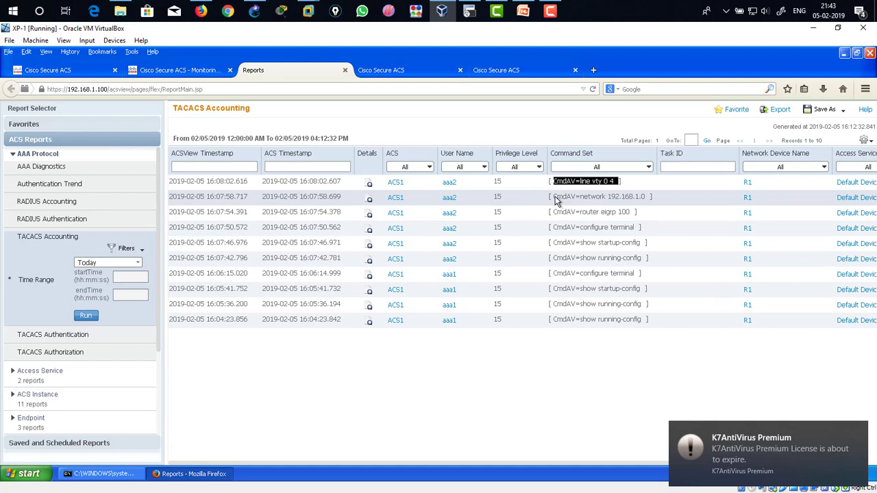
pyautogui.moveTo(555, 199); pyautogui.dragTo(648, 202)
pyautogui.moveTo(566, 212); pyautogui.dragTo(634, 218)
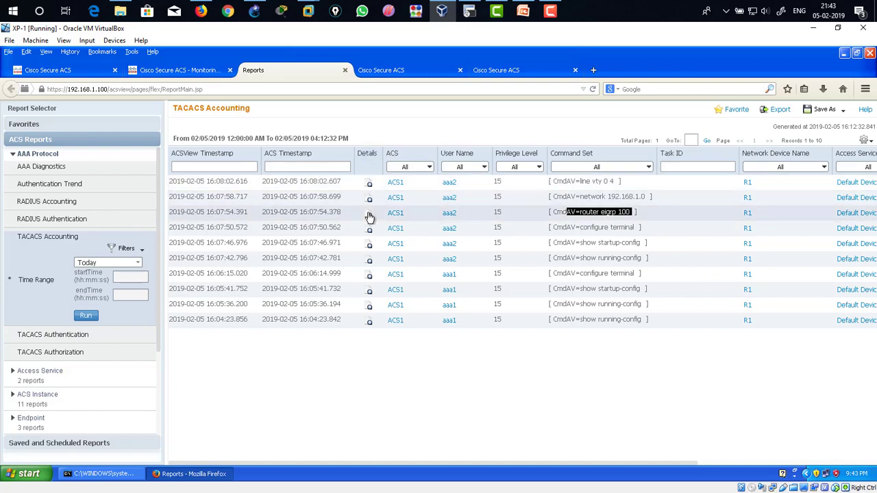
# Step: Open the accounting details of the most recent aaa2 command record and review fields such as privilege level, remote address and service type
pyautogui.click(370, 185)
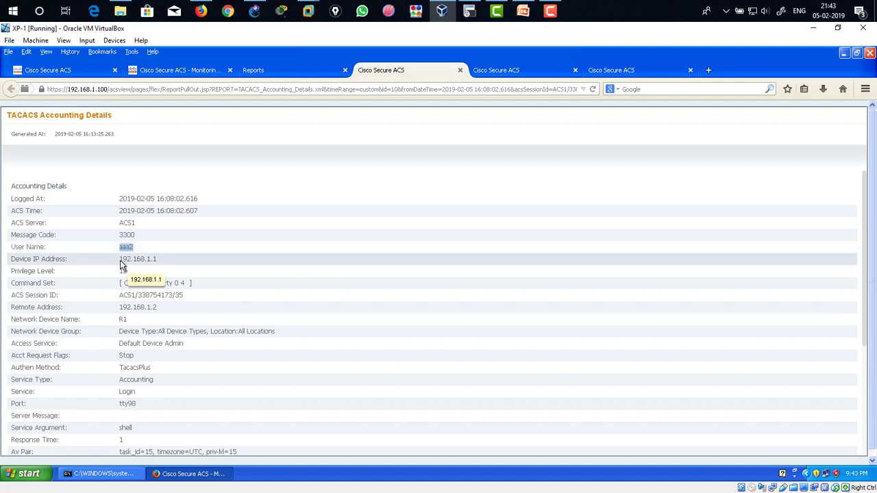
pyautogui.moveTo(121, 265); pyautogui.dragTo(164, 264)
pyautogui.click(128, 272)
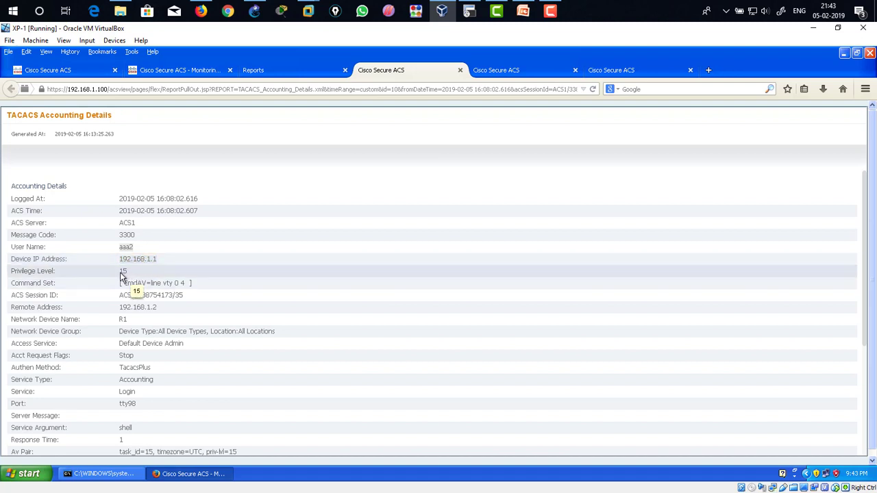
pyautogui.scroll(-1, 147, 309)
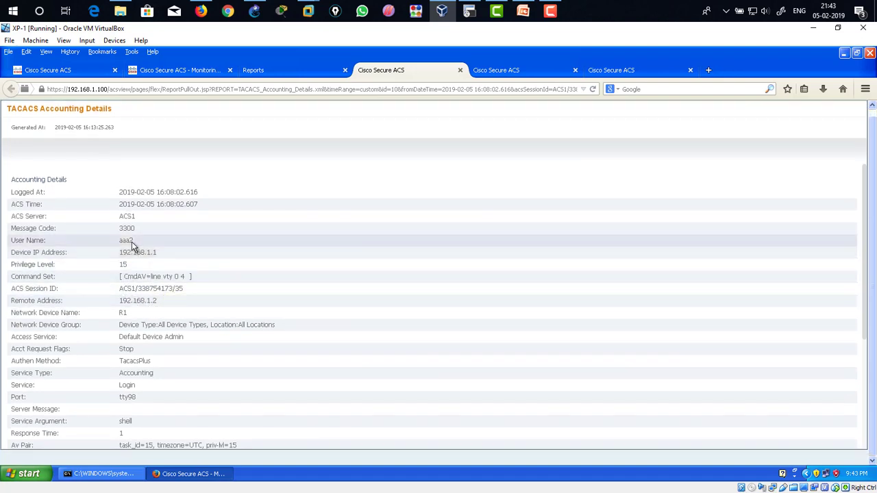
pyautogui.moveTo(152, 280); pyautogui.dragTo(182, 300)
pyautogui.click(181, 305)
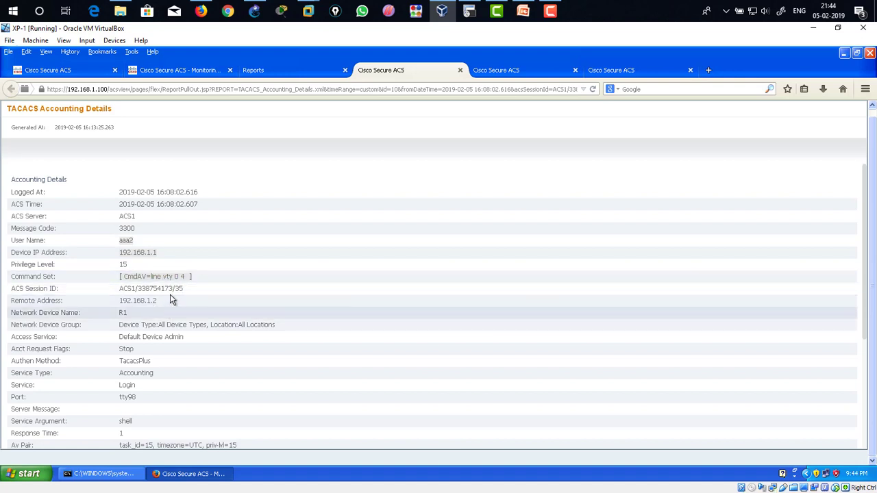
pyautogui.click(173, 193)
pyautogui.click(166, 338)
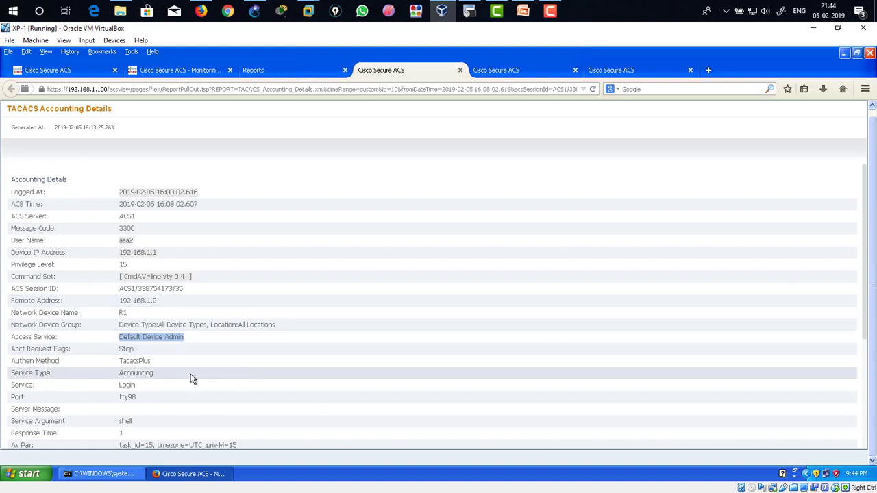
pyautogui.doubleClick(126, 375)
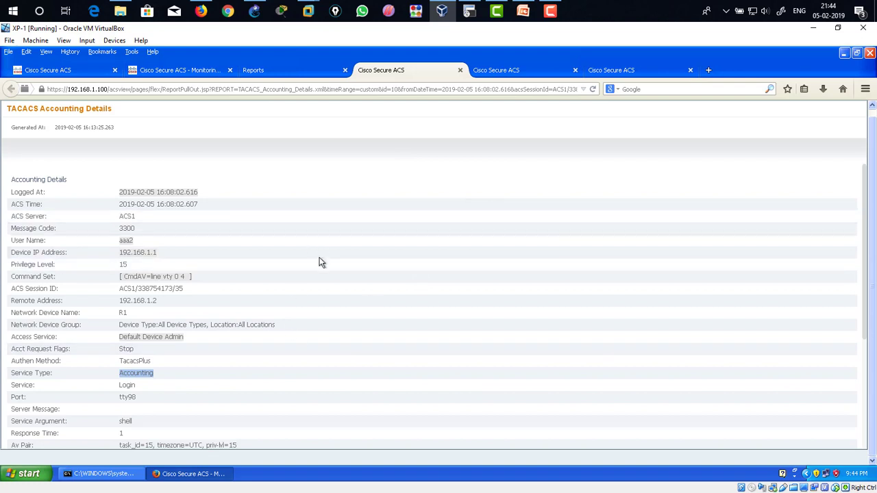
# Step: Switch to the R1 terminal and examine the aaa accounting commands 15 default start-stop group tacacs+ configuration line
pyautogui.click(470, 13)
pyautogui.click(400, 177)
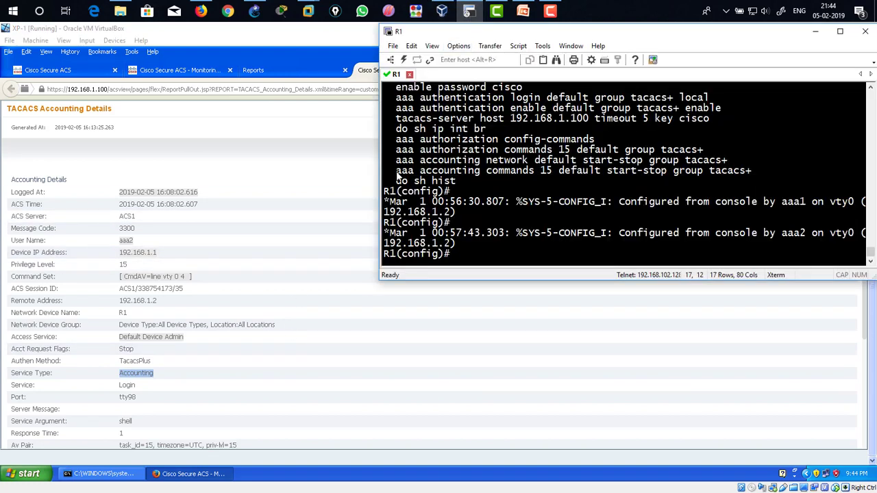
pyautogui.moveTo(393, 175); pyautogui.dragTo(631, 173)
pyautogui.moveTo(682, 172); pyautogui.dragTo(753, 173)
pyautogui.moveTo(751, 173); pyautogui.dragTo(392, 171)
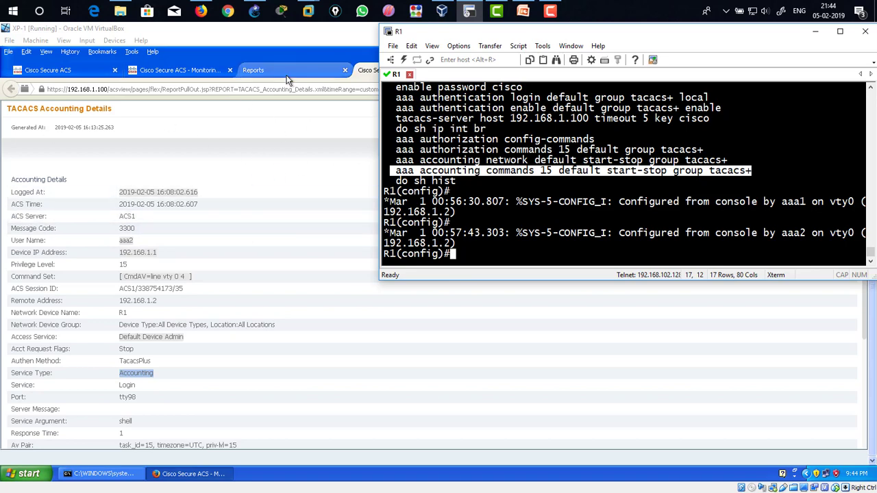
pyautogui.click(253, 69)
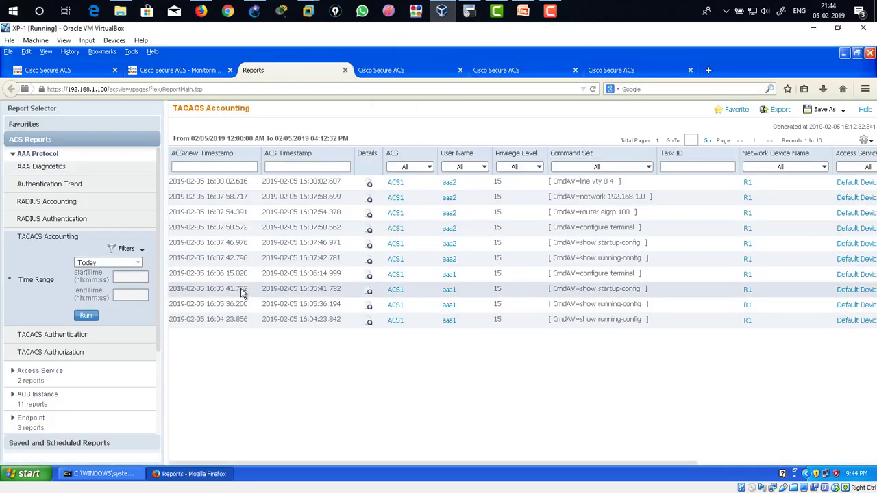
pyautogui.click(469, 11)
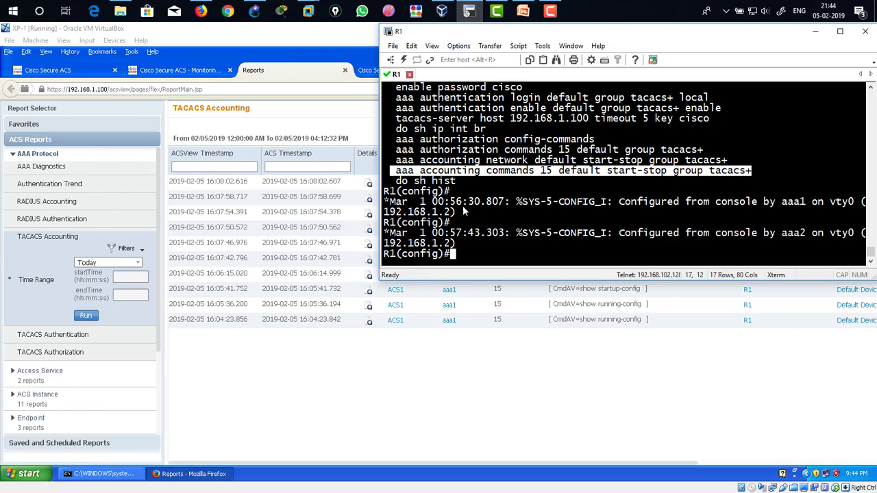
pyautogui.moveTo(487, 171); pyautogui.dragTo(747, 172)
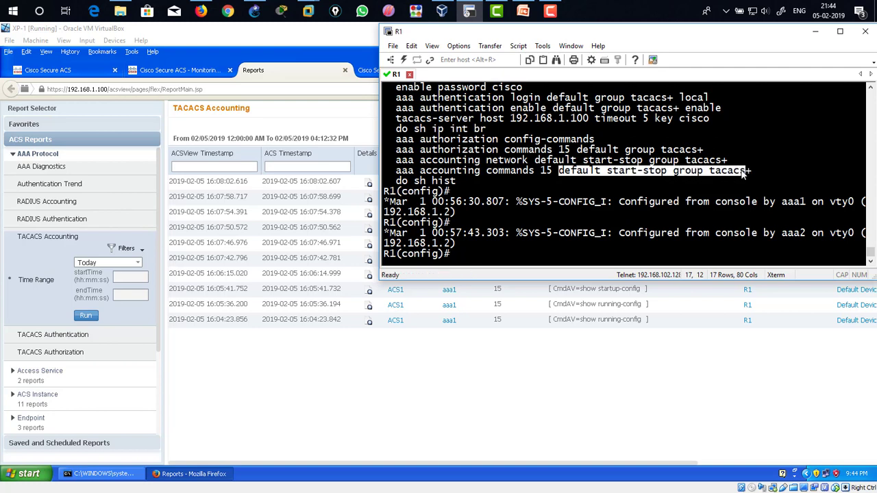
pyautogui.moveTo(607, 171); pyautogui.dragTo(671, 177)
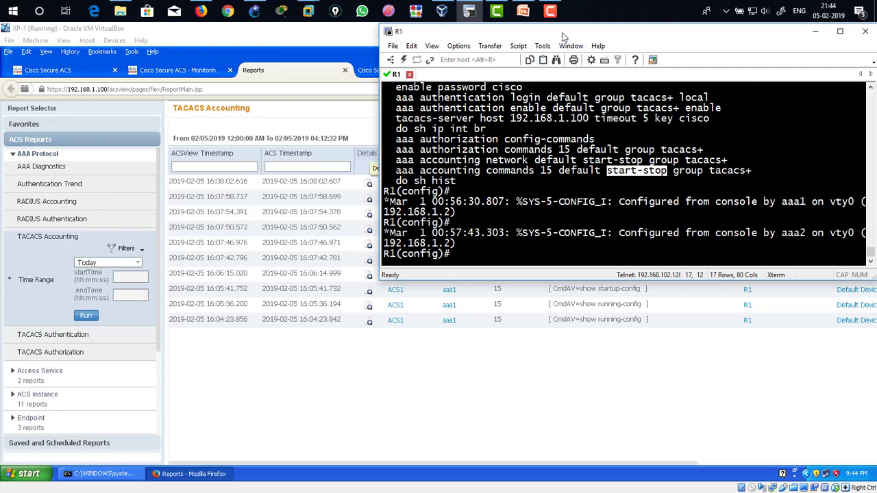
pyautogui.click(518, 201)
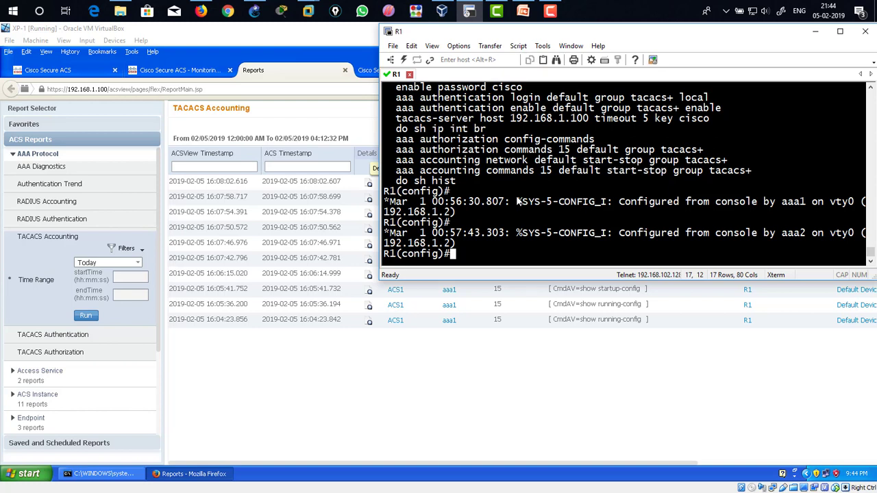